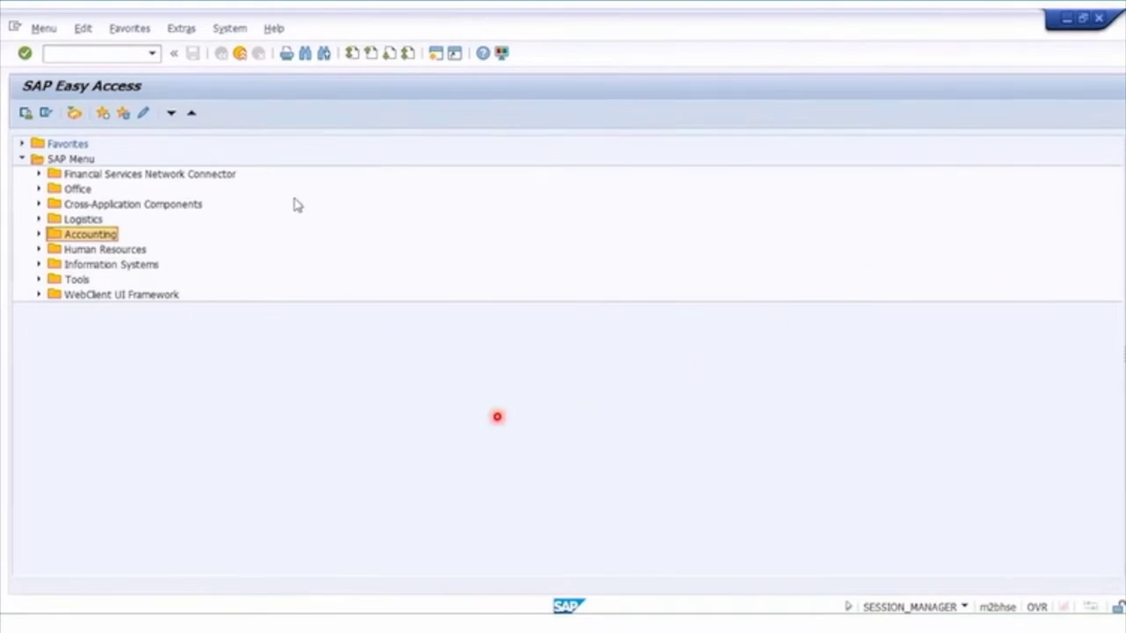
Open the FB70 - Invoice transaction from the Accounts Receivable document entry area of Financial Accounting.
left_click(38, 236)
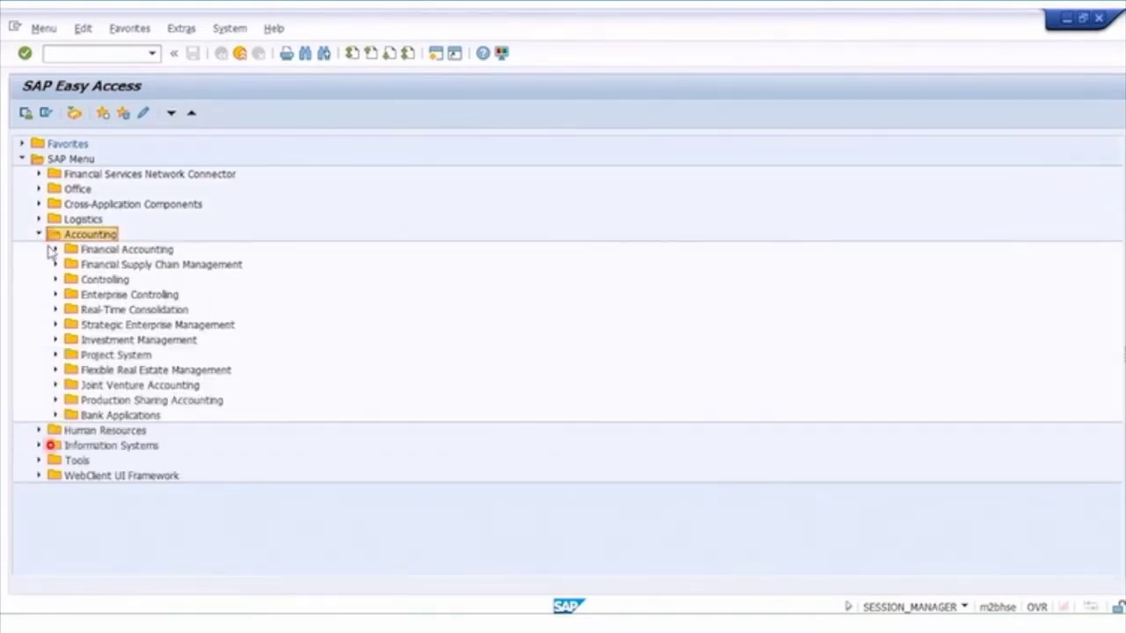
left_click(54, 250)
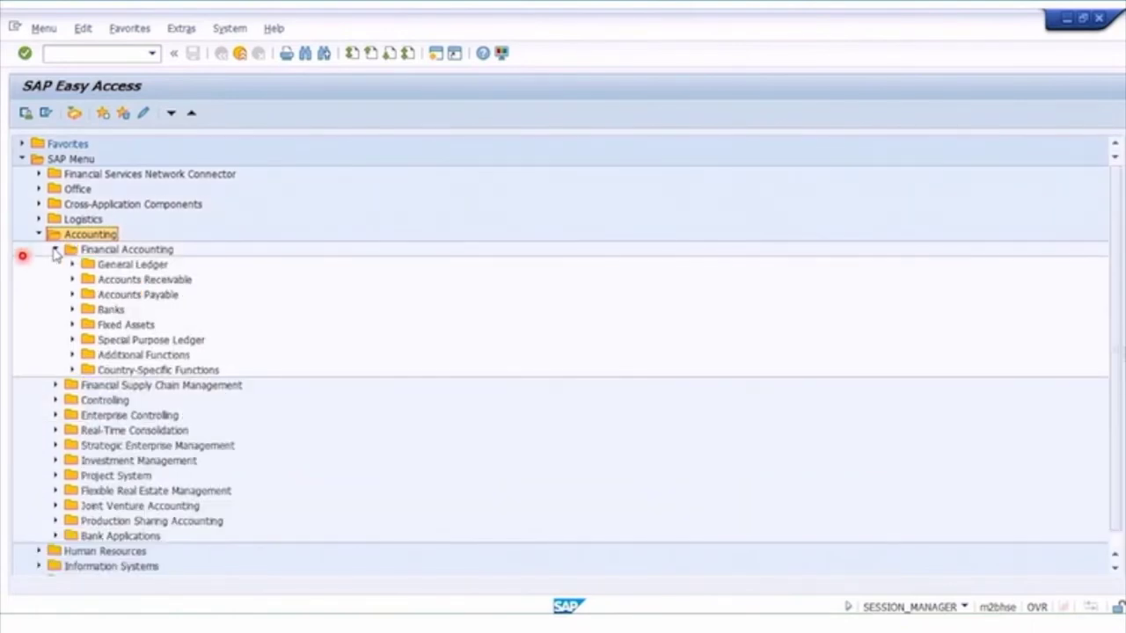
left_click(121, 280)
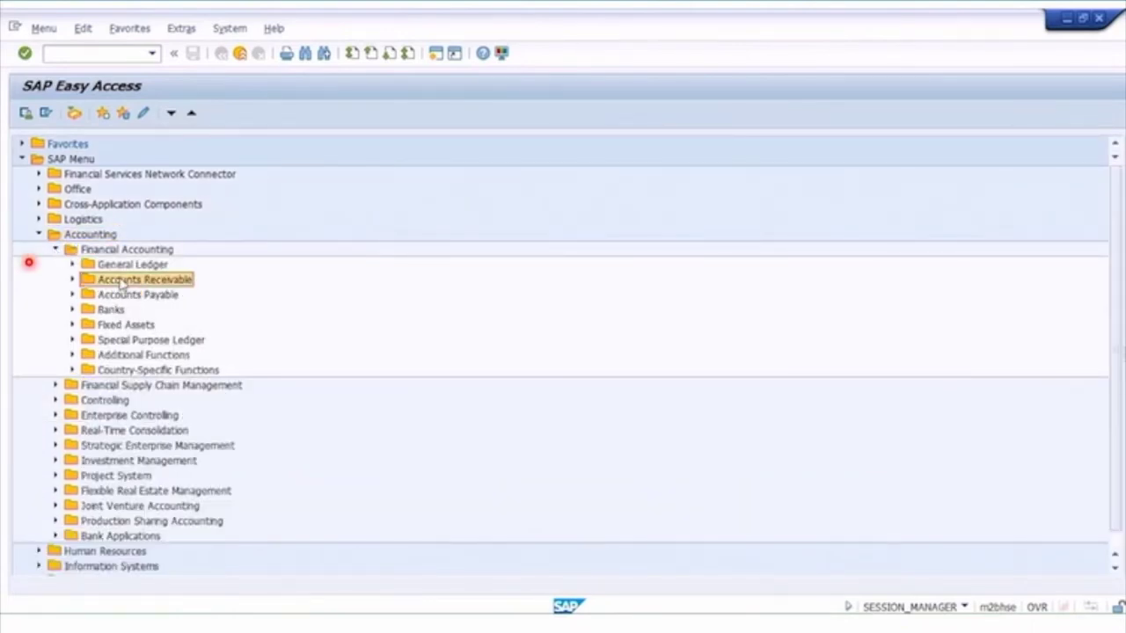
left_click(72, 280)
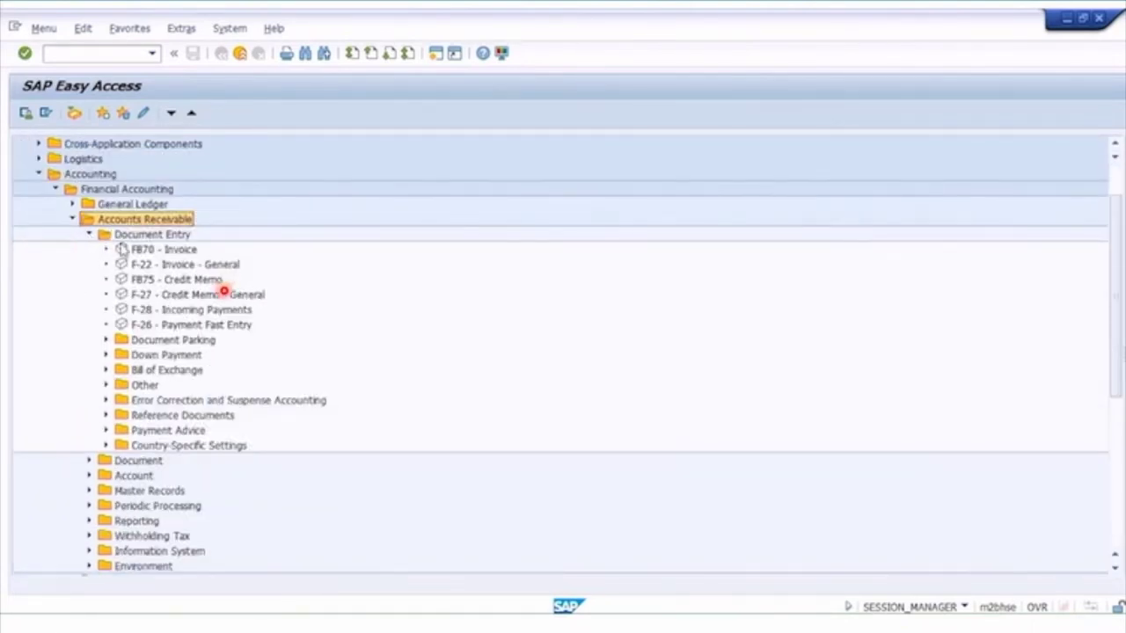
left_click(143, 235)
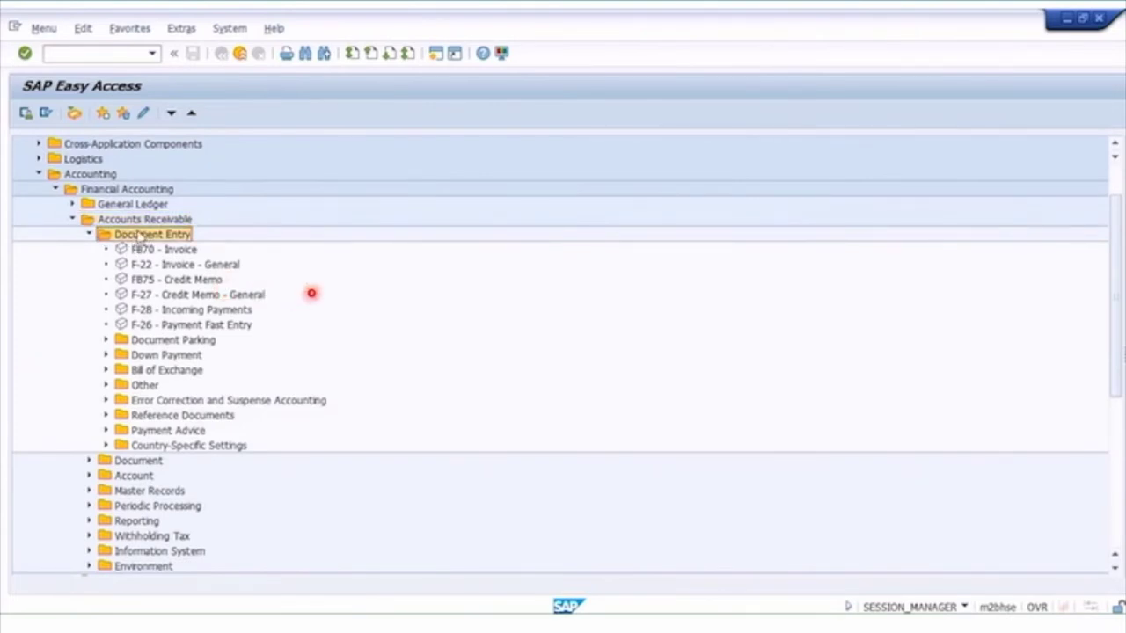
left_click(164, 250)
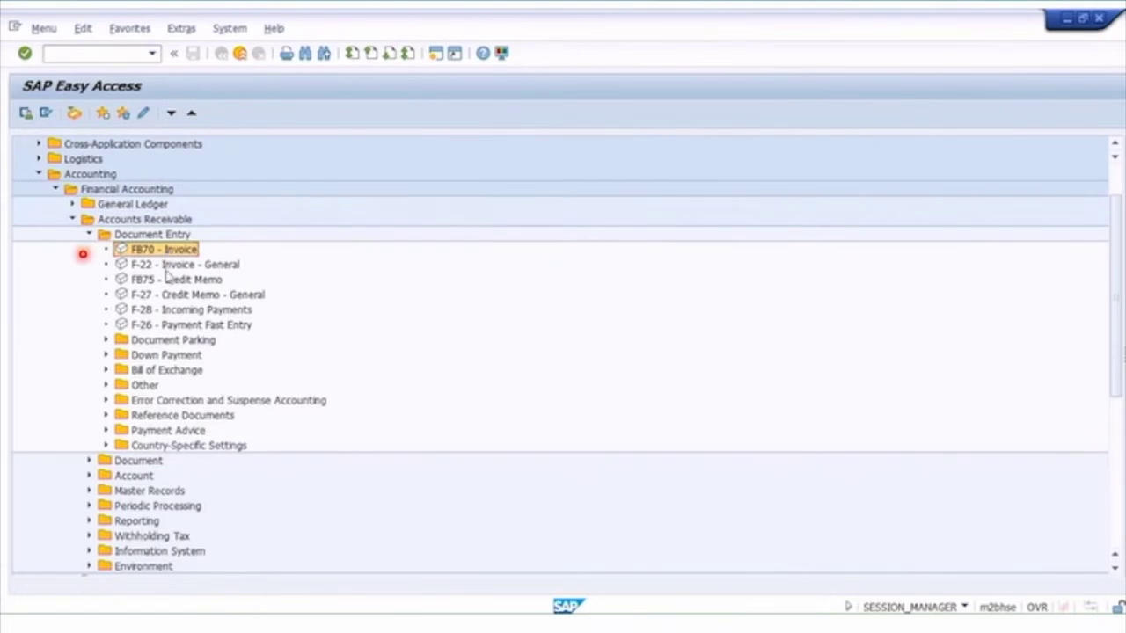
double_click(160, 251)
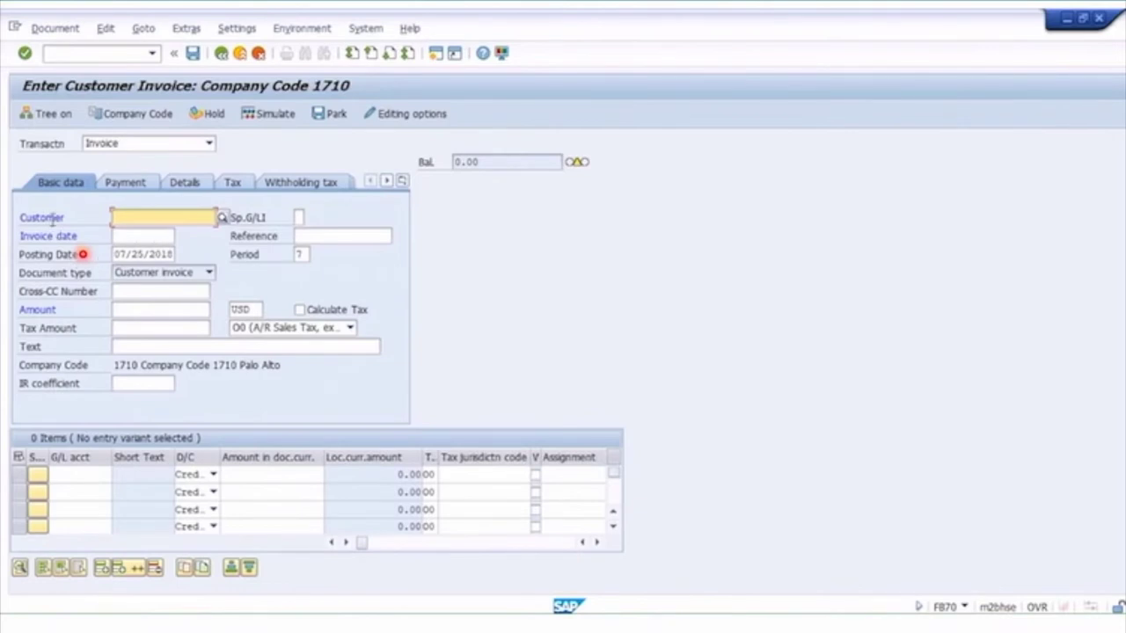
Fill in the customer number from the earlier entries and set the invoice date to 07/16/2018.
left_click(209, 144)
left_click(211, 148)
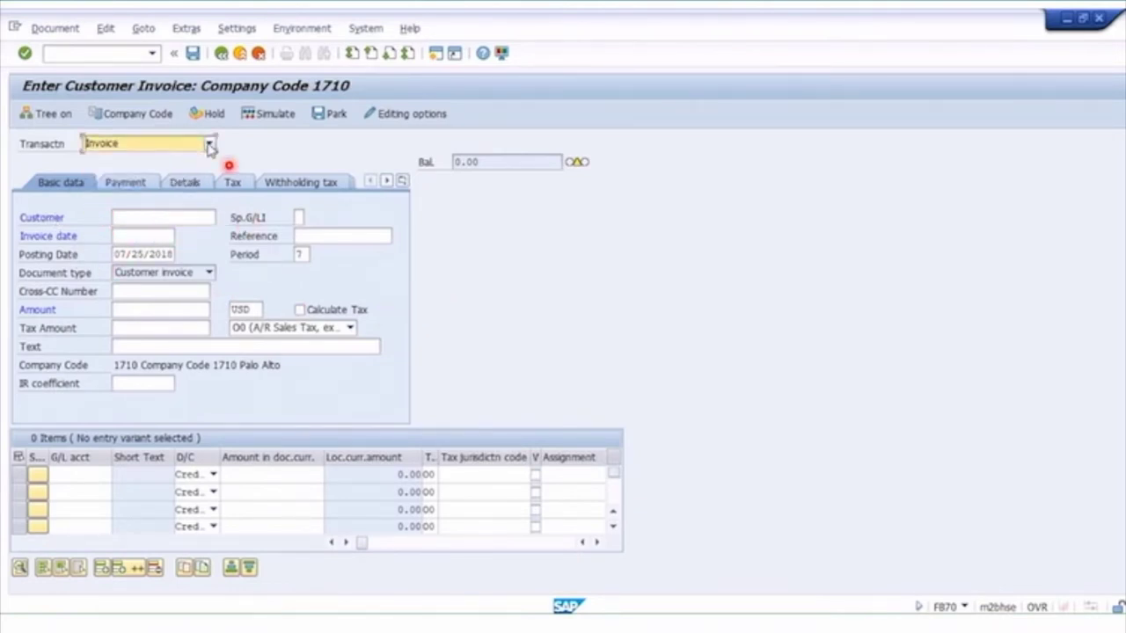
left_click(127, 217)
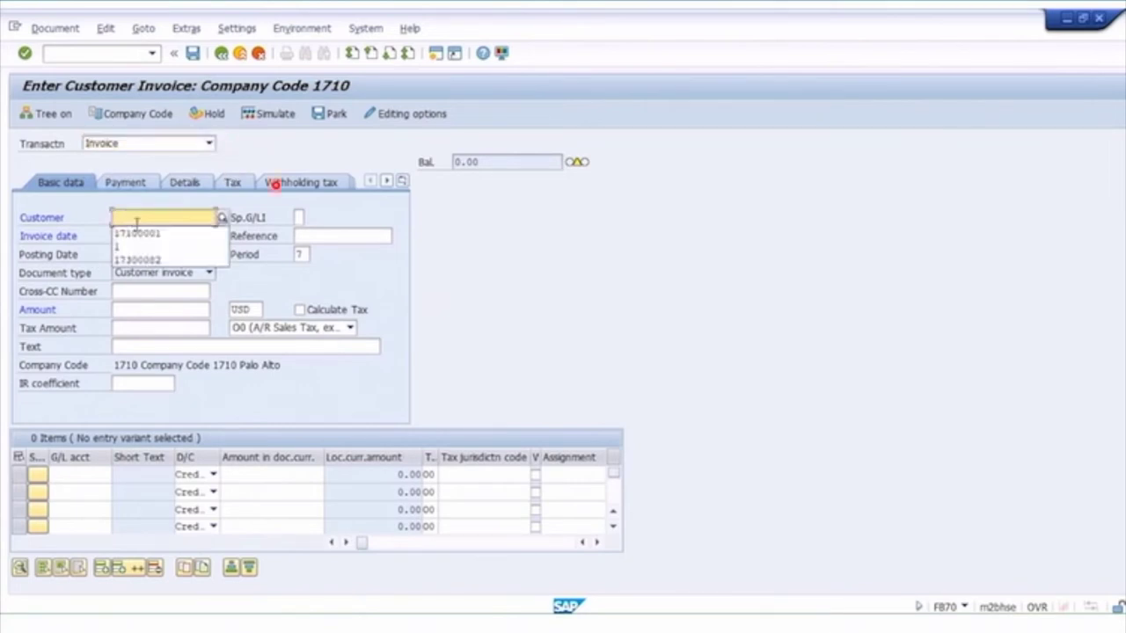
left_click(139, 231)
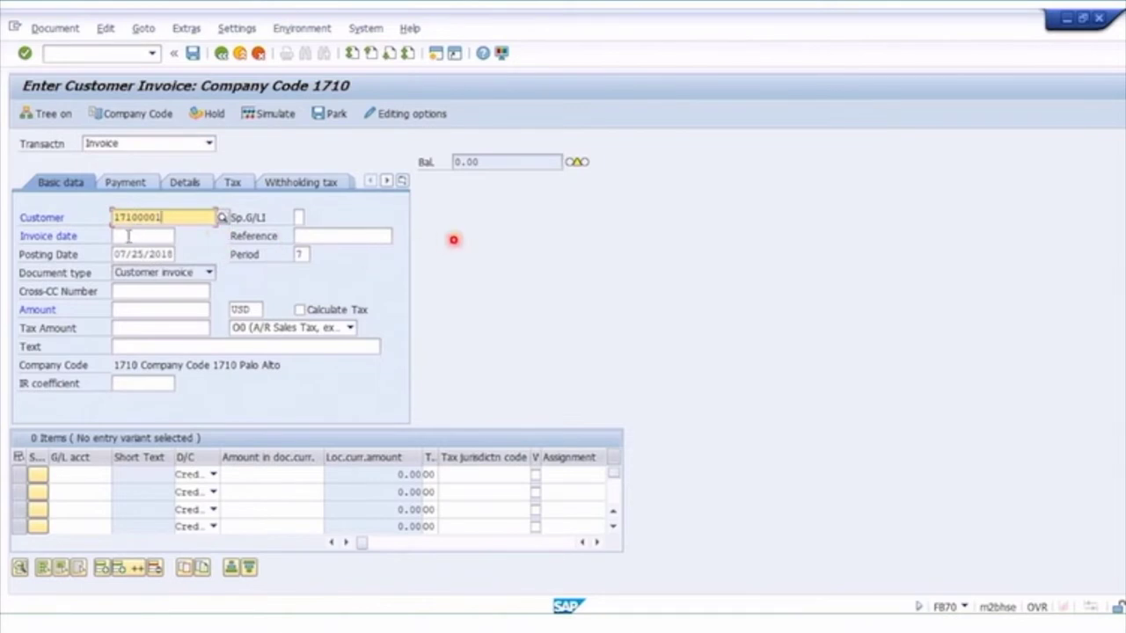
left_click(127, 236)
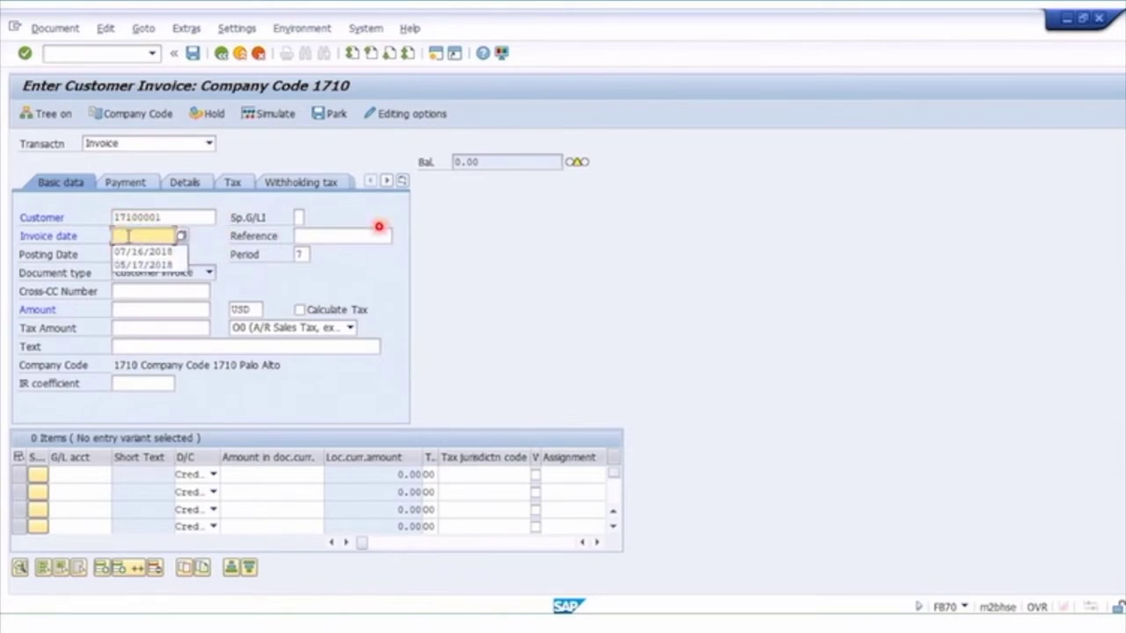
left_click(138, 252)
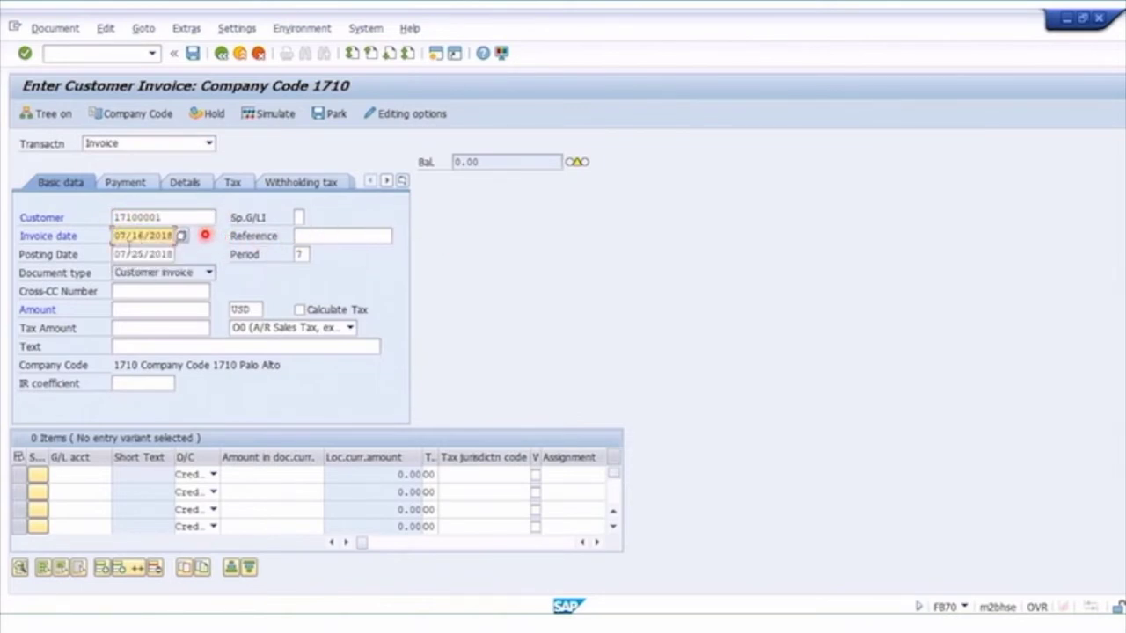
left_click_drag(116, 236, 169, 254)
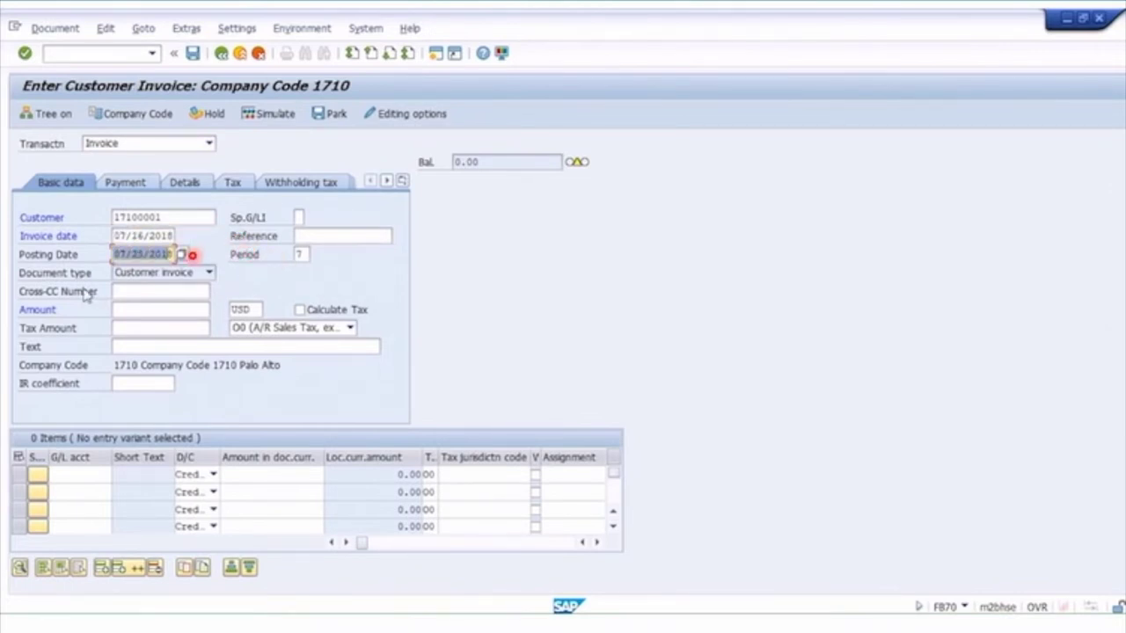
left_click(117, 272)
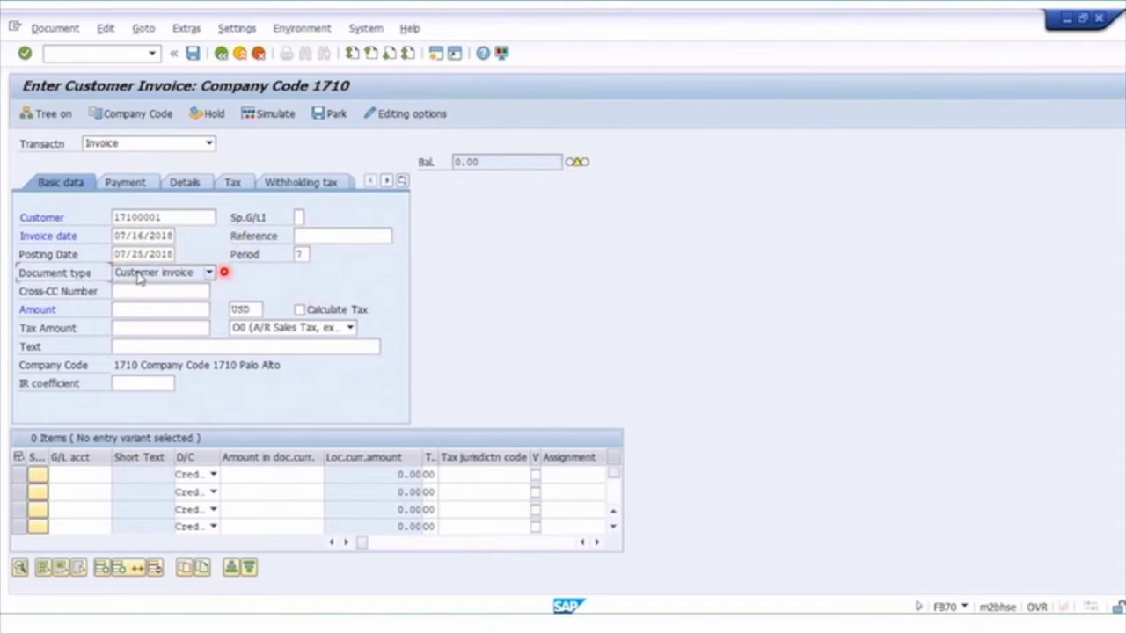
Set the invoice reference to "manual invoice 2", adapting the earlier "manual invoice 1" entry.
left_click(316, 235)
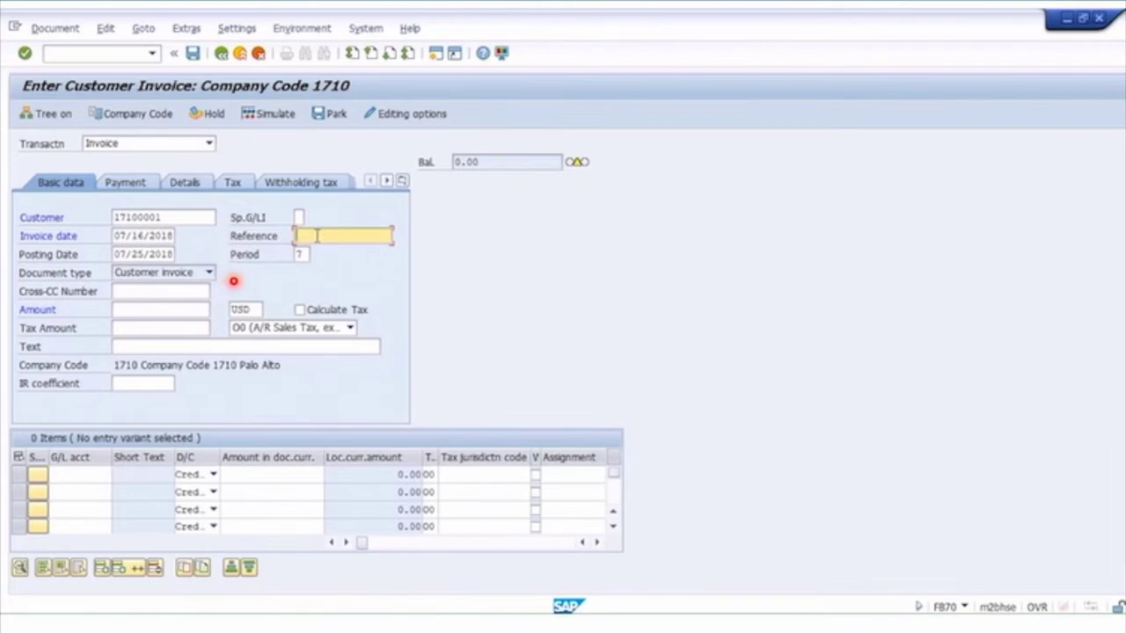
left_click(397, 234)
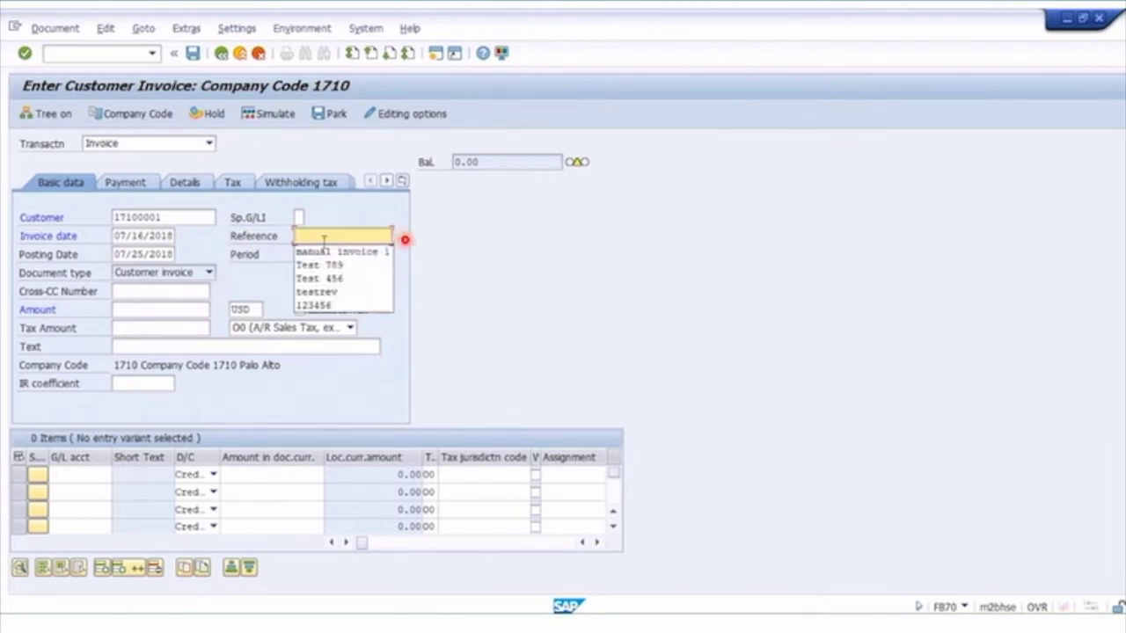
left_click(326, 253)
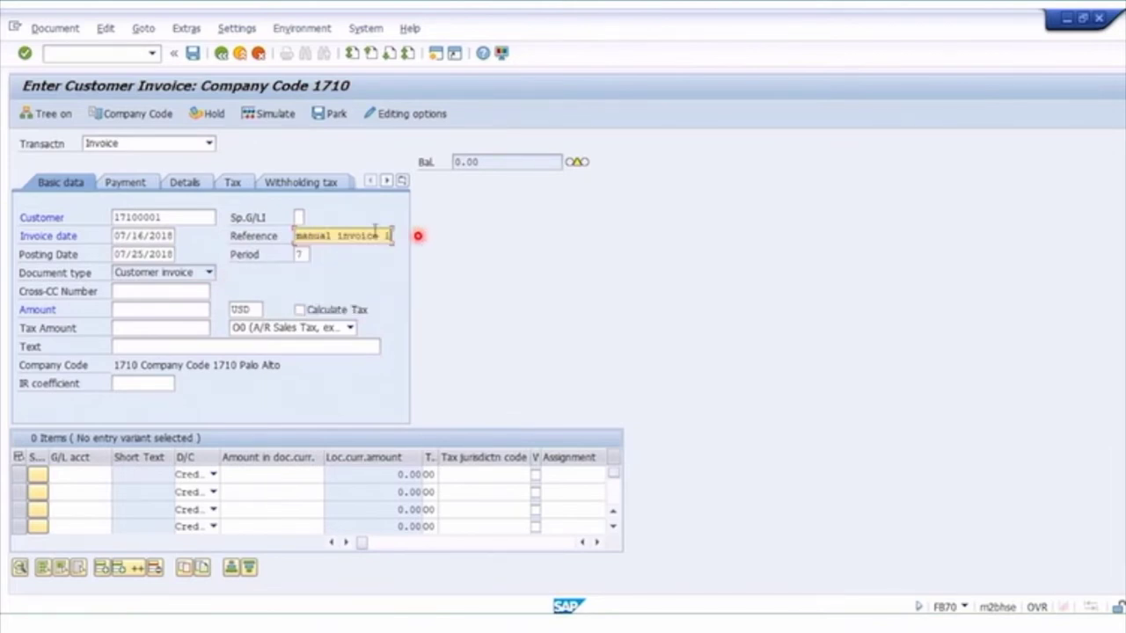
key("BackSpace")
type("2")
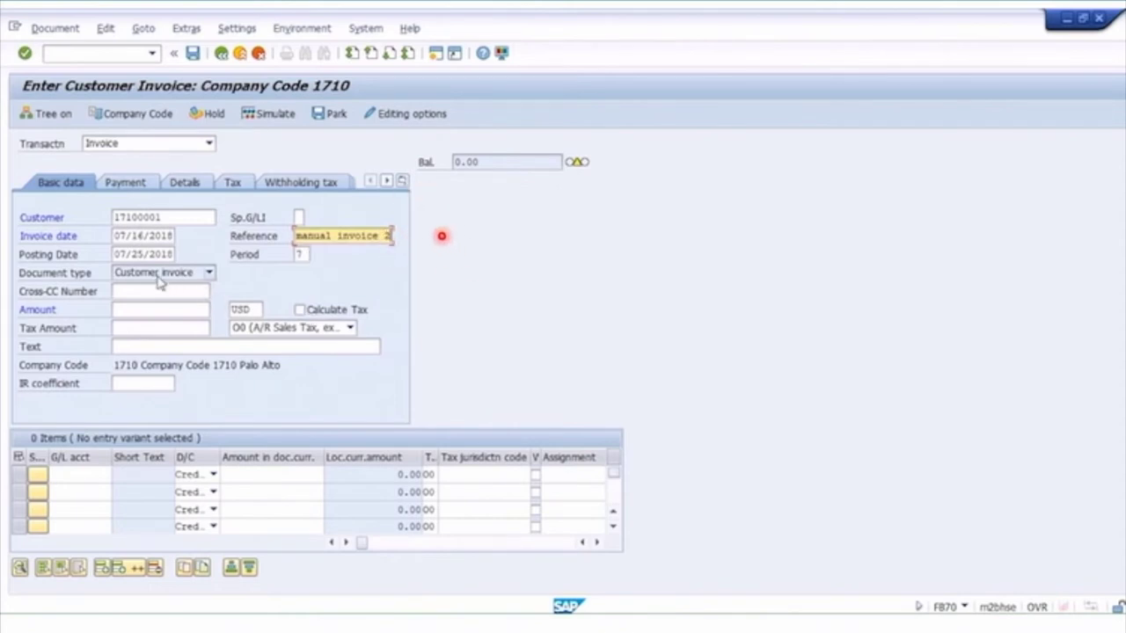
Enable automatic tax calculation for the invoice and load the customer's details.
left_click(253, 308)
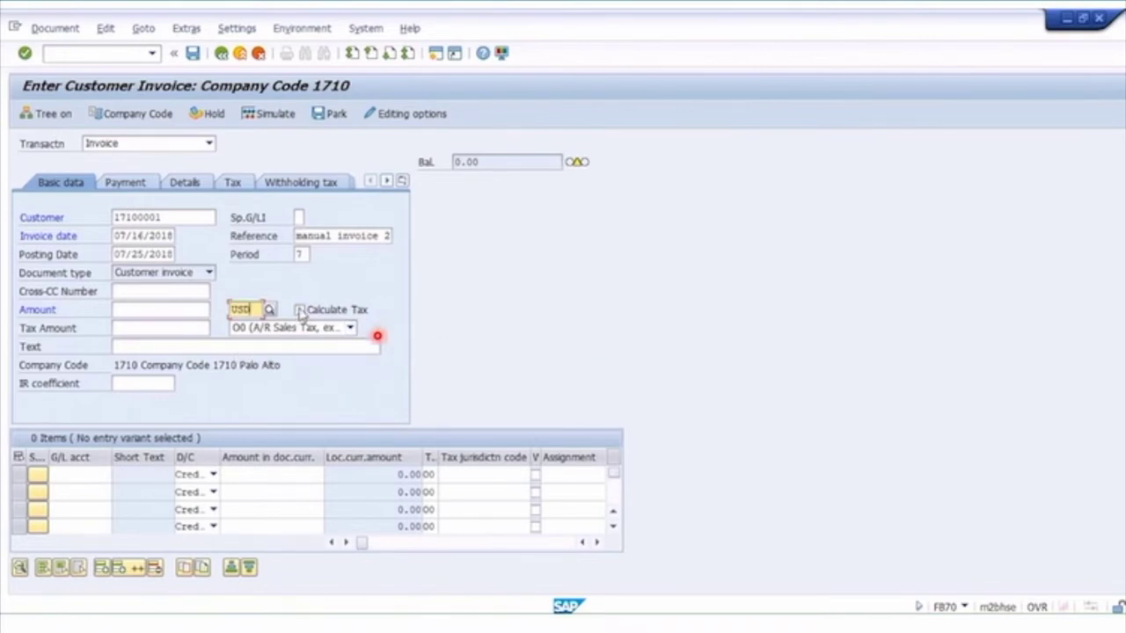
left_click_drag(115, 366, 136, 363)
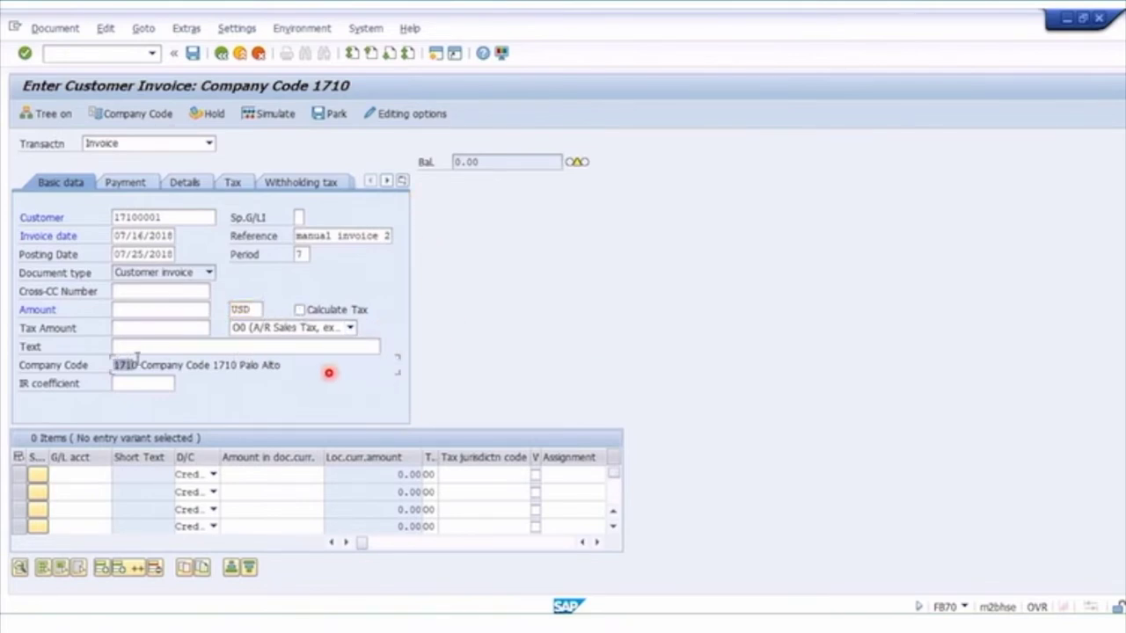
left_click(300, 310)
key("Return")
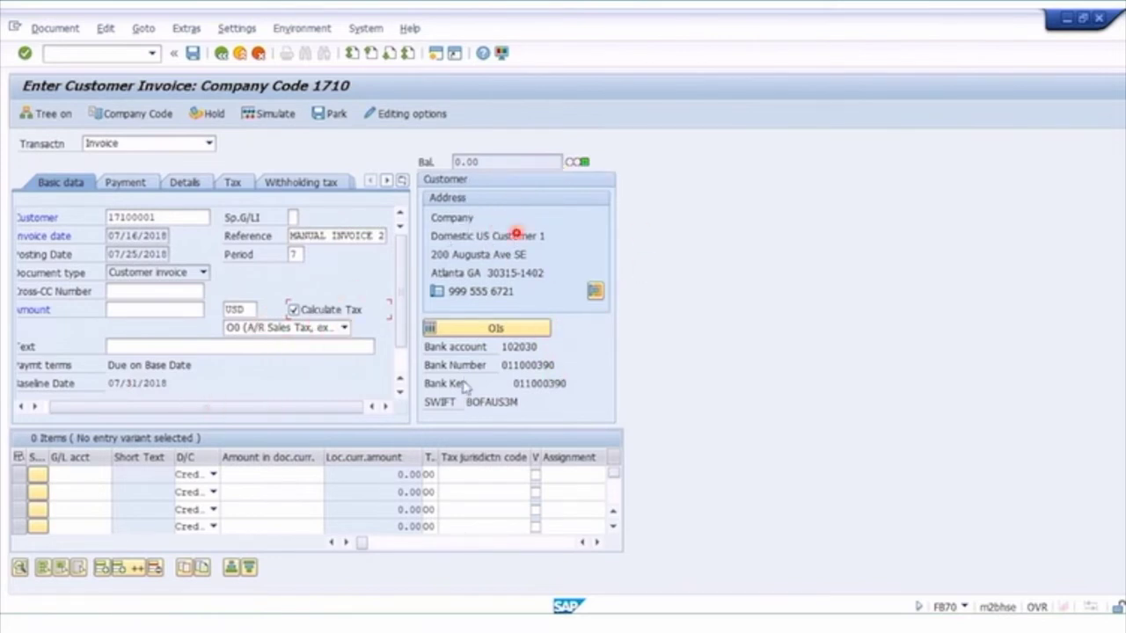
Set the invoice amount to 450 and enter "manual product invoice" as the header text.
left_click(183, 315)
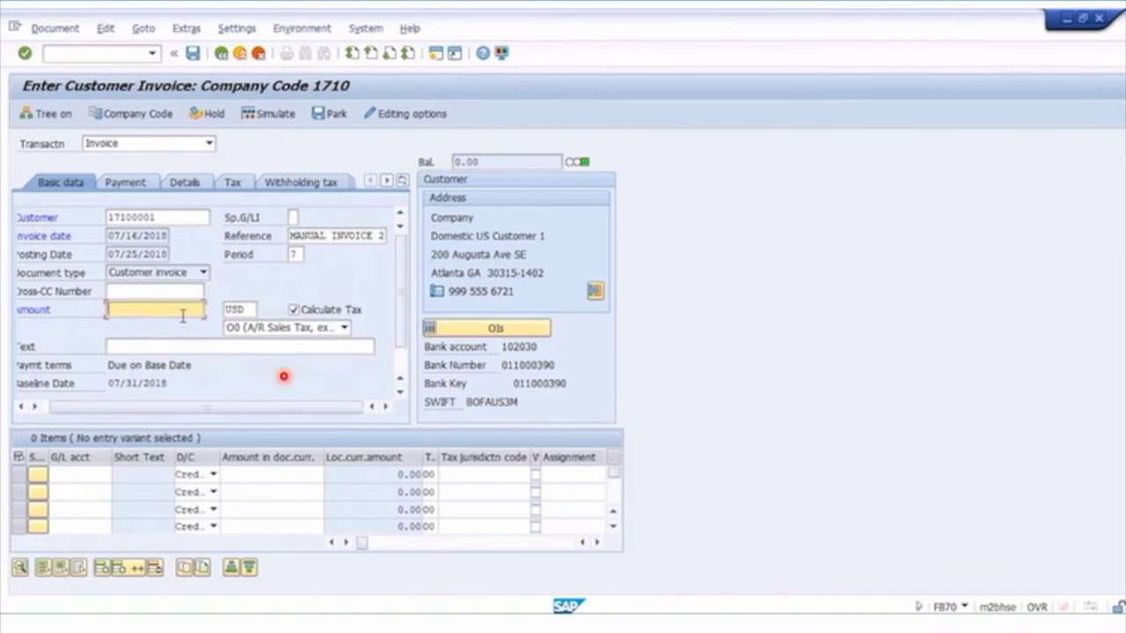
type("450")
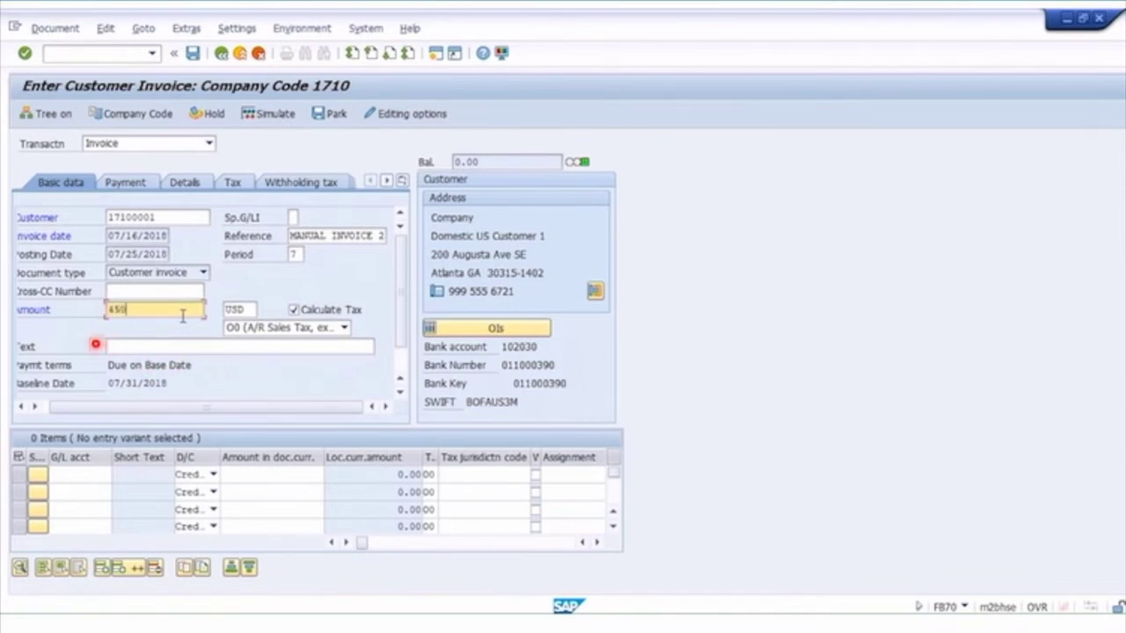
left_click(151, 349)
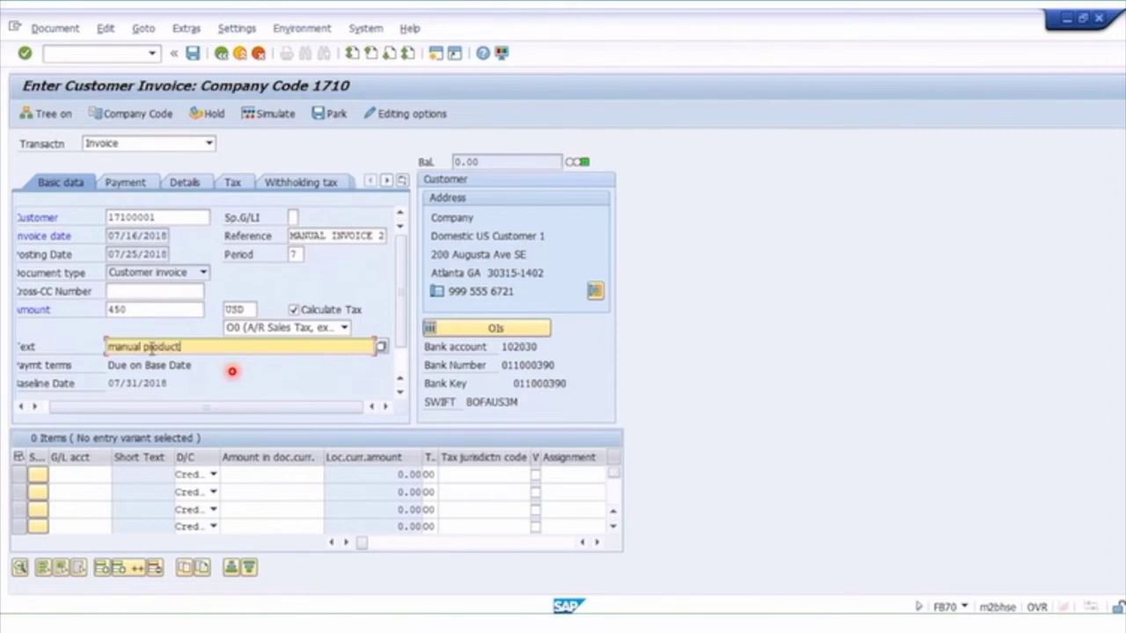
type("manual product invoice")
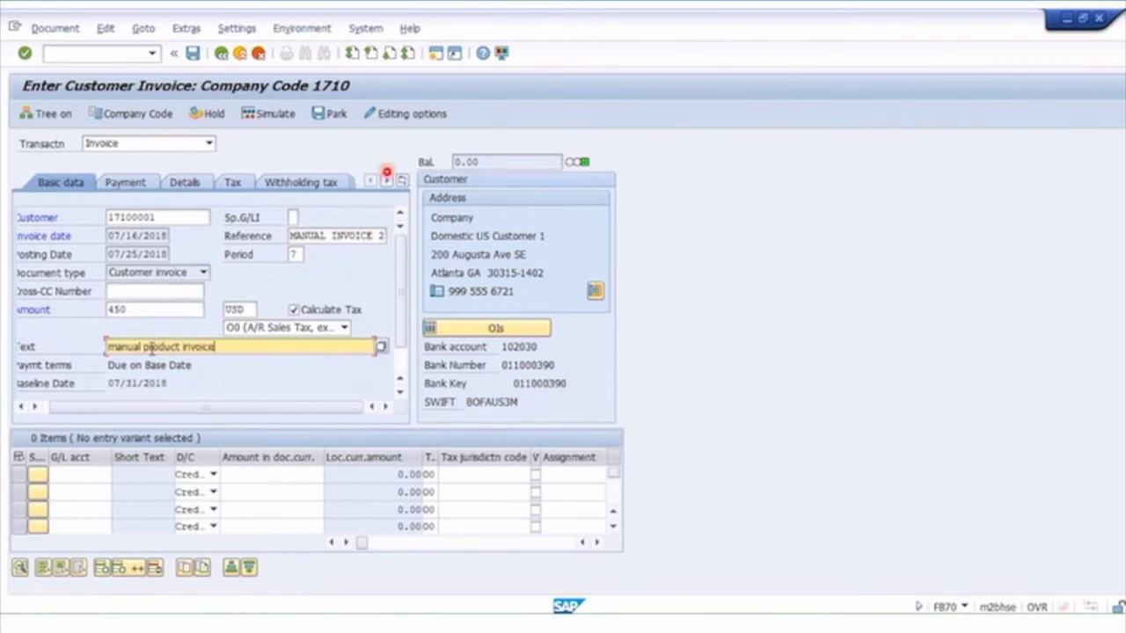
Enter the first line item with G/L account 41000000 and a credit amount of 450.
left_click(102, 479)
type("4")
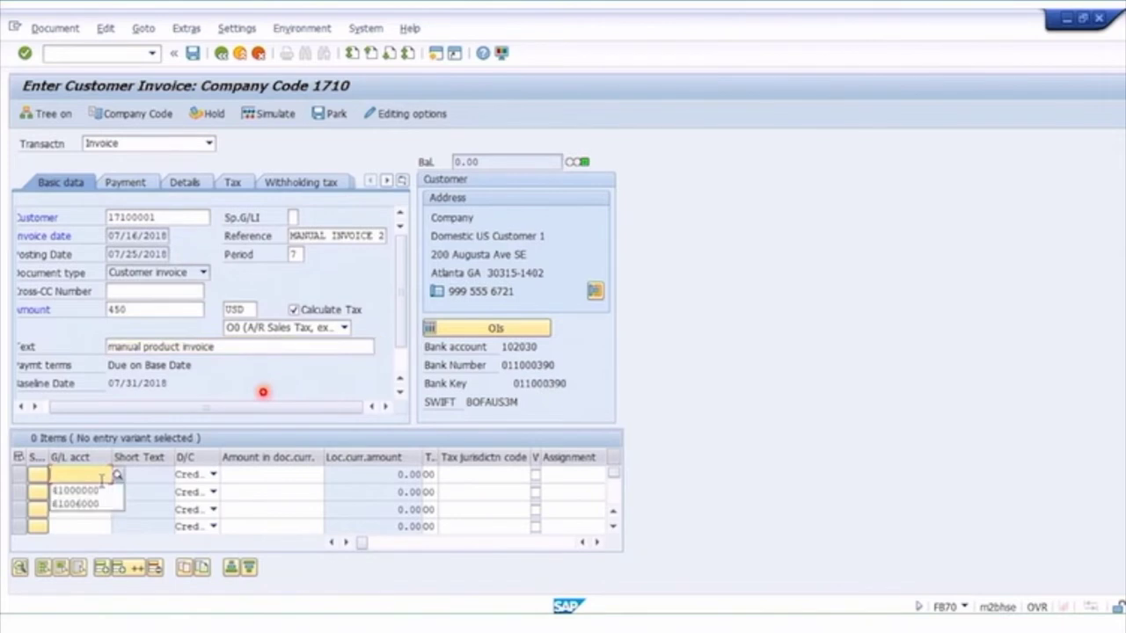
left_click(82, 489)
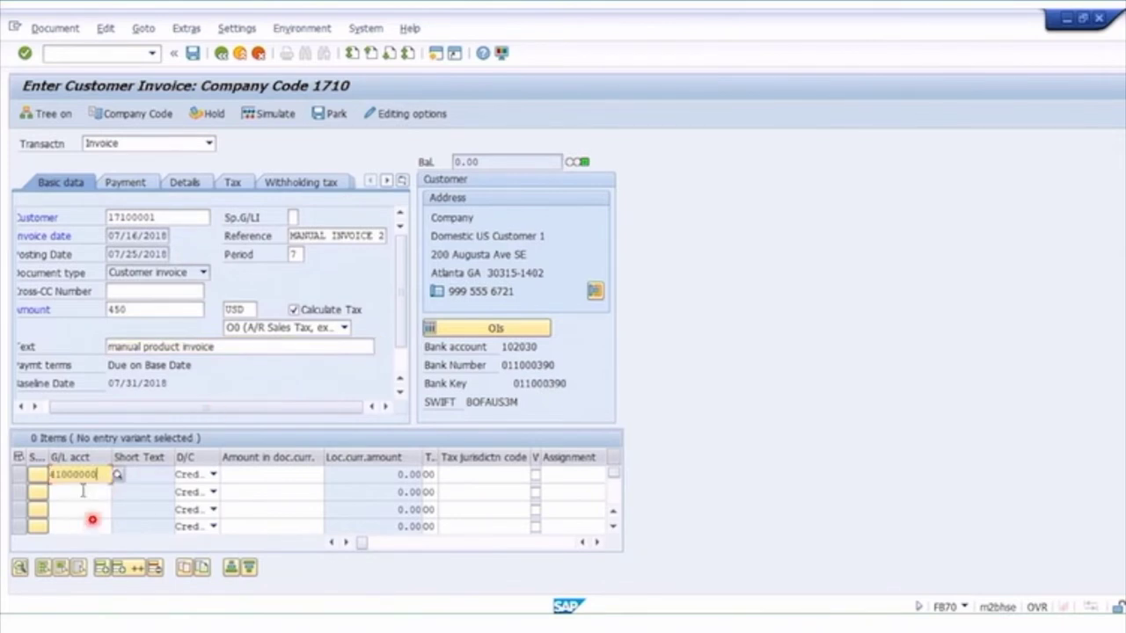
left_click(256, 476)
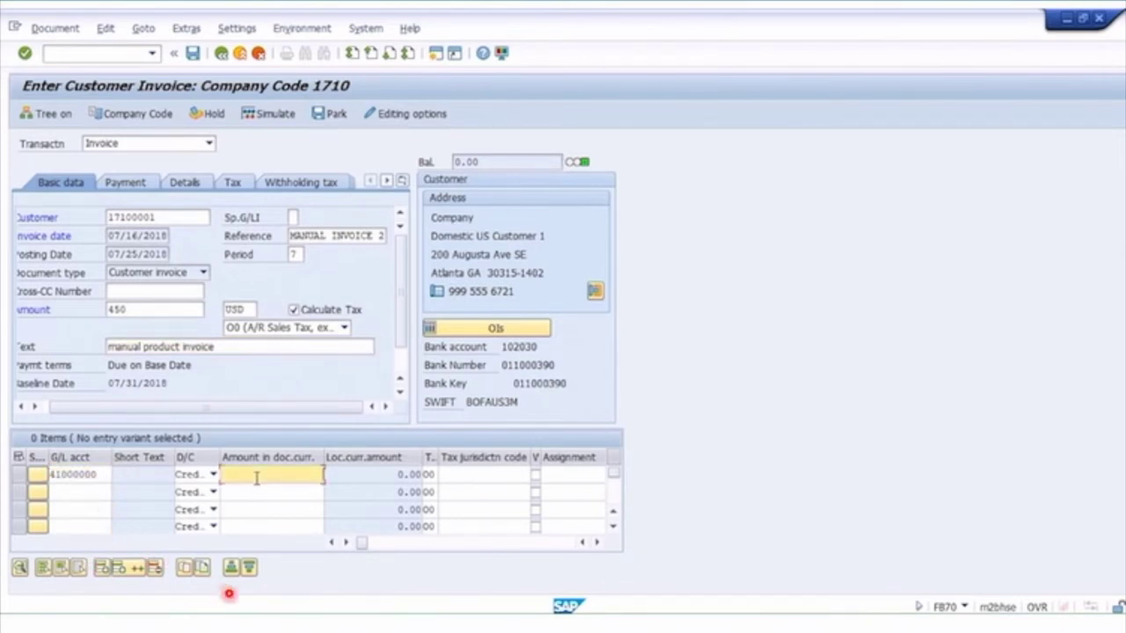
type("450")
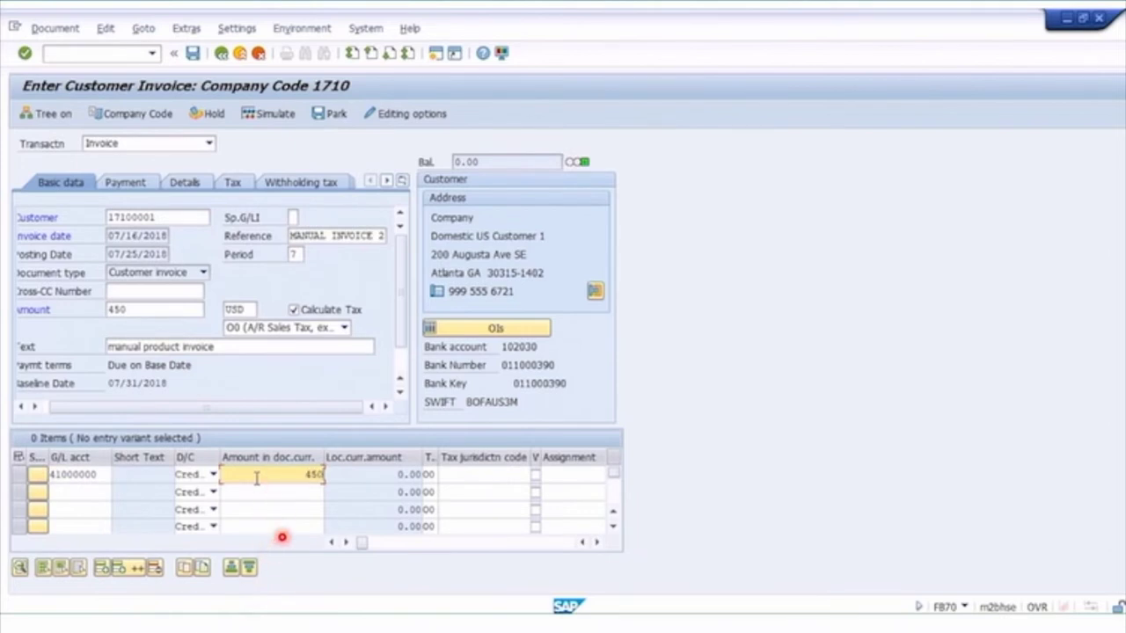
Assign tax jurisdiction code CA00000000 to the first line item and validate the entry.
key("Tab")
key("Tab")
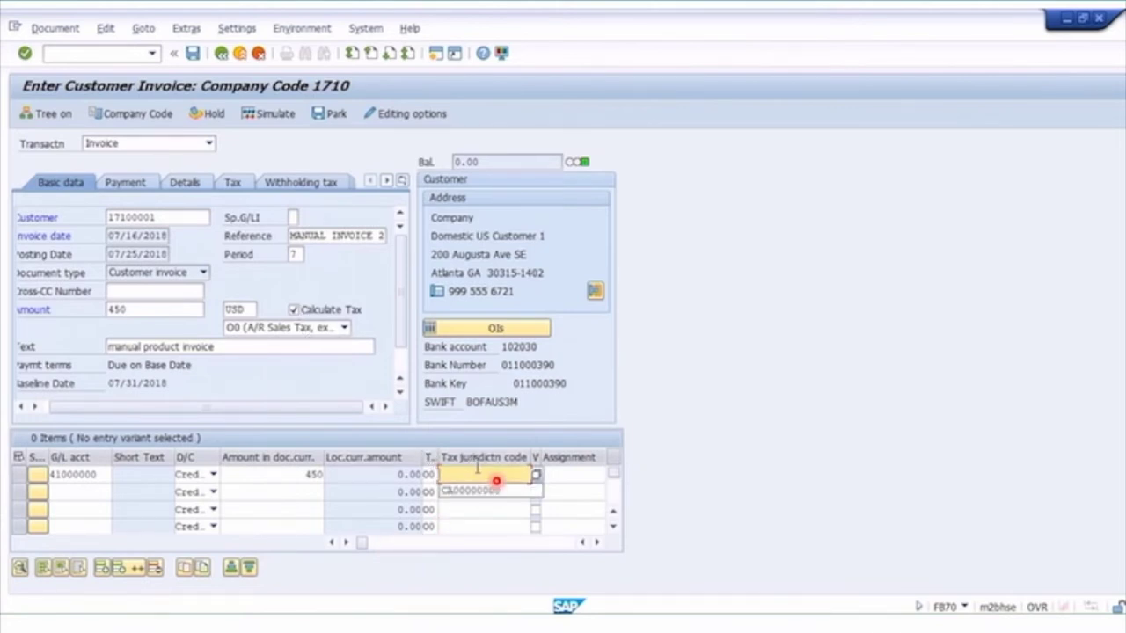
left_click(470, 490)
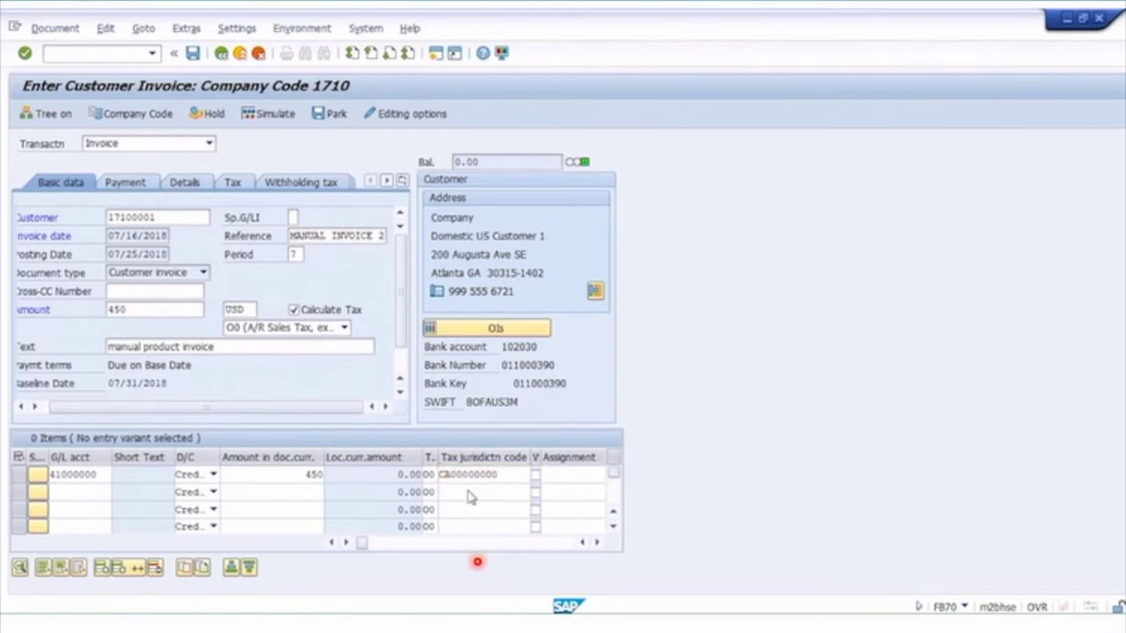
key("Return")
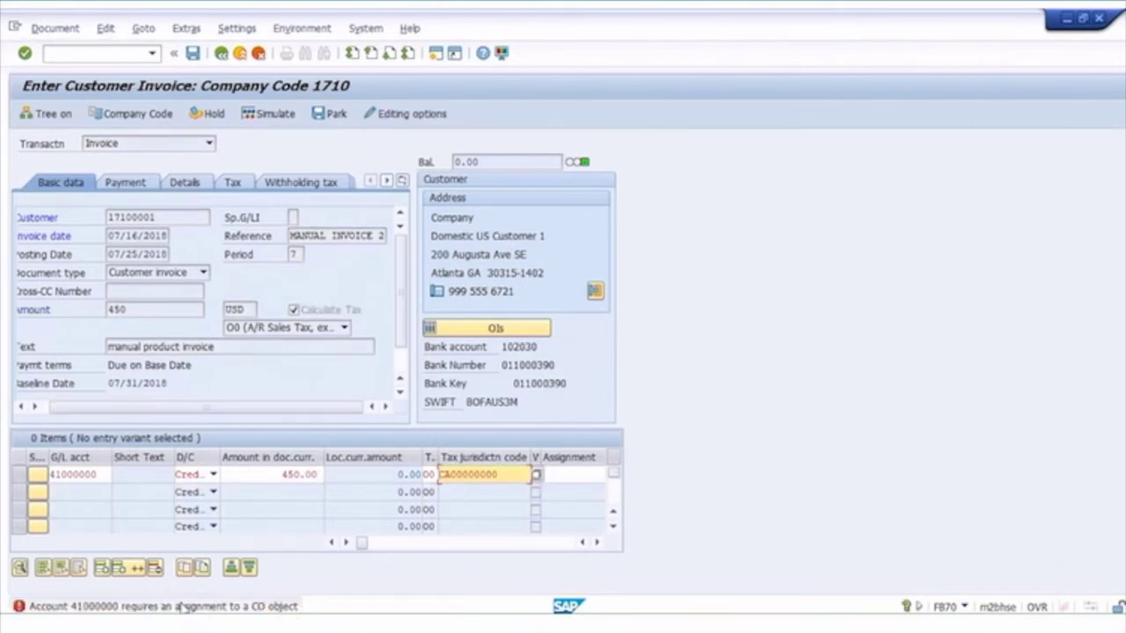
Look through the first line item's columns for a place to enter the missing controlling object assignment.
left_click(79, 475)
double_click(80, 475)
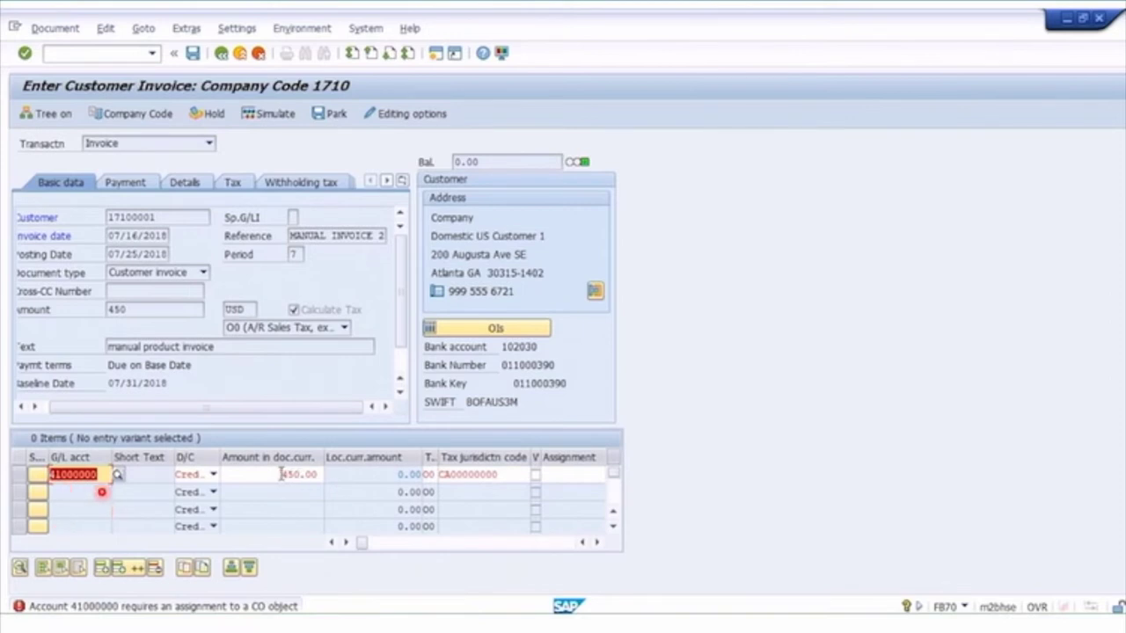
key("Tab")
key("Tab")
key("Tab")
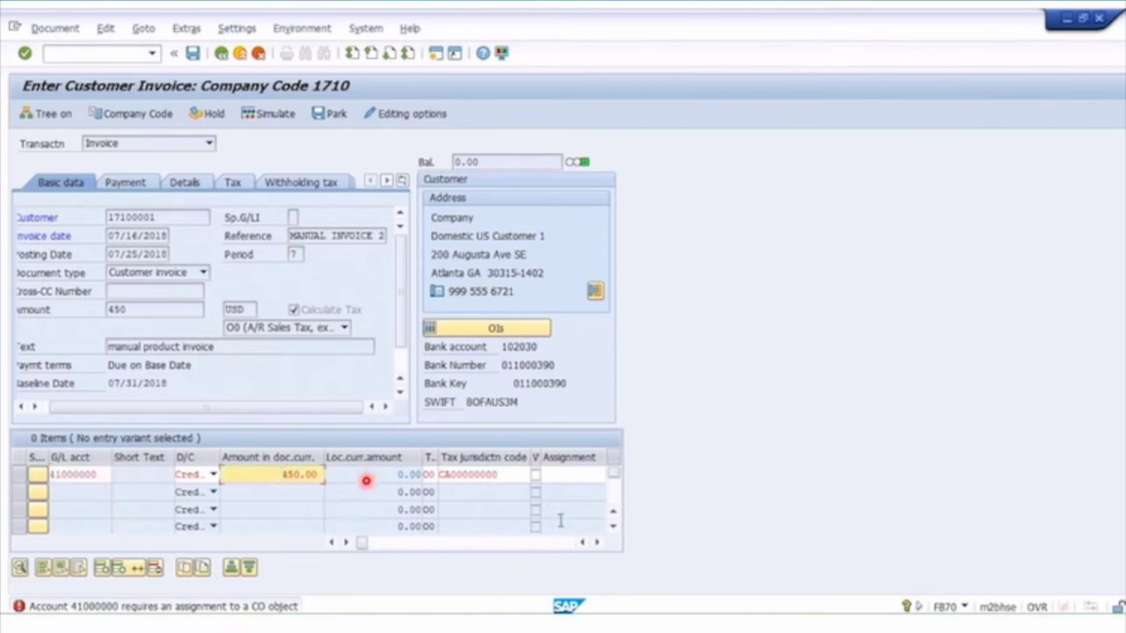
left_click(599, 544)
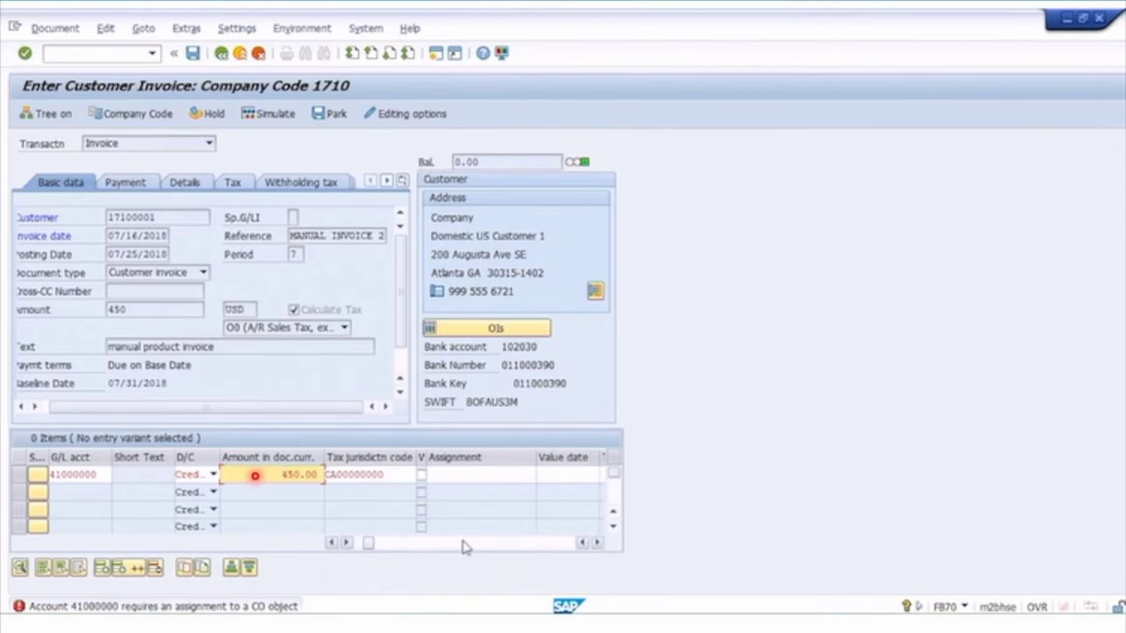
left_click(402, 546)
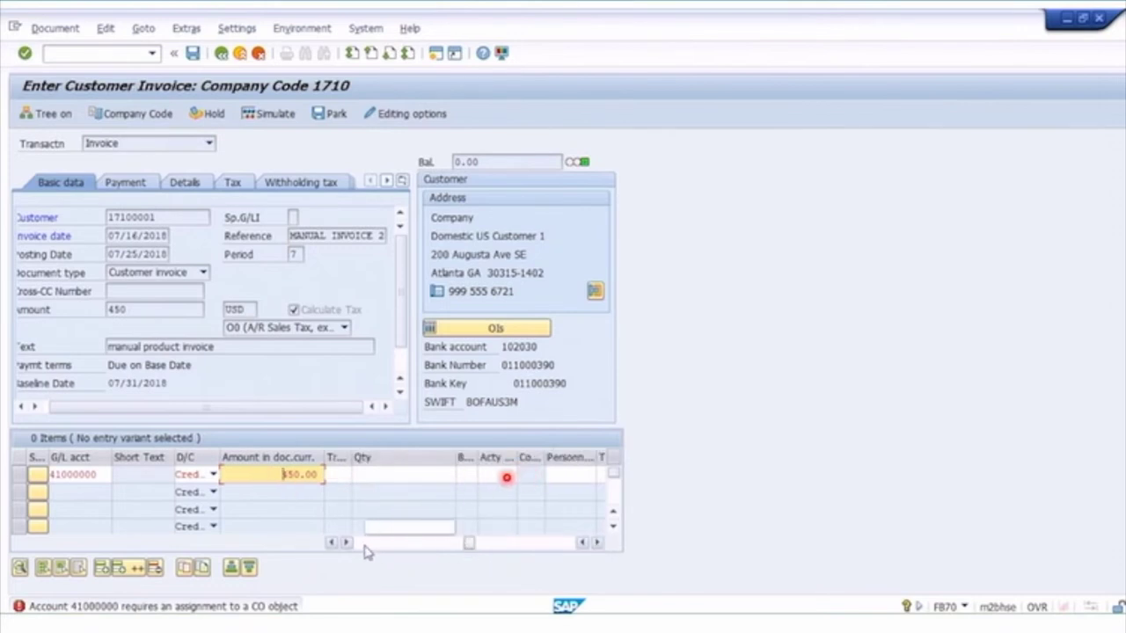
left_click(370, 546)
left_click_drag(369, 547, 362, 546)
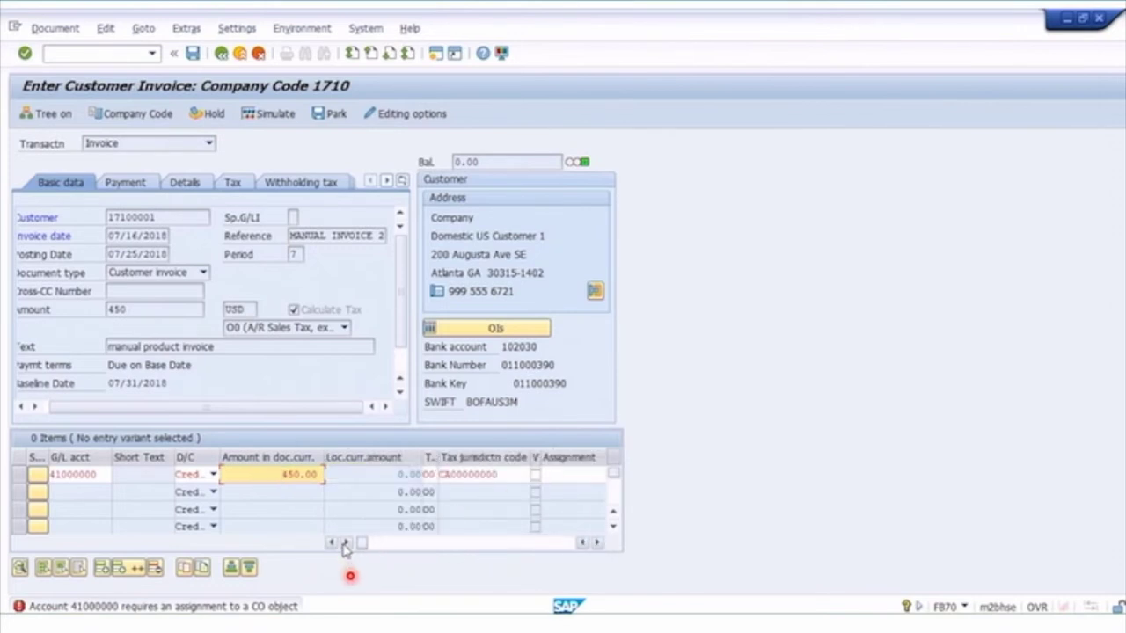
Open the revenue line item's details and assign profit center YB110 in its profitability segment.
left_click(268, 475)
double_click(267, 475)
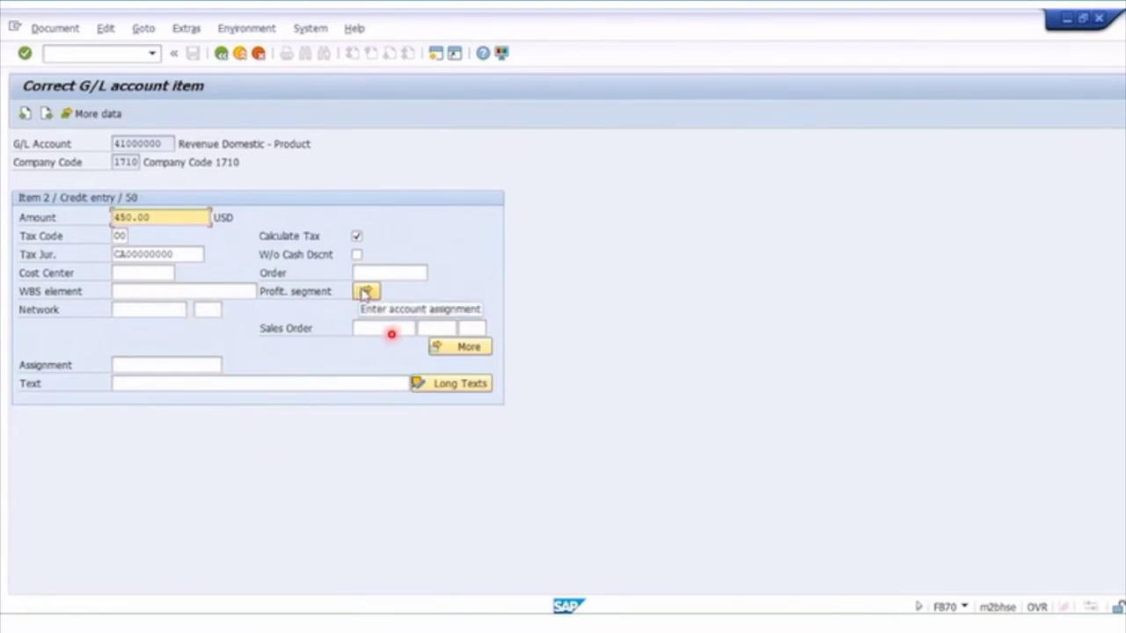
left_click(365, 292)
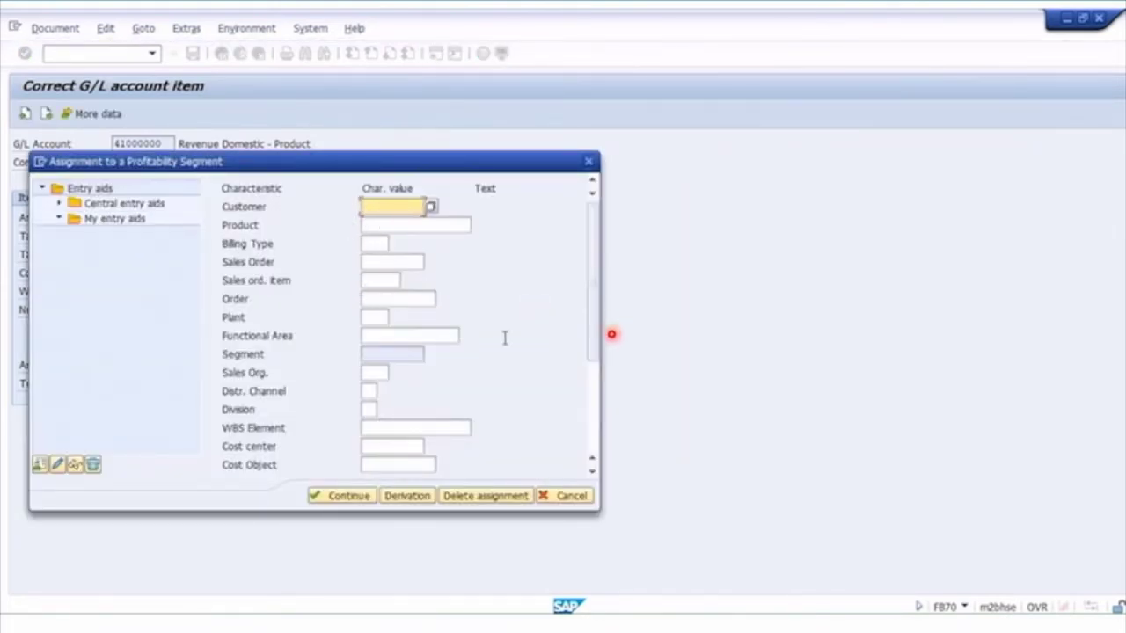
left_click(593, 397)
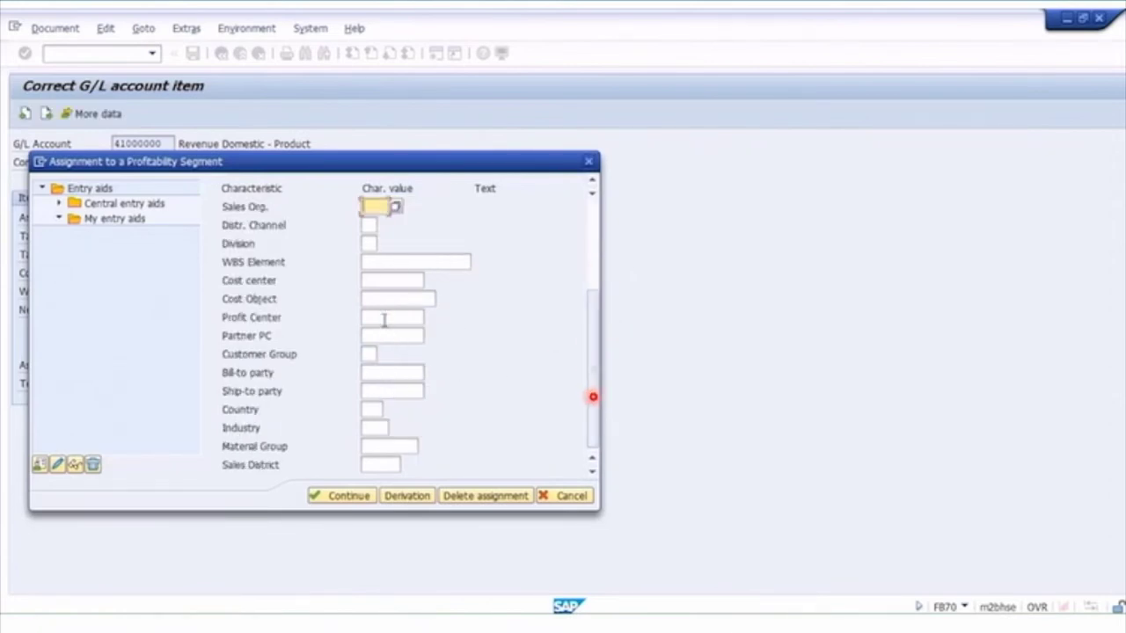
left_click(384, 318)
left_click(385, 318)
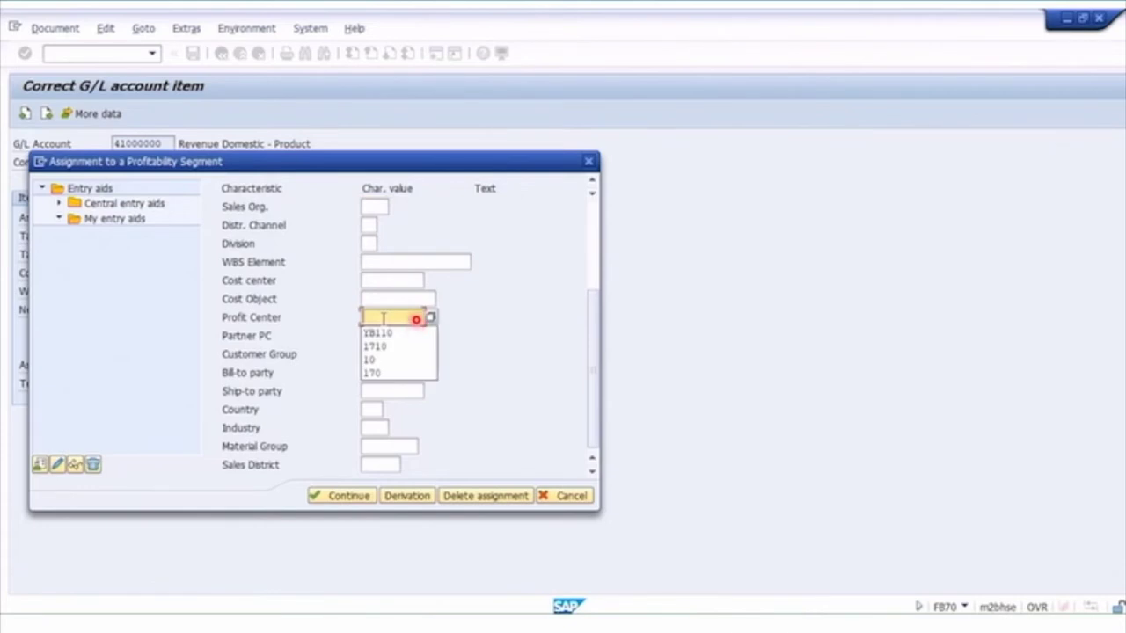
key("Down")
key("Return")
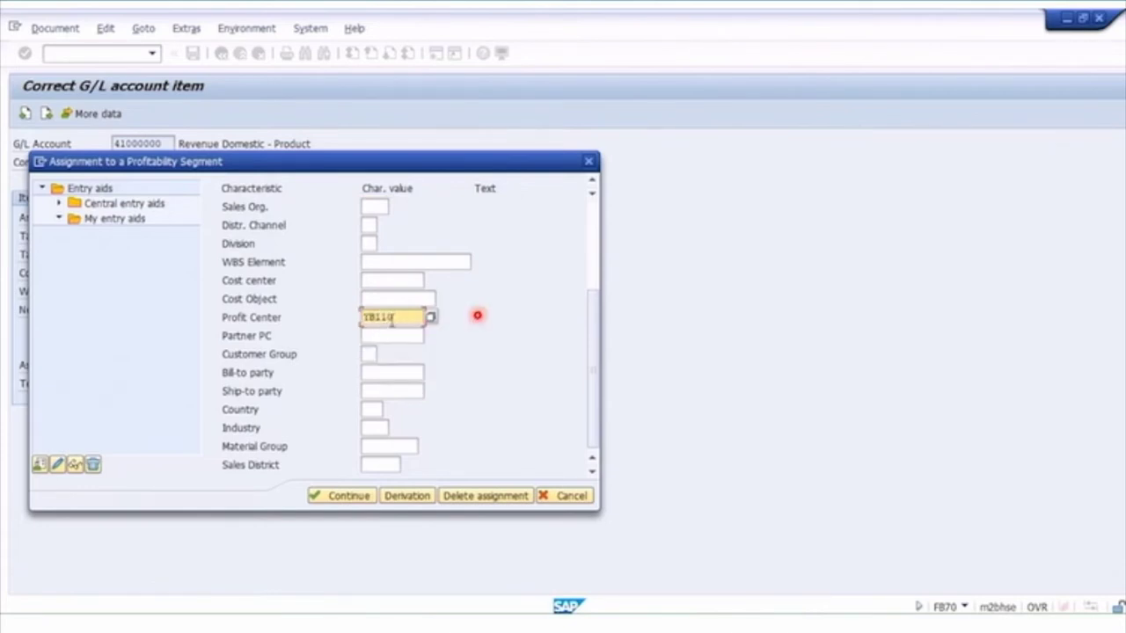
left_click(325, 498)
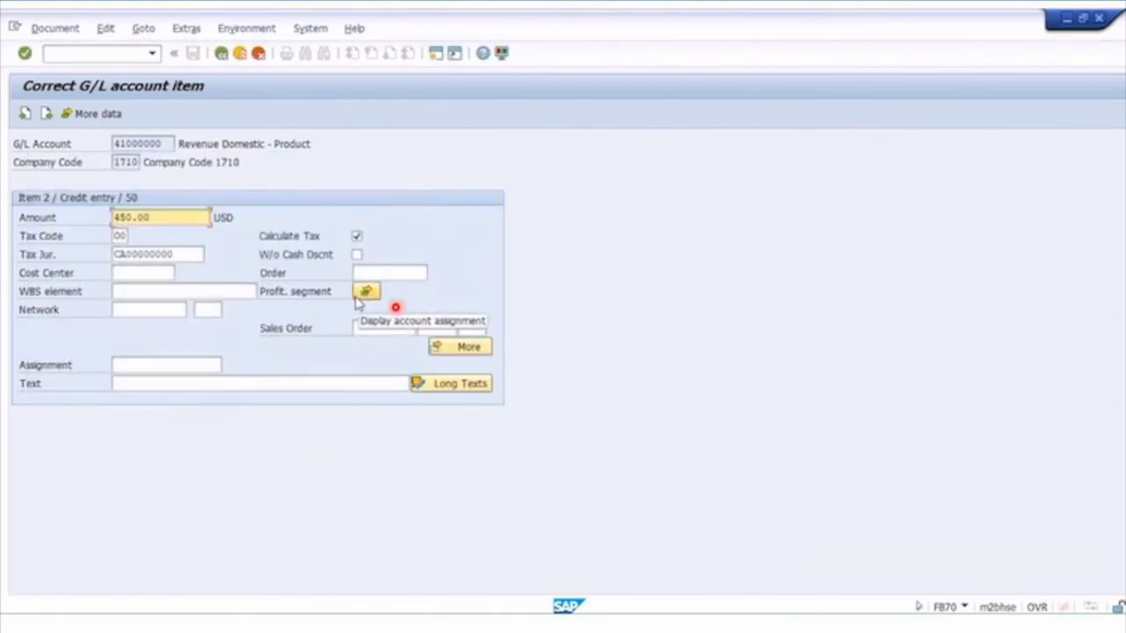
Review the characteristics derived for the line item's profitability segment, return to the invoice and validate it.
left_click(368, 293)
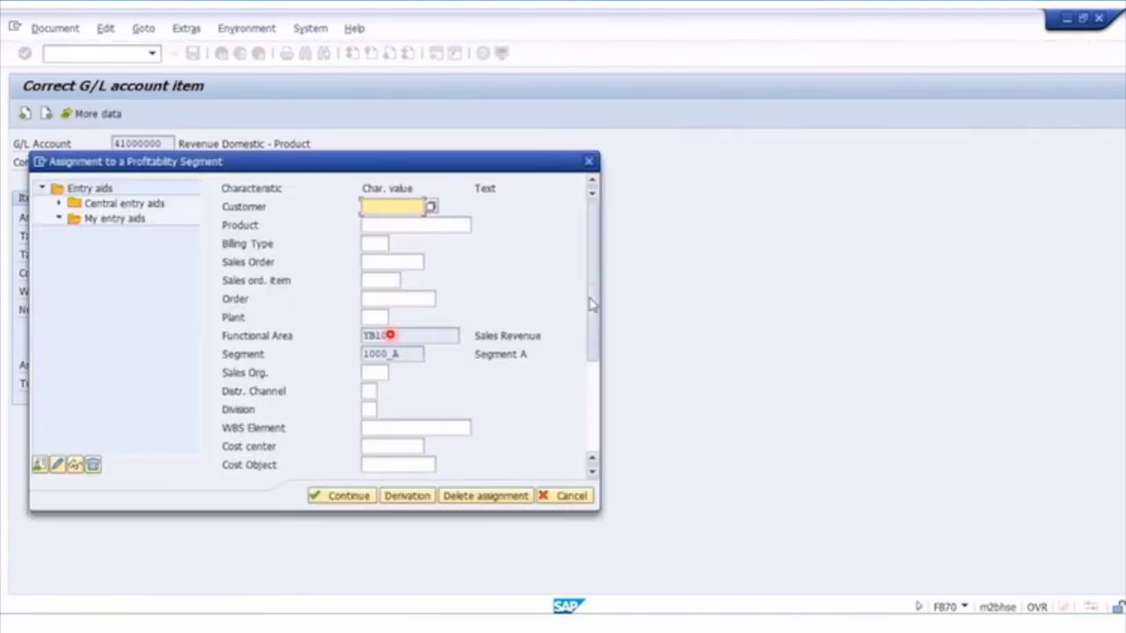
left_click(595, 418)
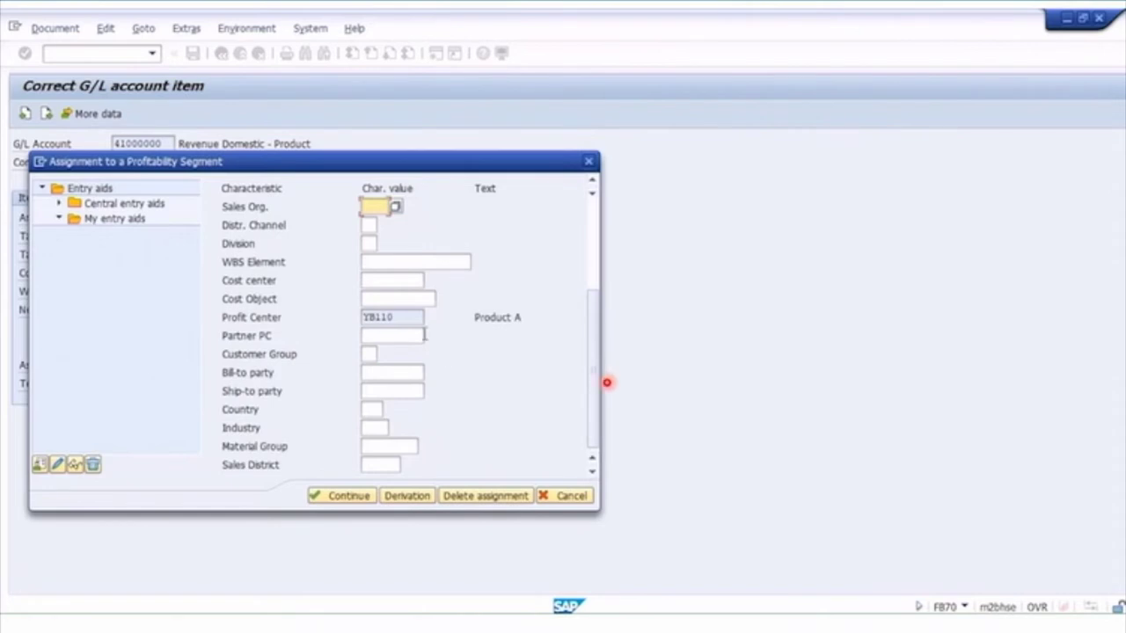
left_click(397, 316)
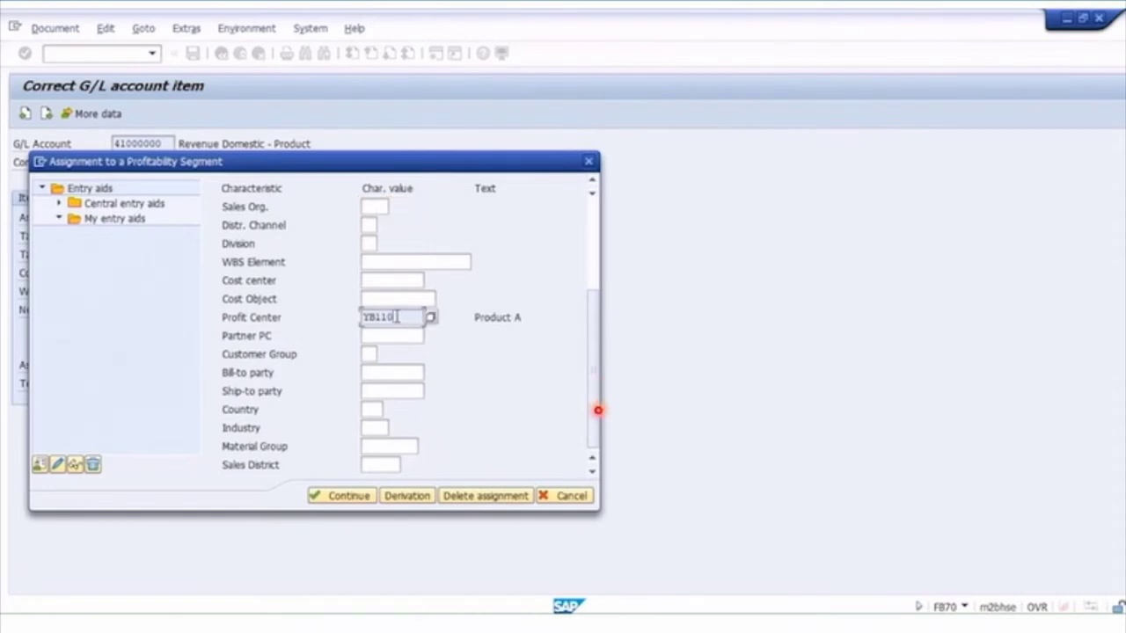
double_click(492, 317)
left_click_drag(523, 311, 591, 280)
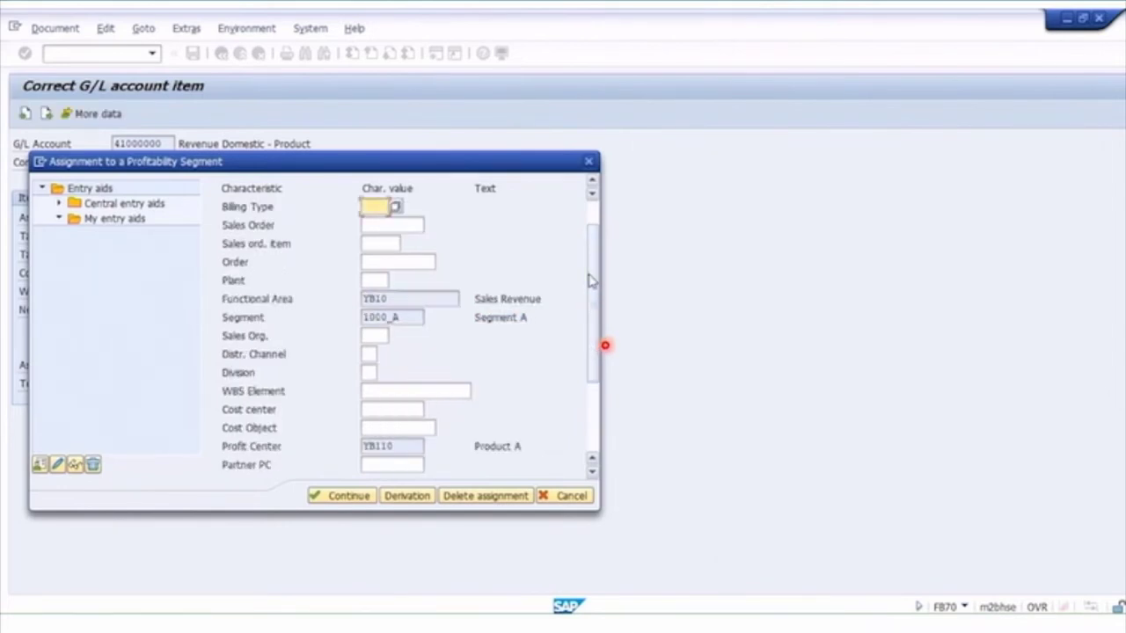
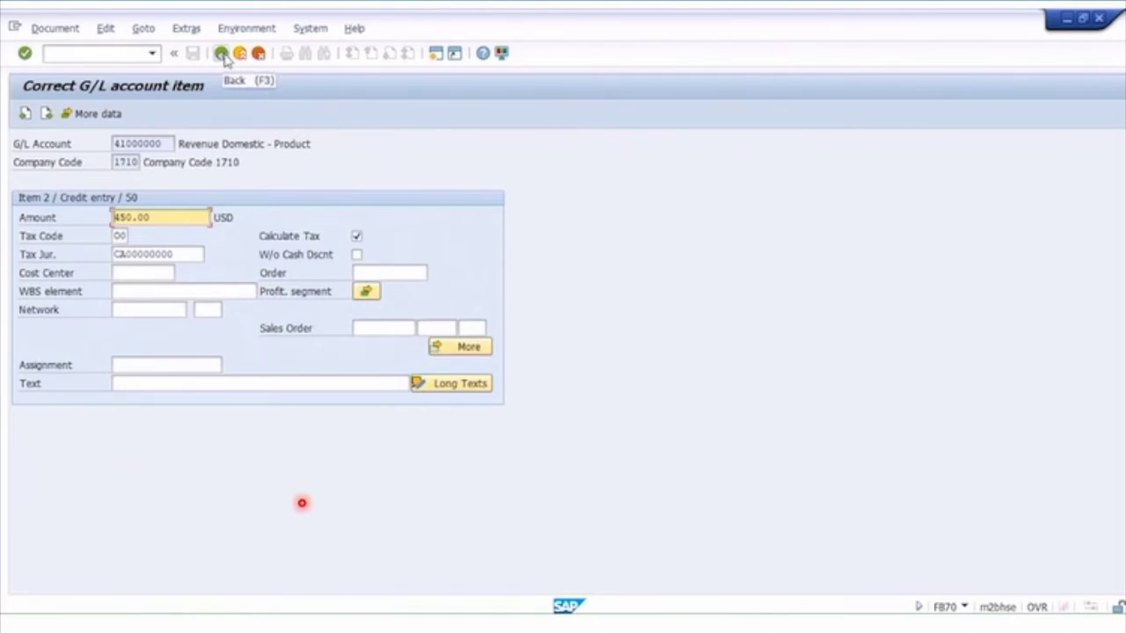
left_click(222, 55)
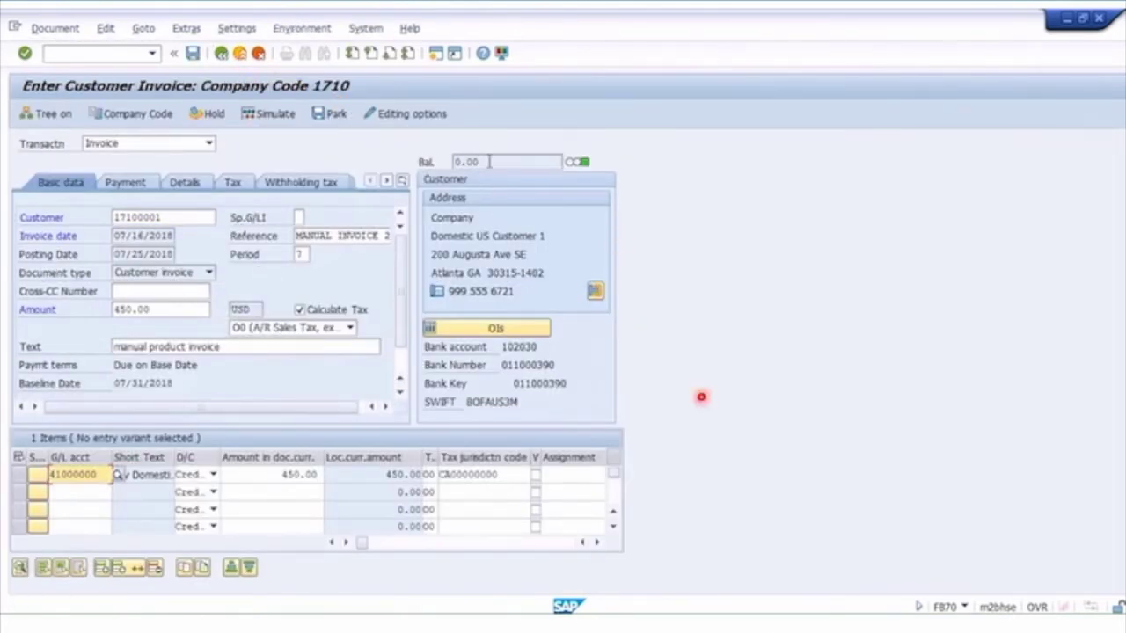
key("Return")
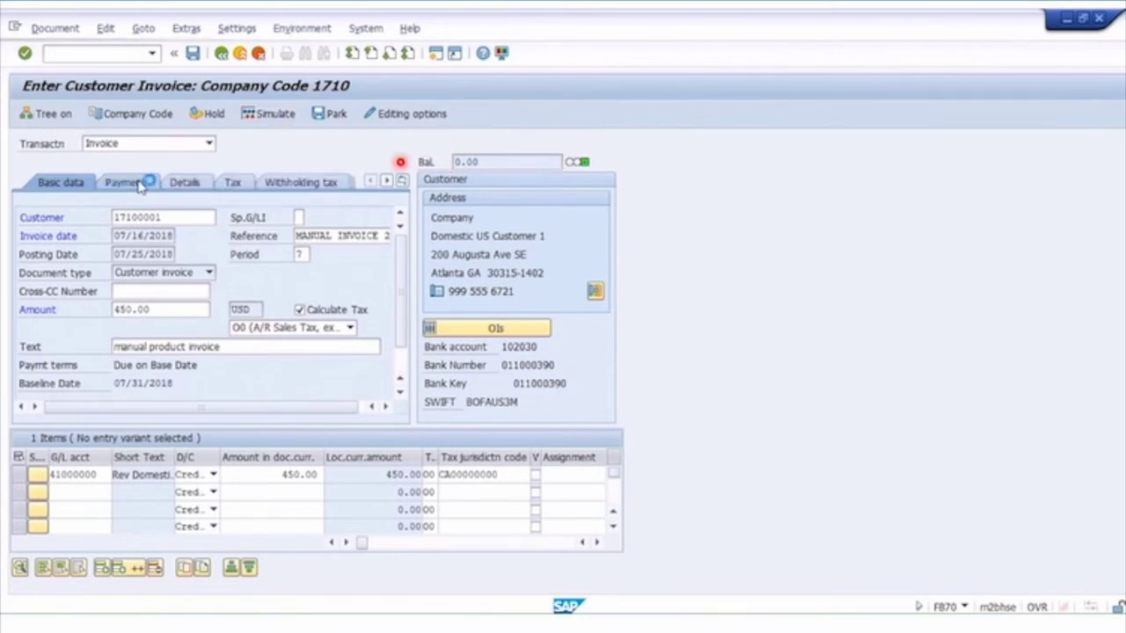
Choose payment terms 0004, payable immediately with the baseline date on the end of the month.
left_click(131, 182)
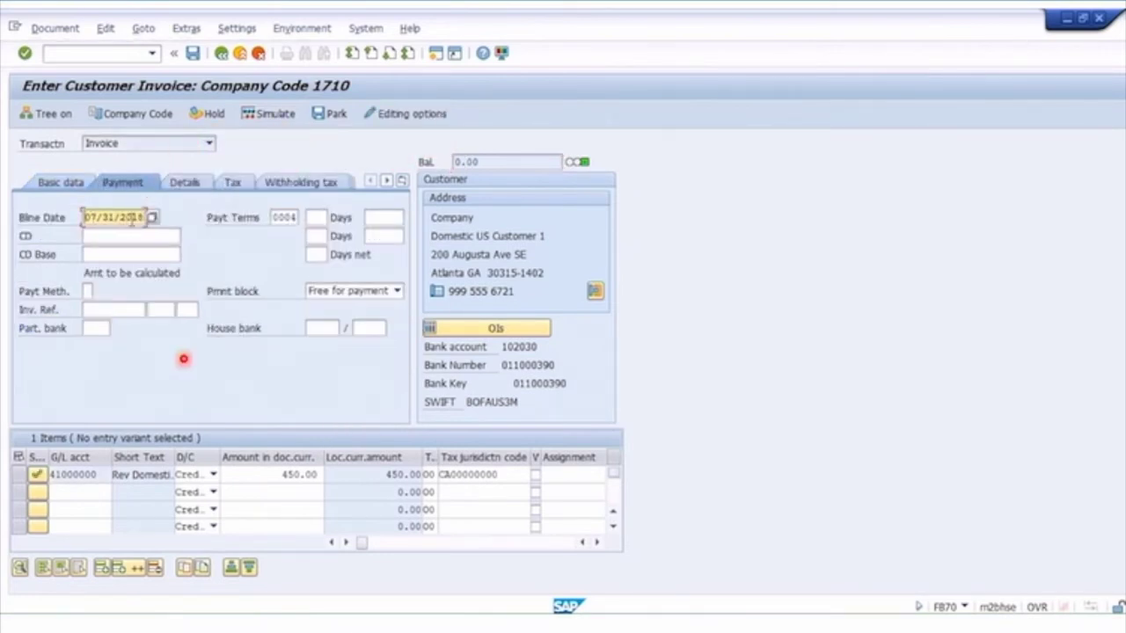
left_click(283, 217)
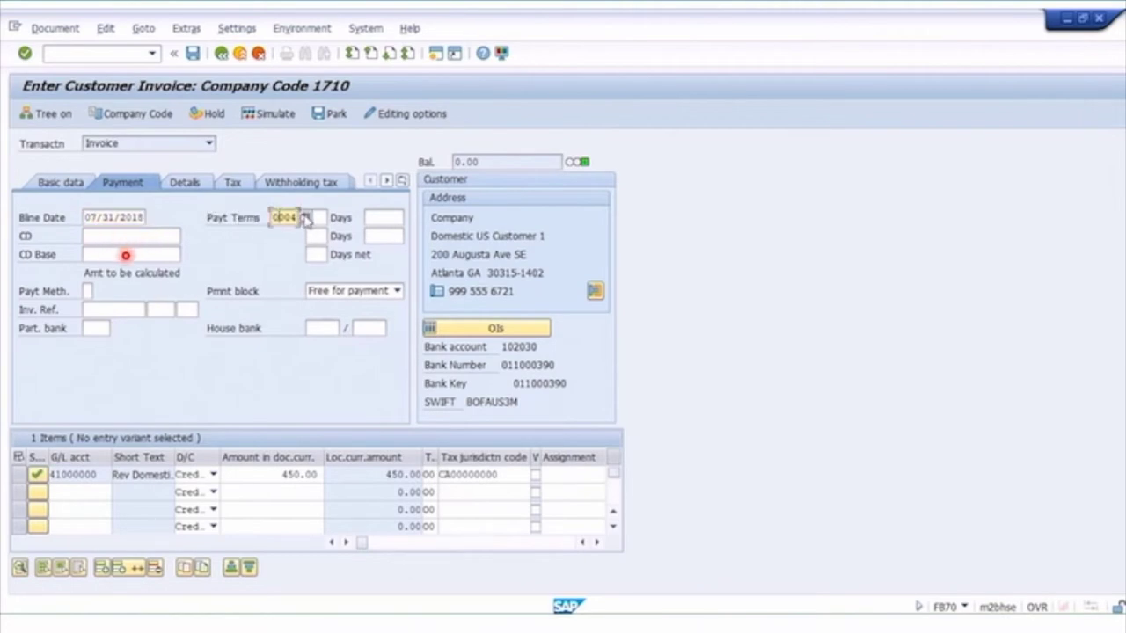
left_click(305, 217)
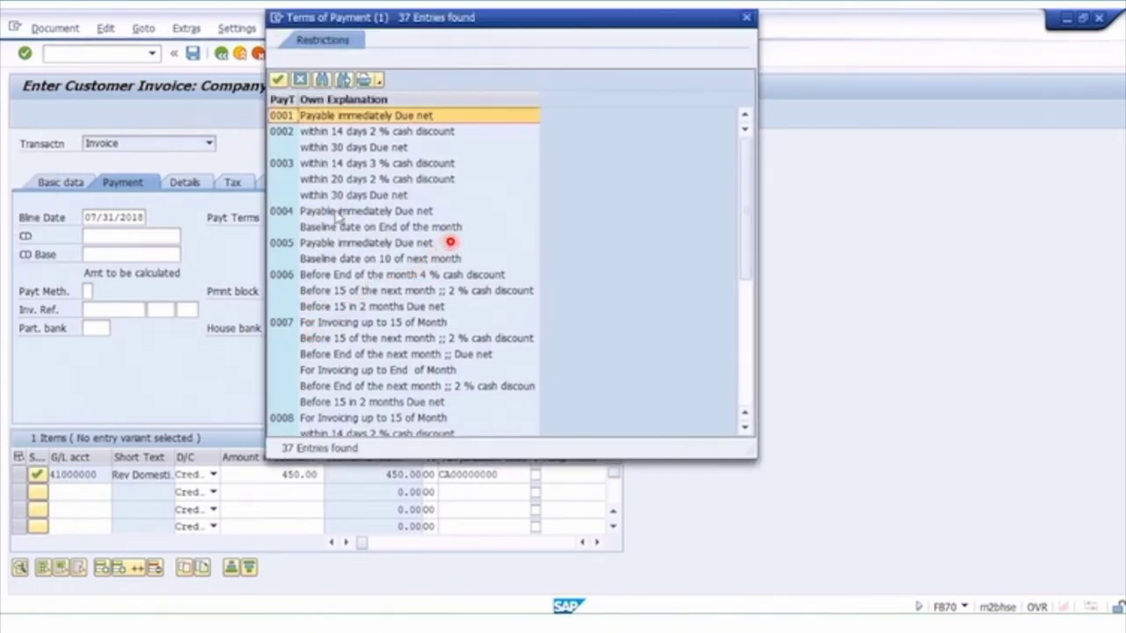
left_click(337, 216)
left_click(352, 229)
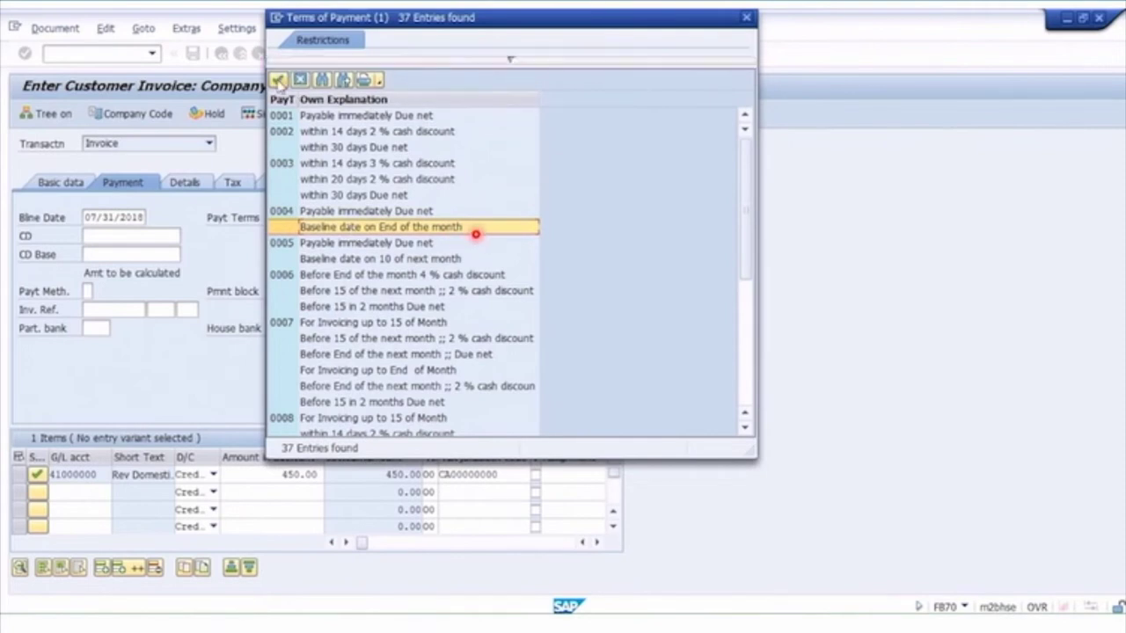
left_click(278, 79)
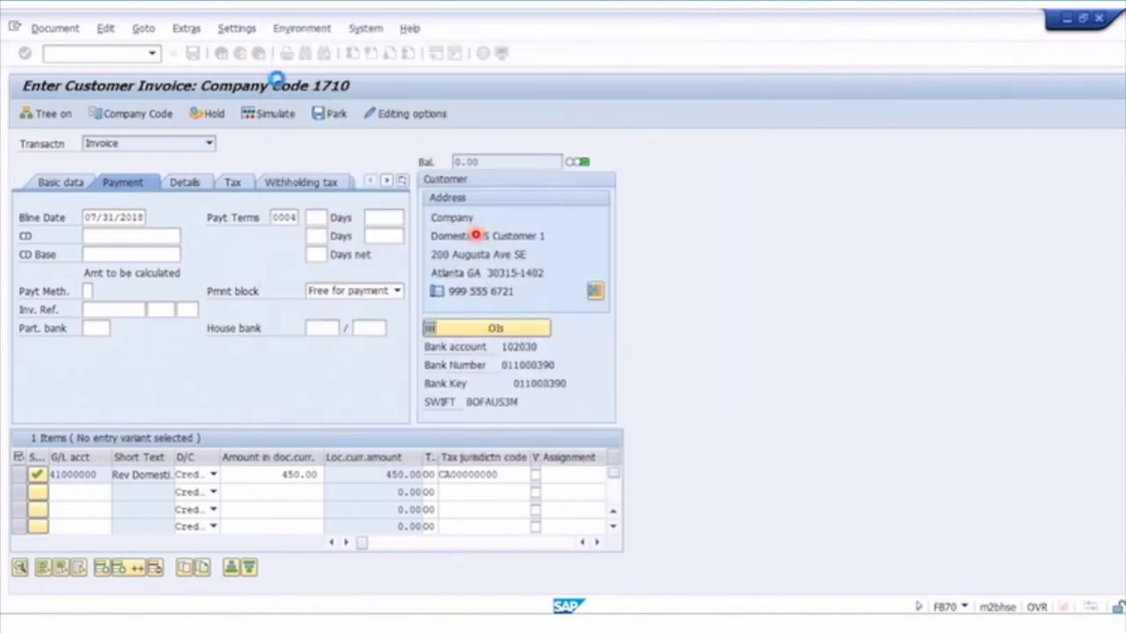
Compare the payment baseline date with the invoice date in the basic data.
left_click(138, 216)
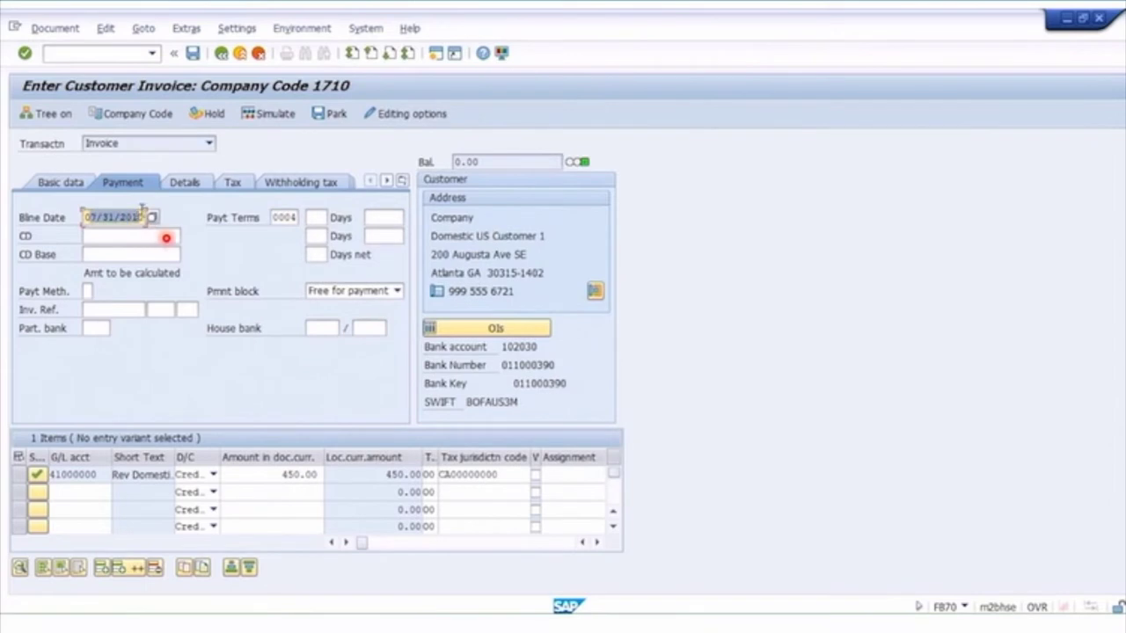
left_click(61, 182)
left_click(115, 236)
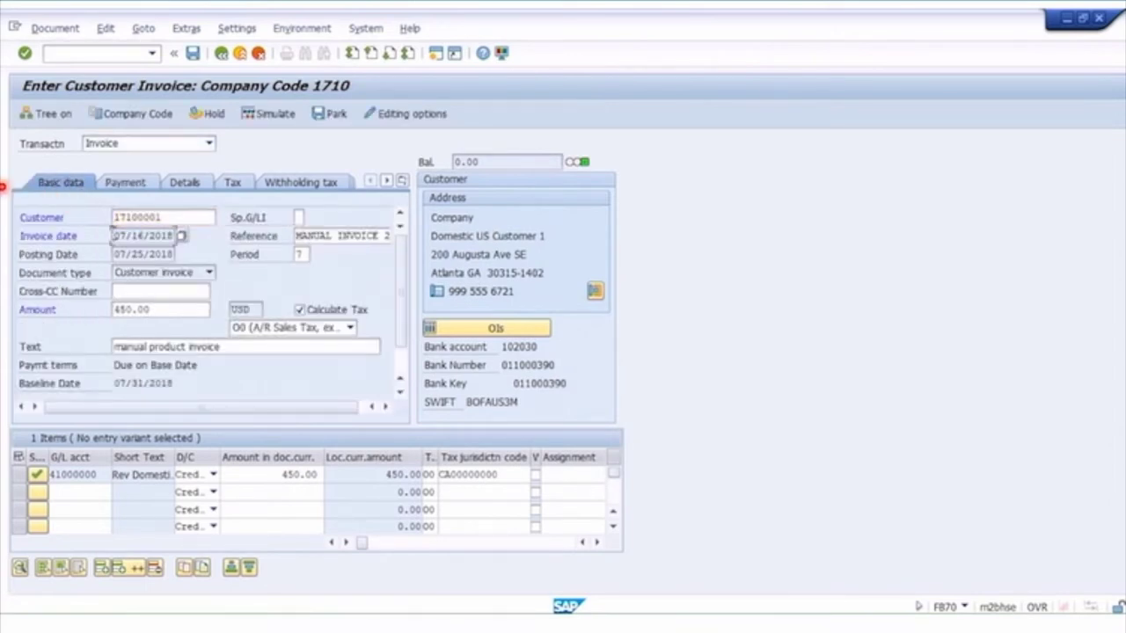
left_click(138, 187)
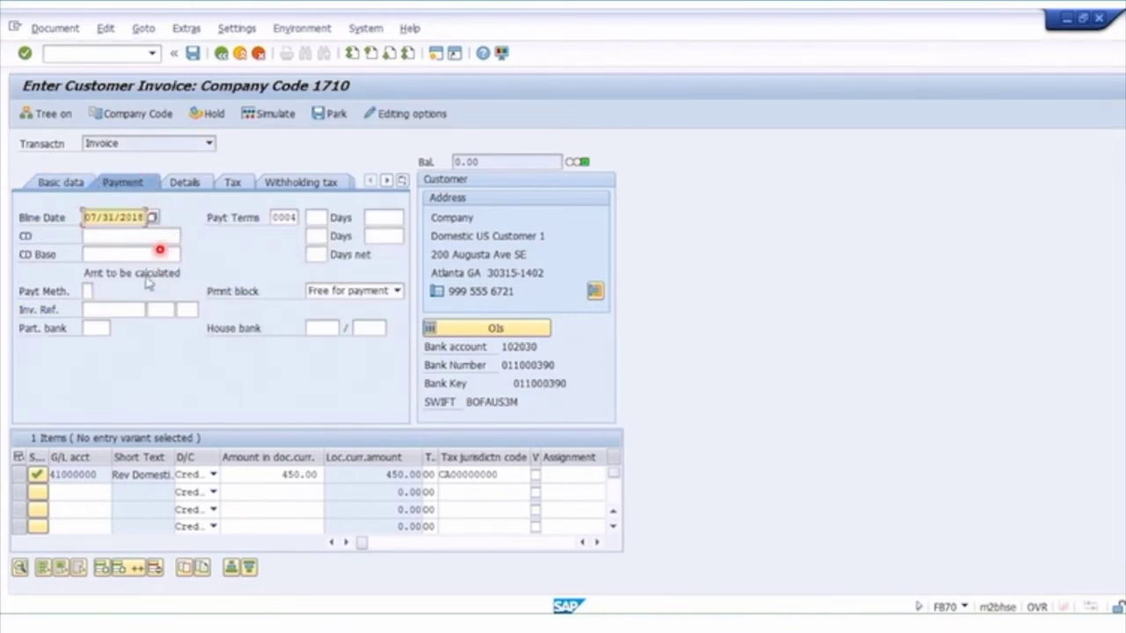
Simulate and post the customer invoice, leaving invoice entry without starting another document.
left_click(274, 114)
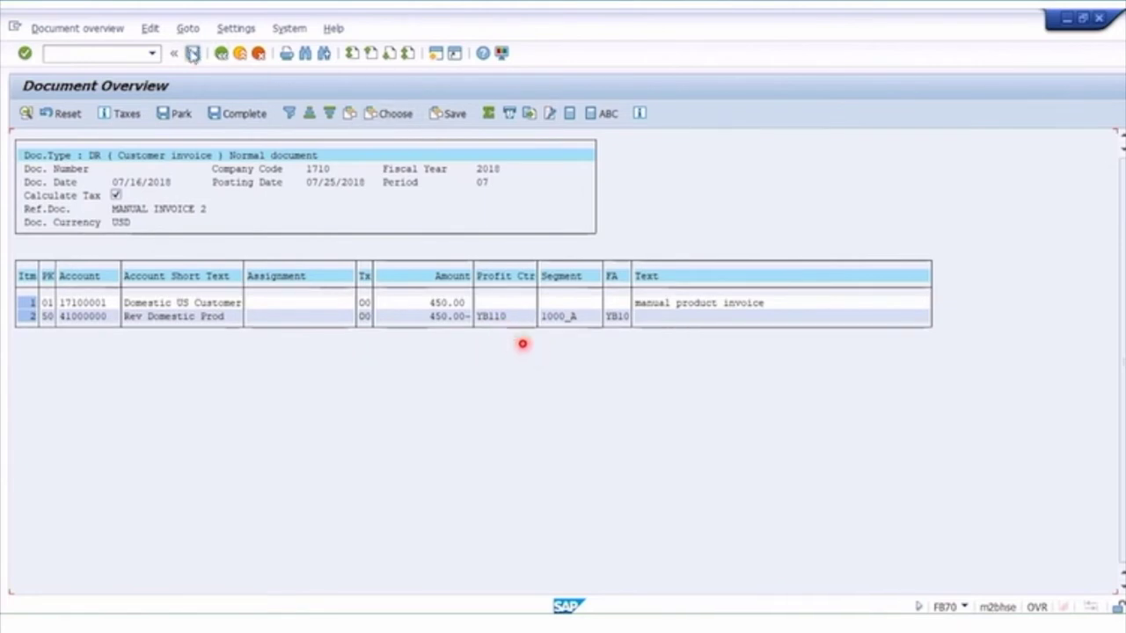
left_click(194, 55)
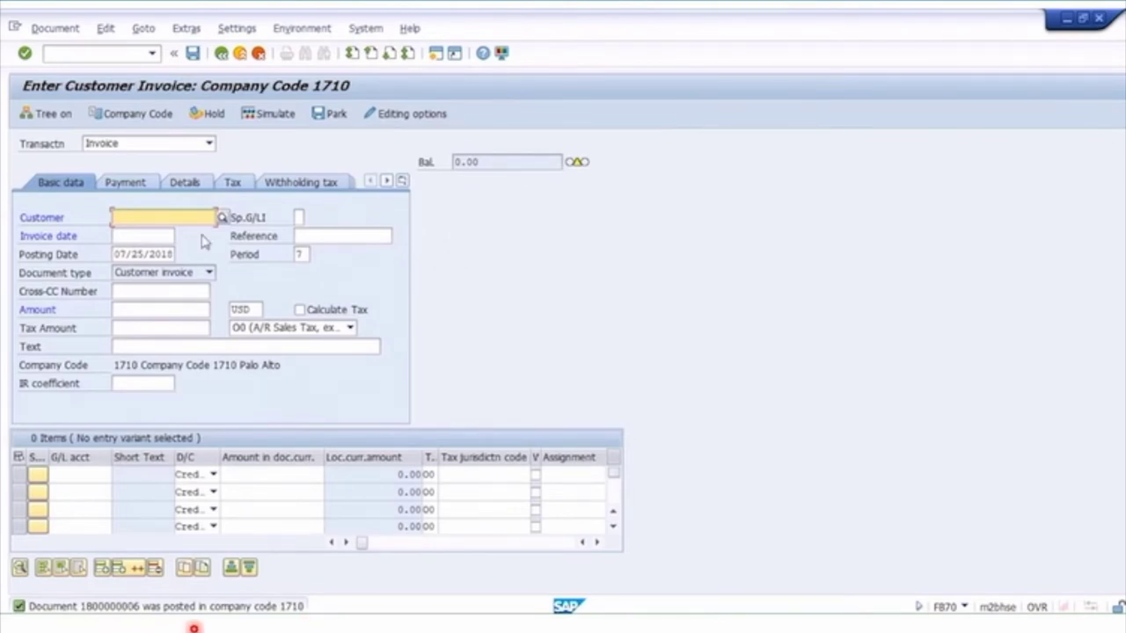
left_click(239, 55)
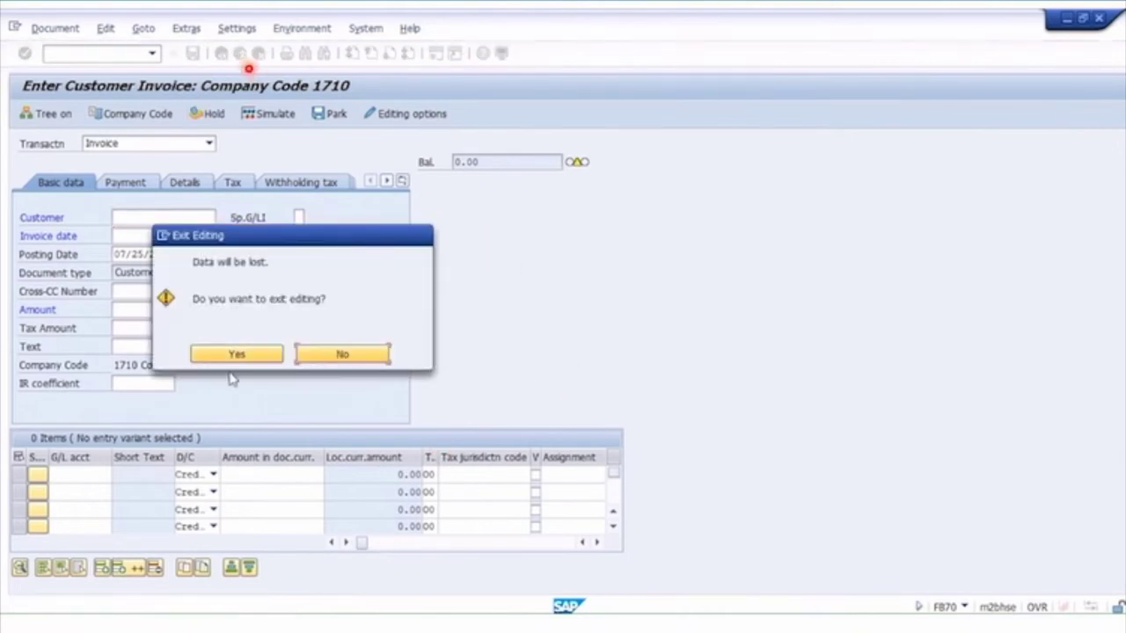
left_click(238, 356)
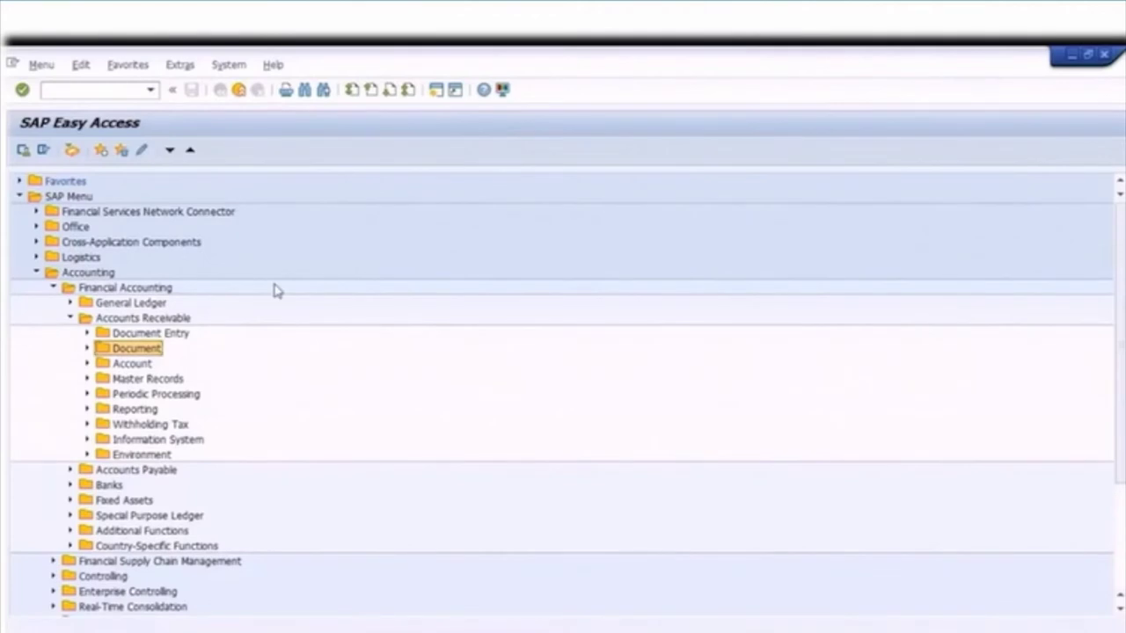
Examine the Accounts Receivable document transactions, including FB02 Change and FB03 Display.
left_click(152, 336)
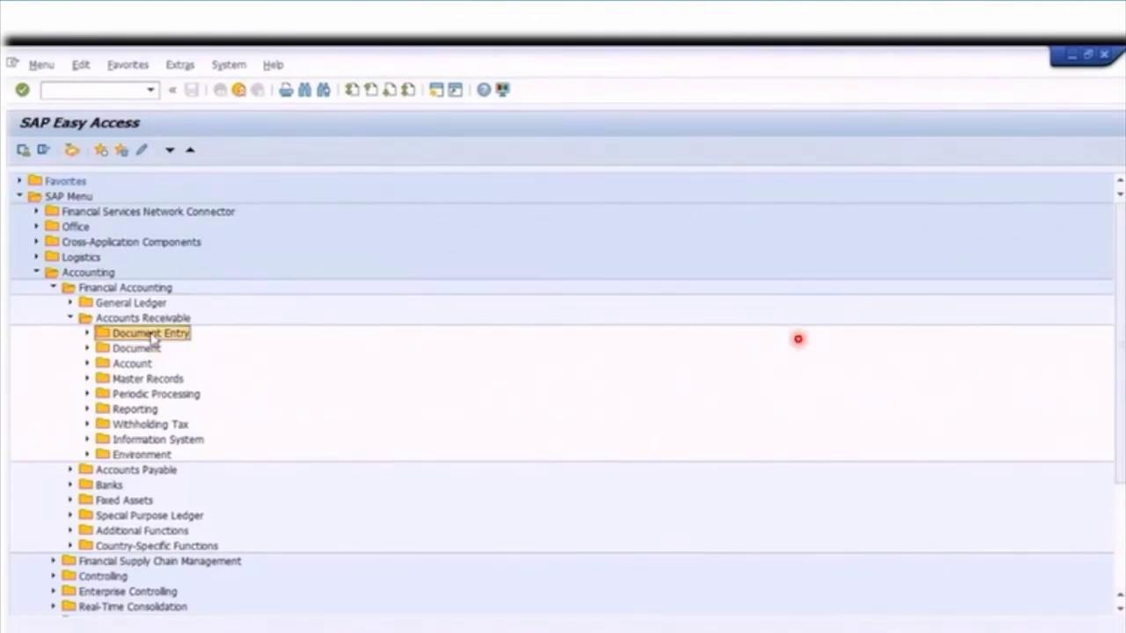
left_click(134, 350)
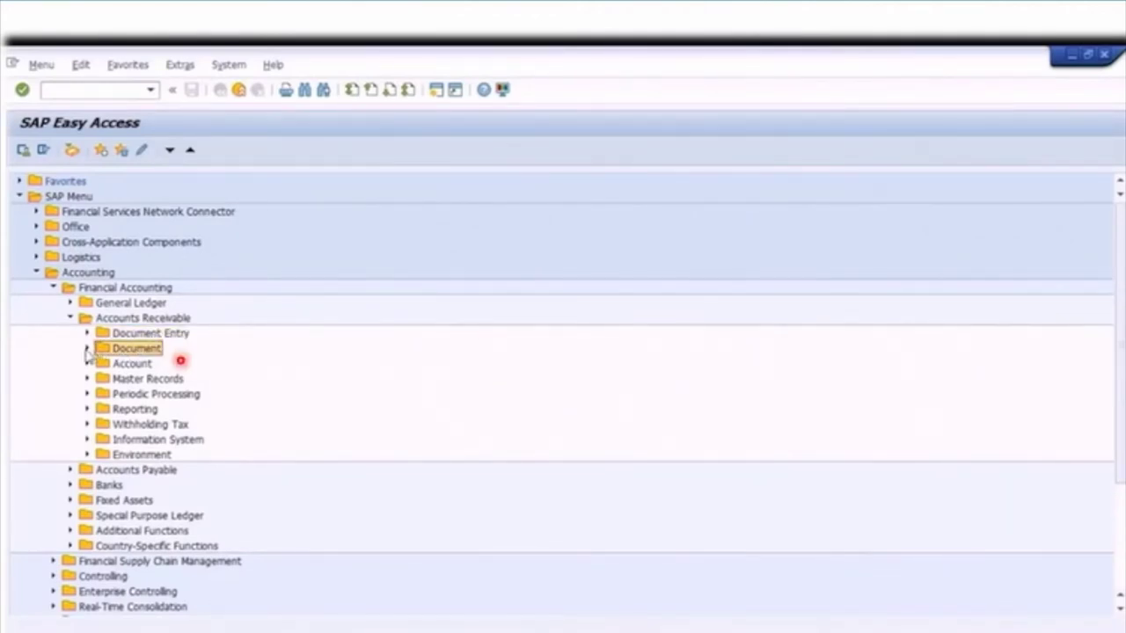
left_click(87, 349)
left_click(143, 365)
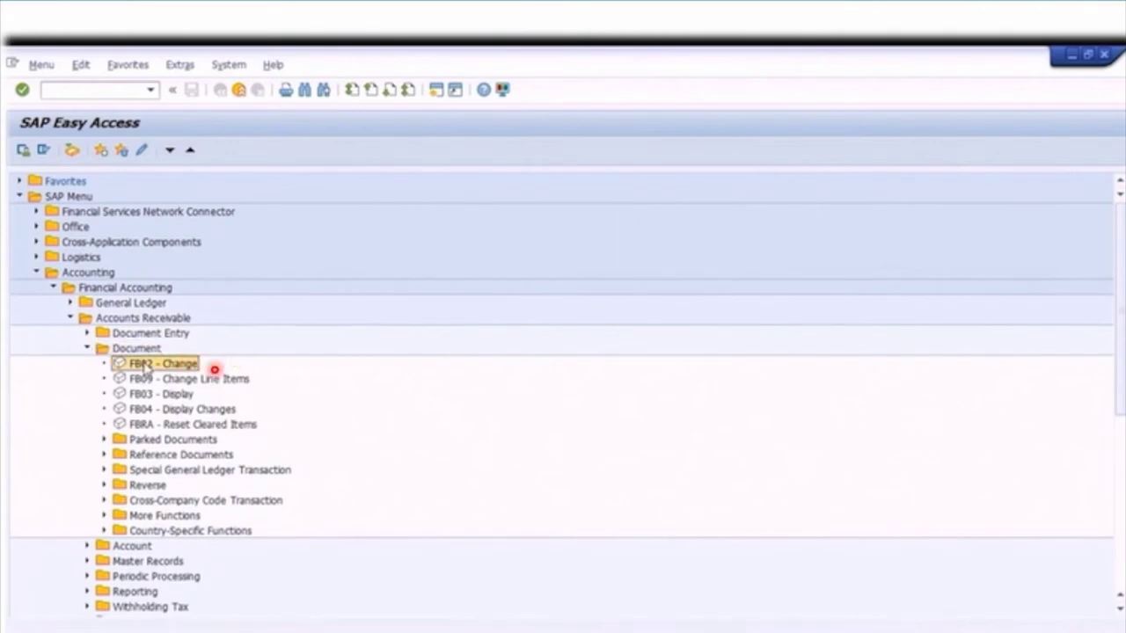
left_click(145, 395)
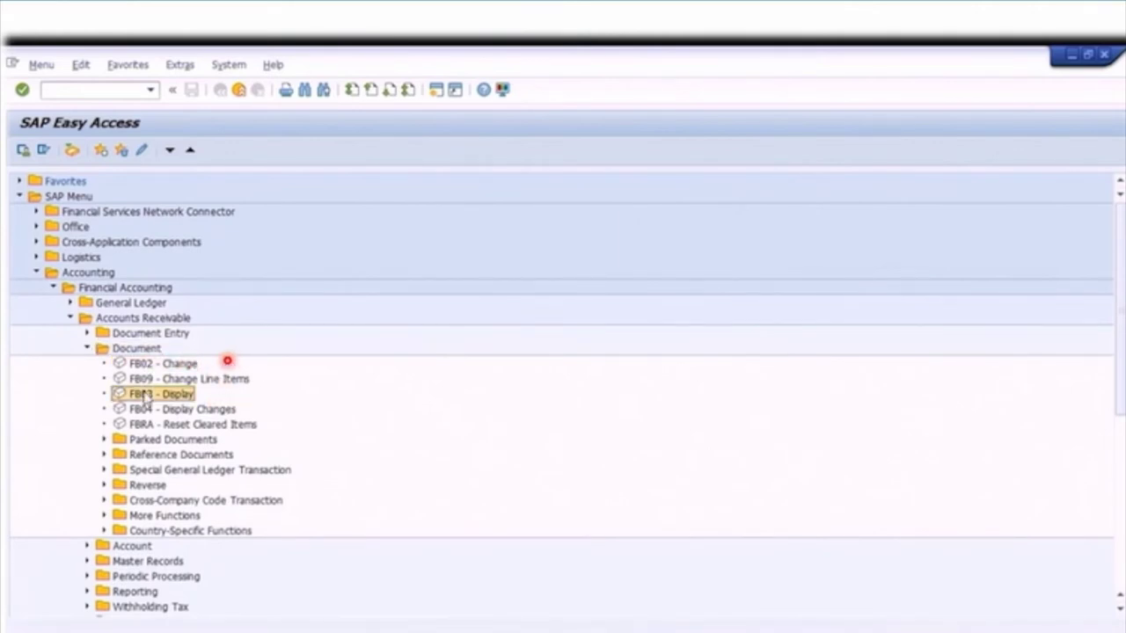
left_click(87, 348)
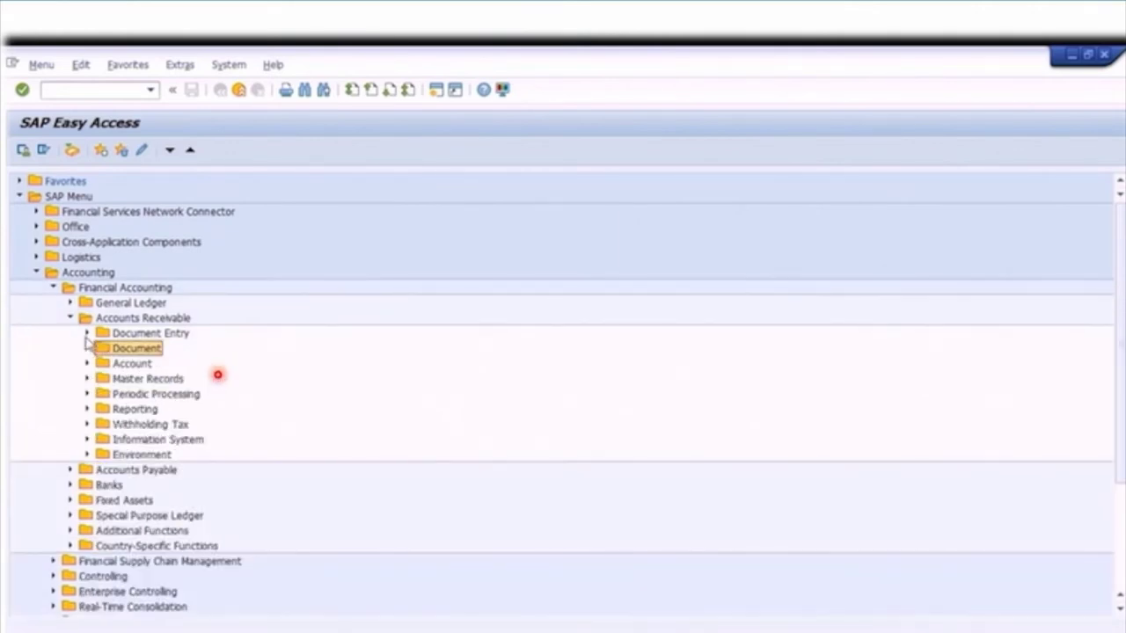
Start a new FB70 customer invoice from Accounts Receivable document entry and fill in the previously used customer number.
left_click(87, 334)
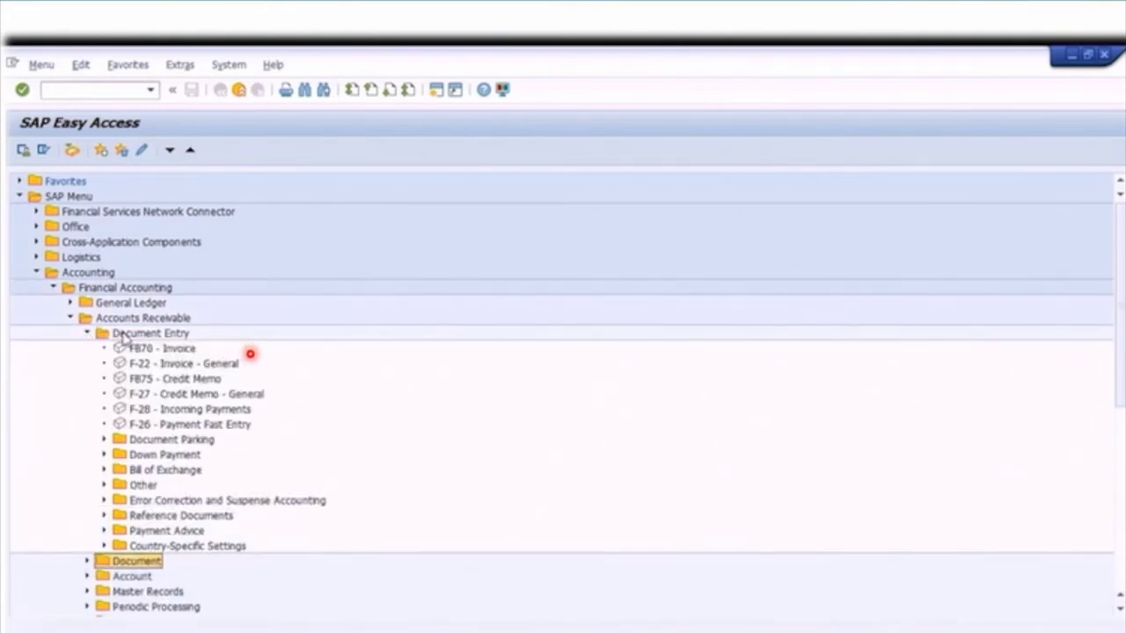
left_click(129, 336)
left_click(148, 349)
double_click(161, 350)
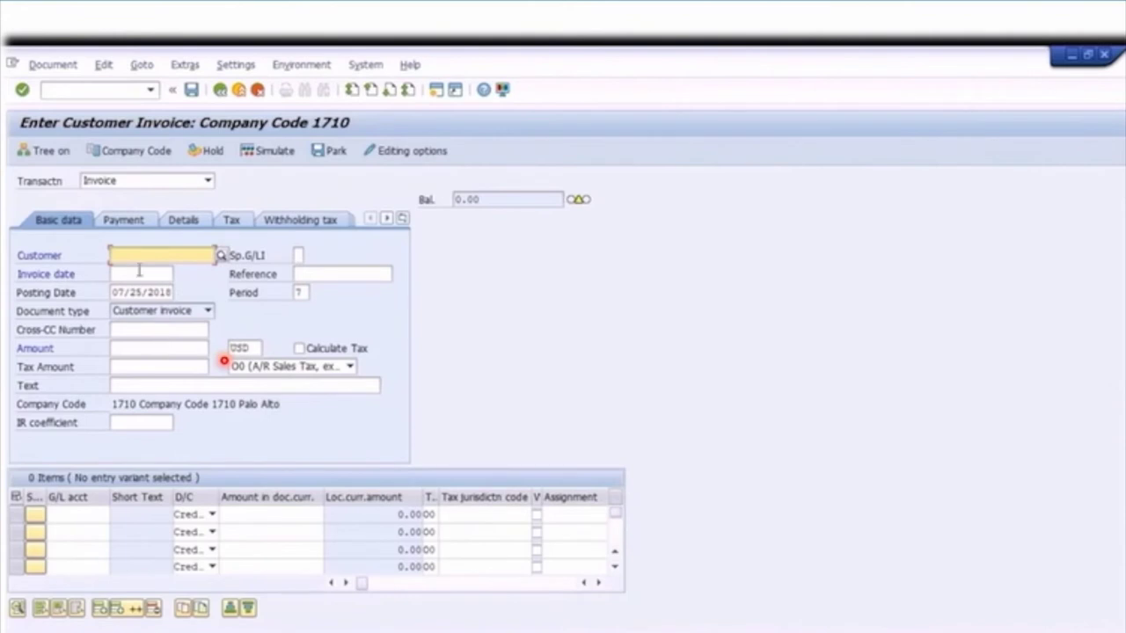
left_click(130, 253)
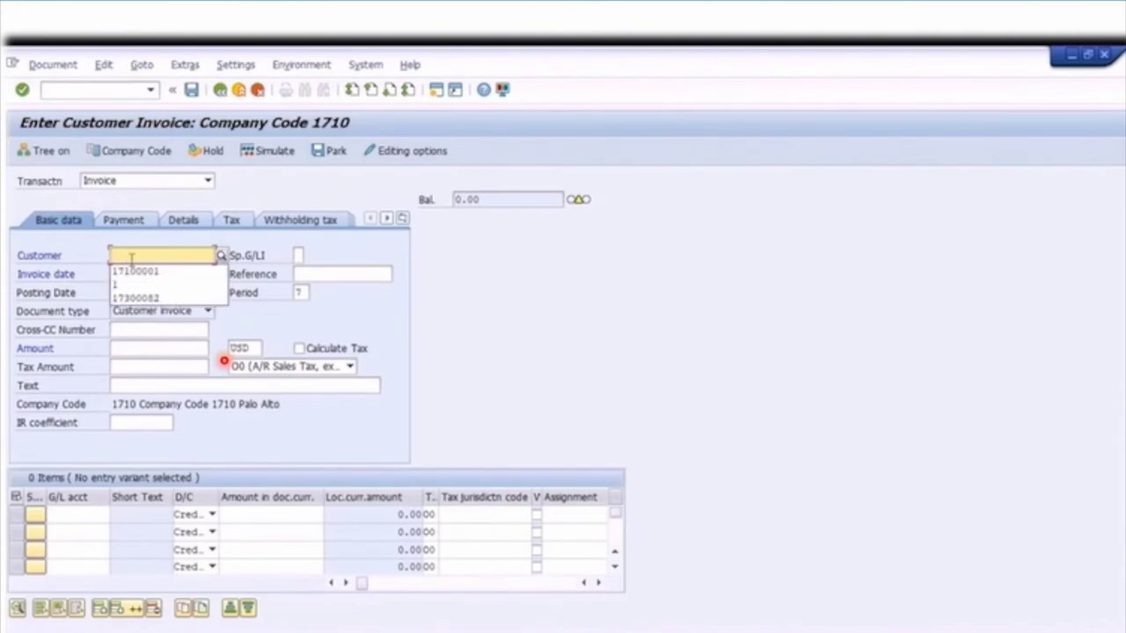
left_click(132, 269)
Set the invoice date to 07/16/2018 and the reference to "manual invoice 4".
left_click(131, 275)
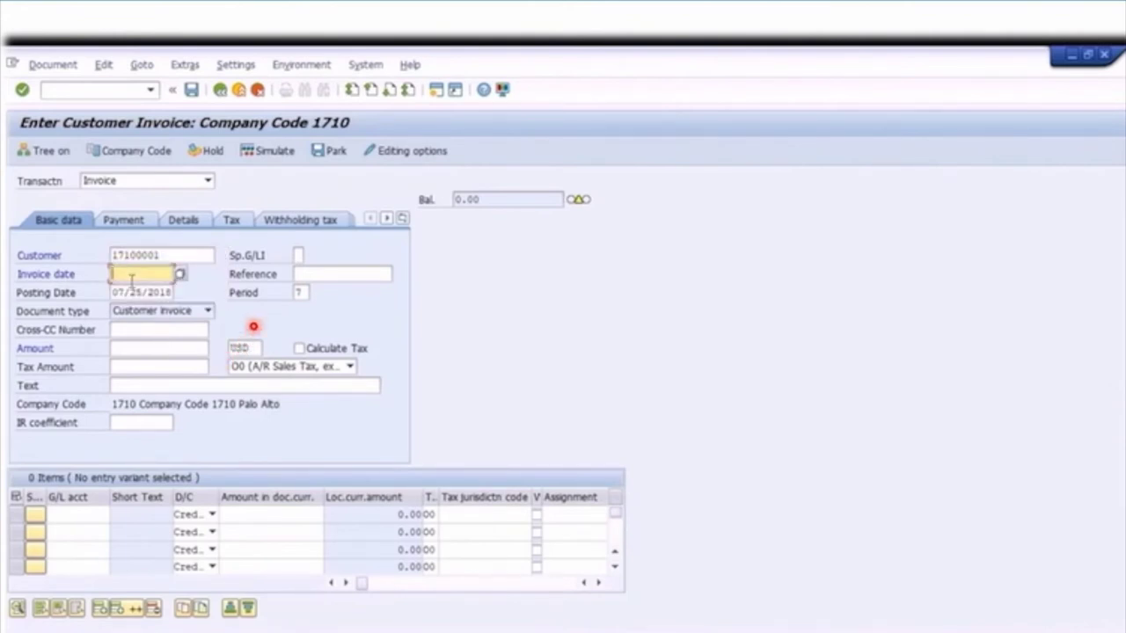
left_click(141, 288)
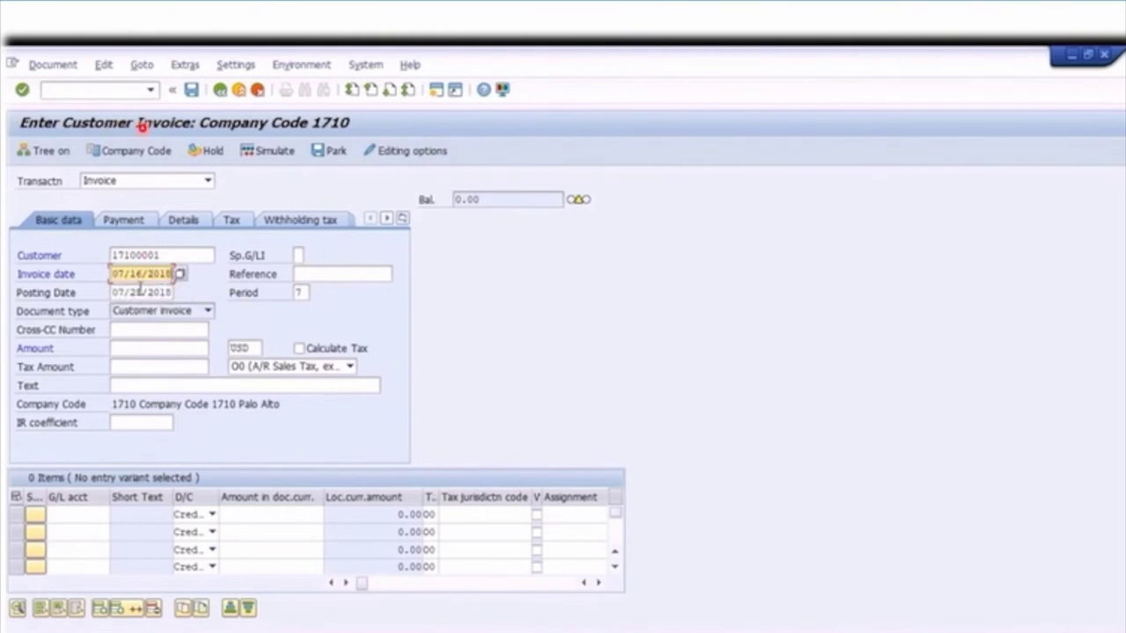
key("Tab")
left_click(303, 276)
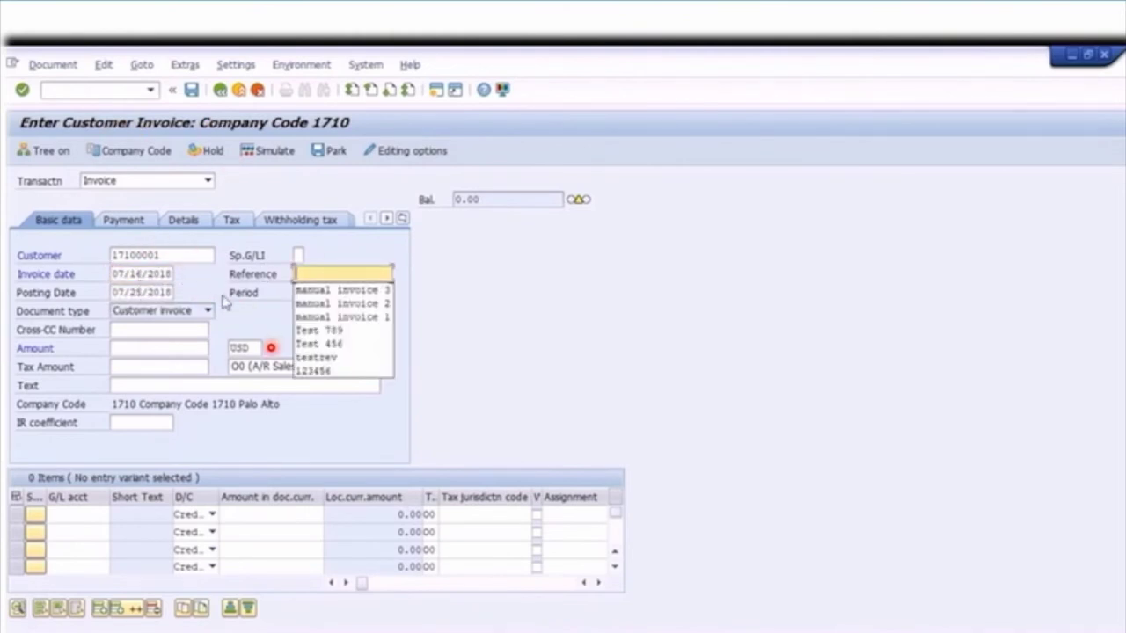
left_click(312, 290)
key("BackSpace")
type("4")
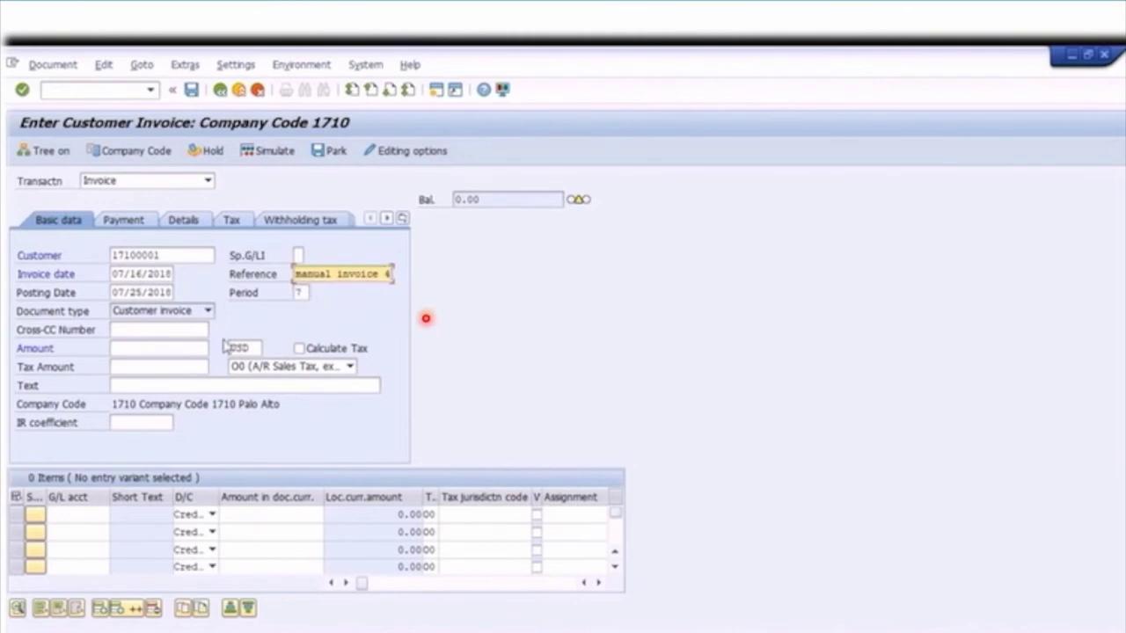
Choose tax code O0 (A/R Sales Tax, exempt) with tax calculation enabled, and set the invoice amount to 350 USD.
left_click(173, 347)
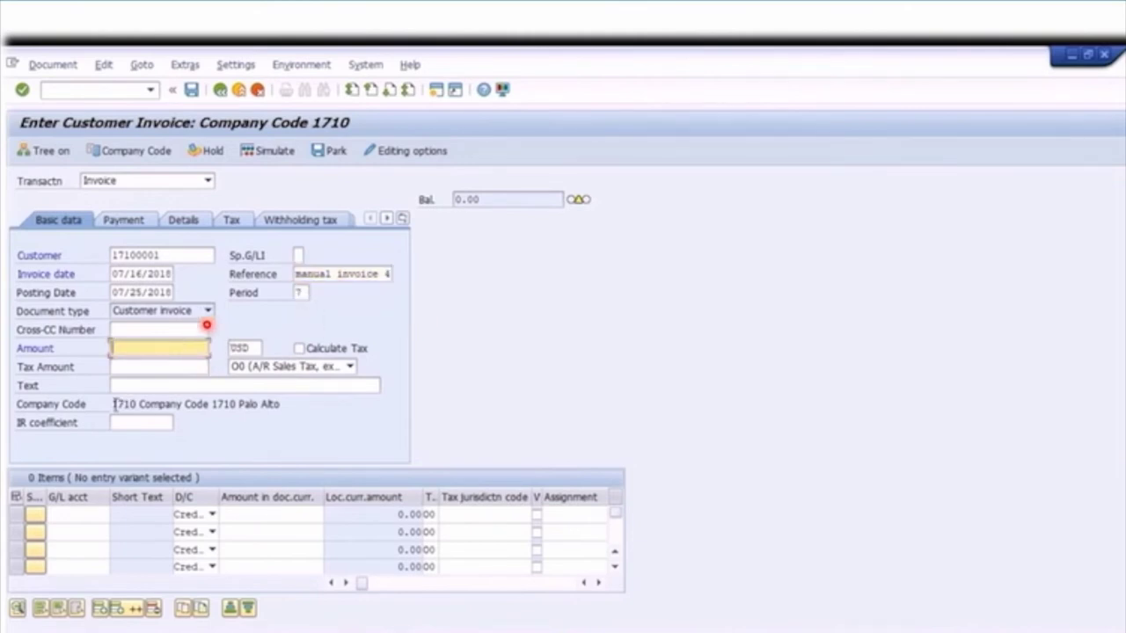
left_click(245, 367)
left_click(264, 382)
left_click(299, 349)
key("Return")
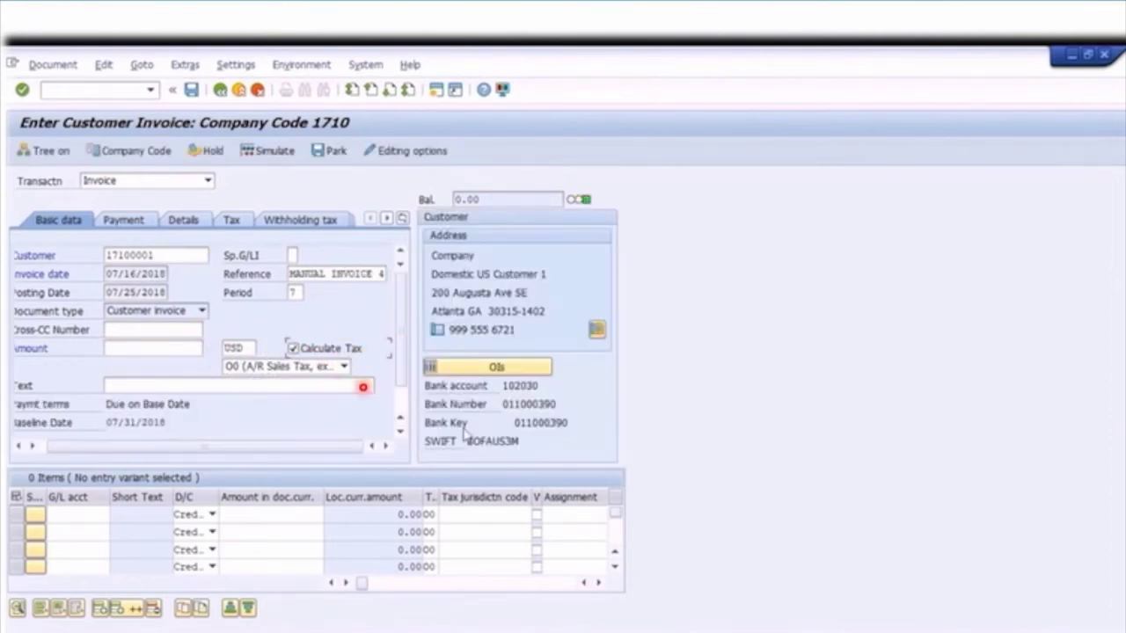
left_click(139, 352)
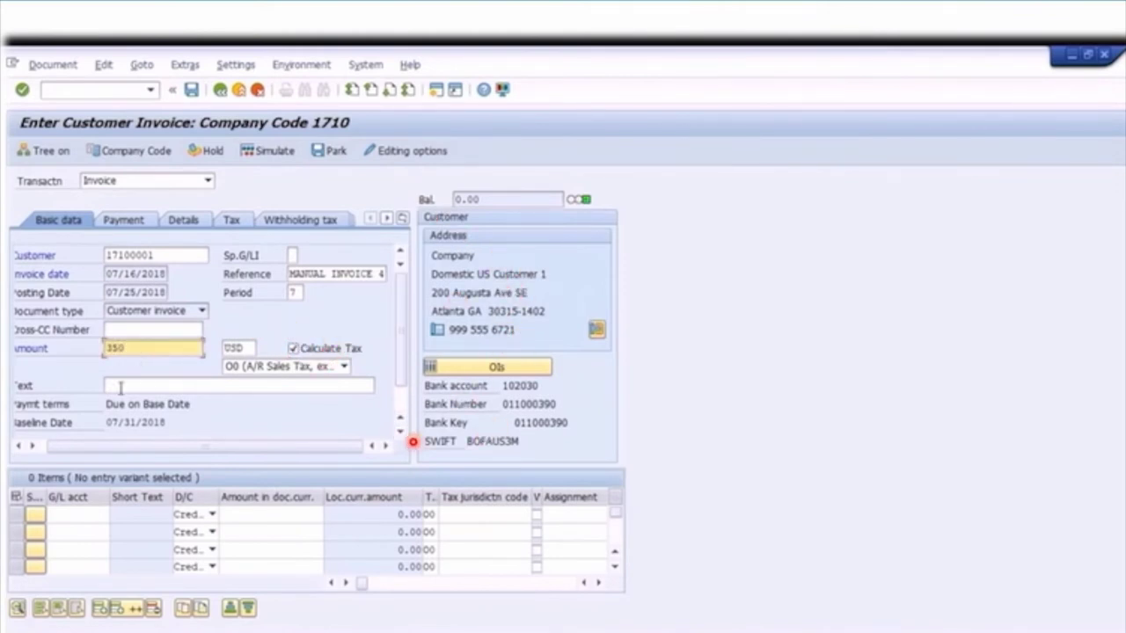
Enter "test manual invoice for AR" as the invoice text.
left_click(131, 384)
type("te")
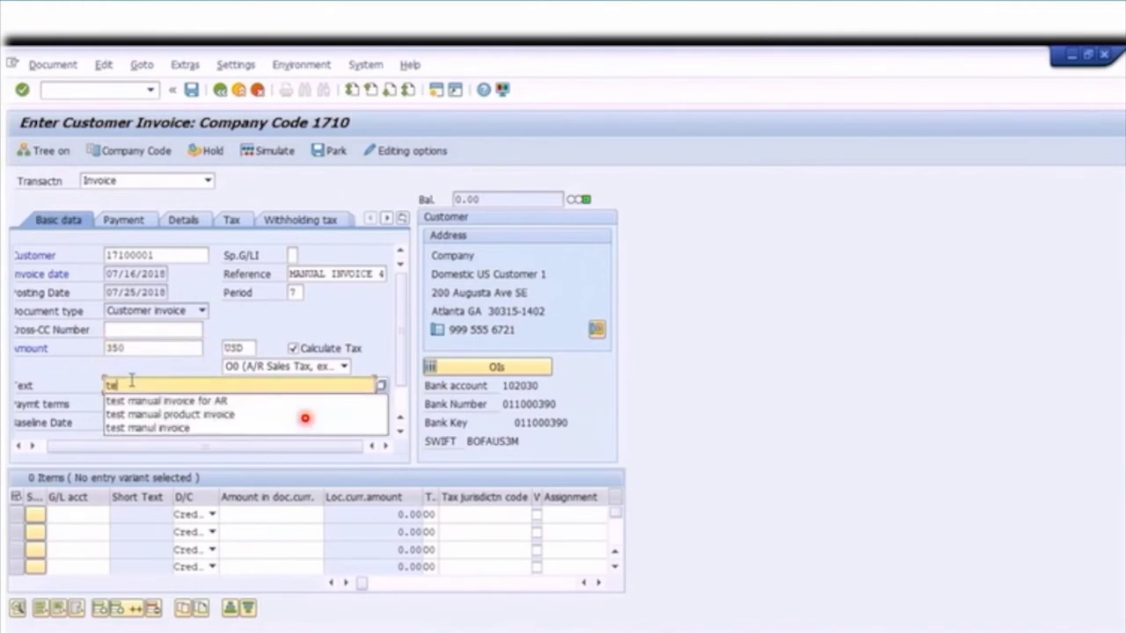
type("st manual invoice")
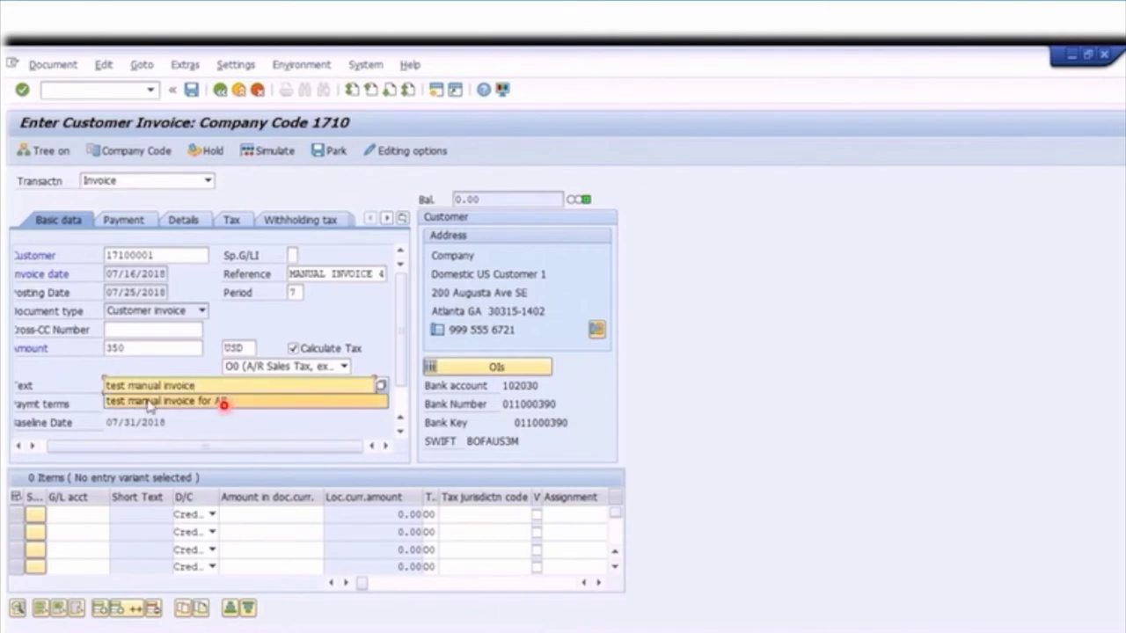
left_click(150, 404)
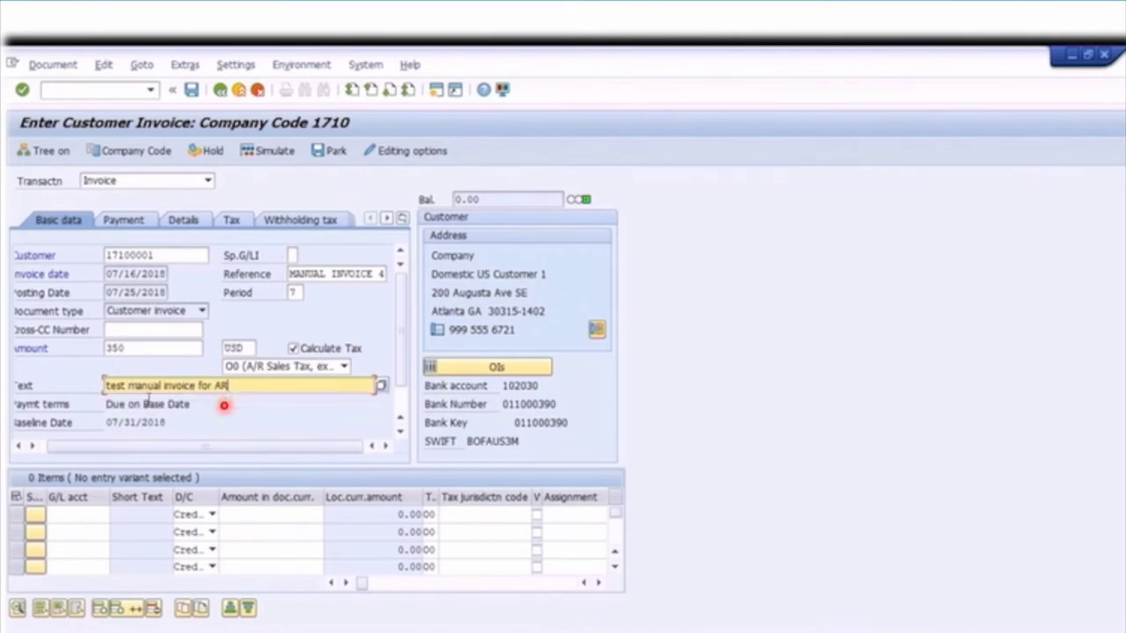
Add a credit line item for G/L account 41000000 with amount 350 and tax jurisdiction code CA00000000.
left_click(75, 515)
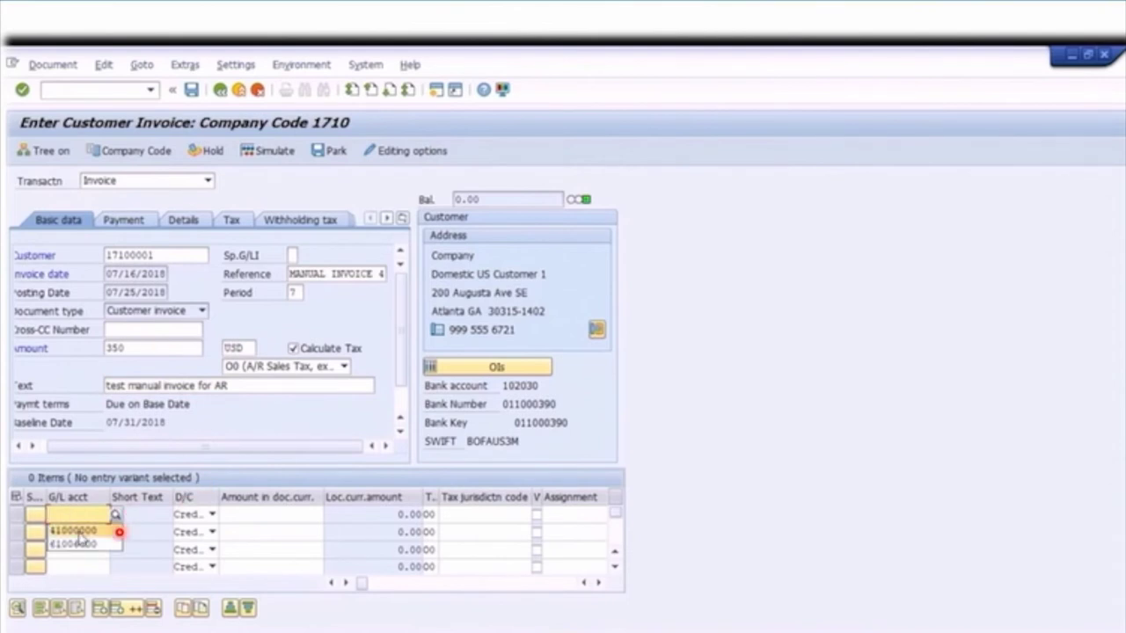
left_click(74, 530)
key("Tab")
key("Tab")
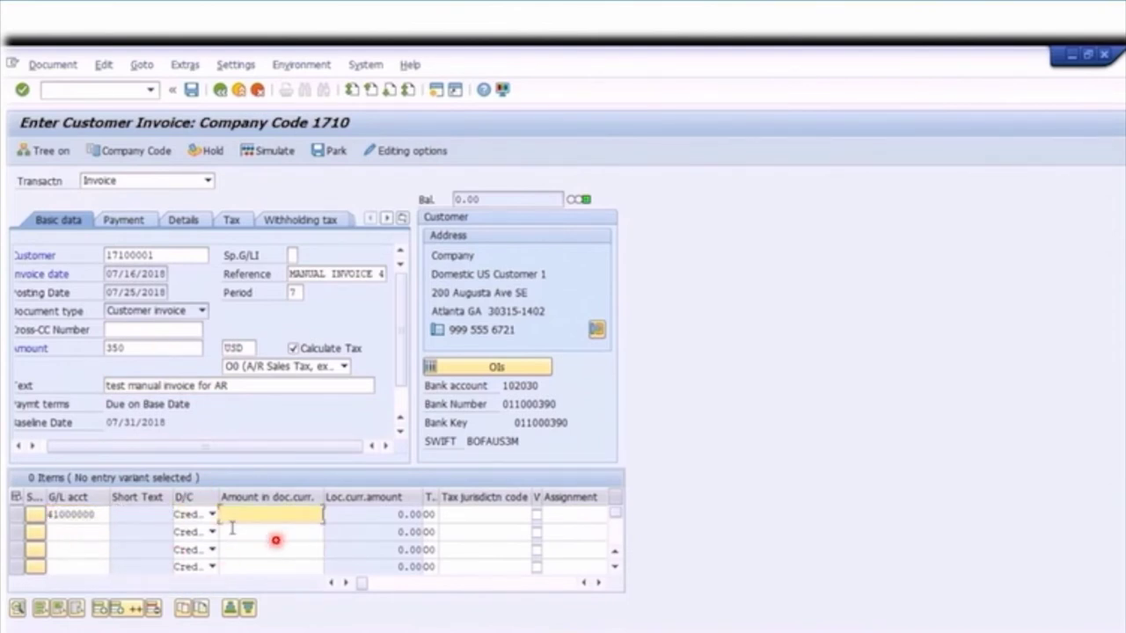
type("350")
key("Tab")
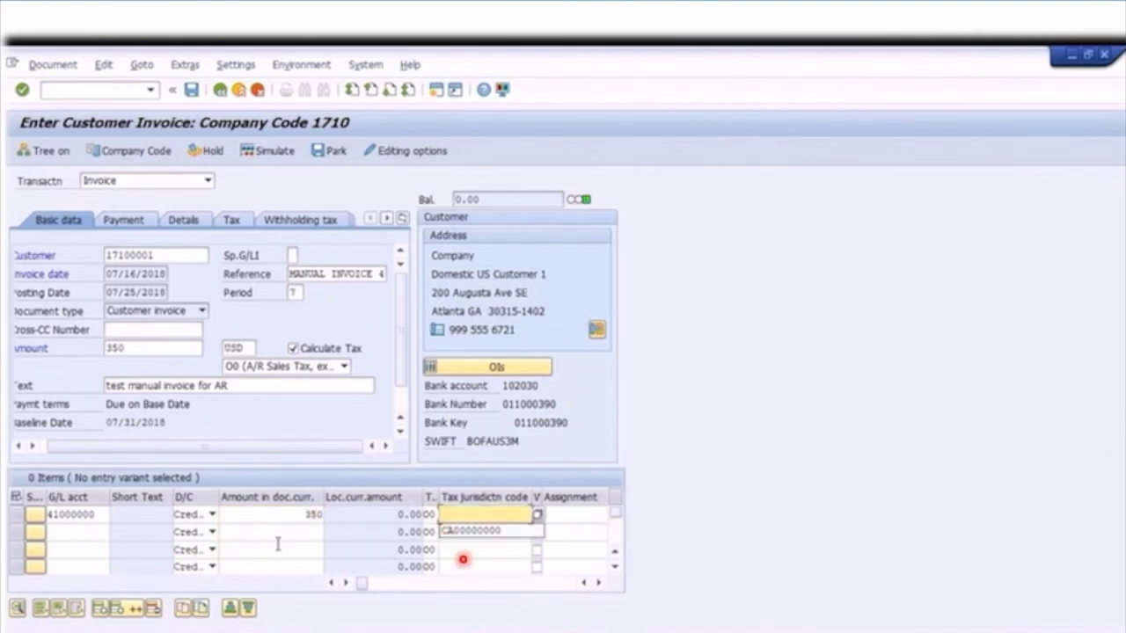
left_click(483, 531)
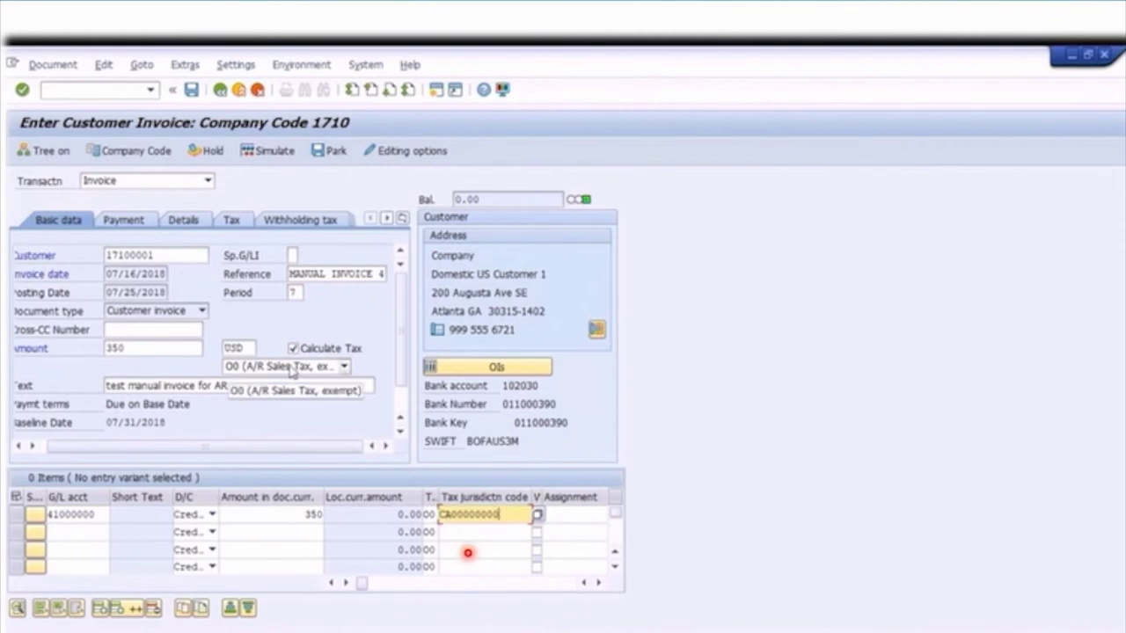
key("Return")
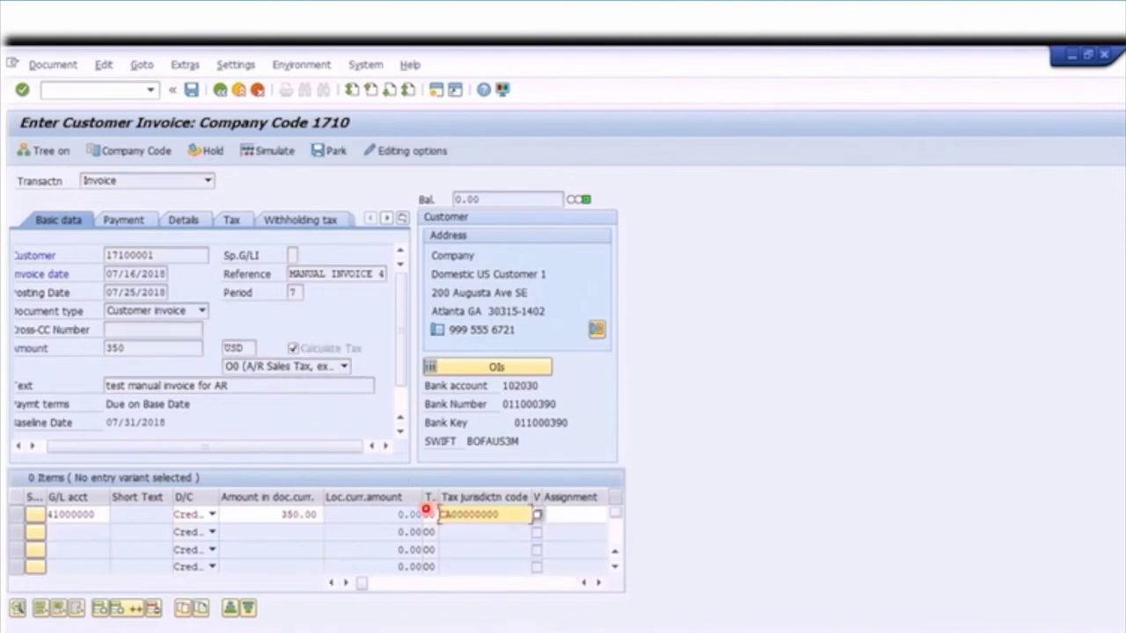
Assign profit center YB110 in the revenue line item's profitability segment and return to the invoice entry.
left_click(100, 516)
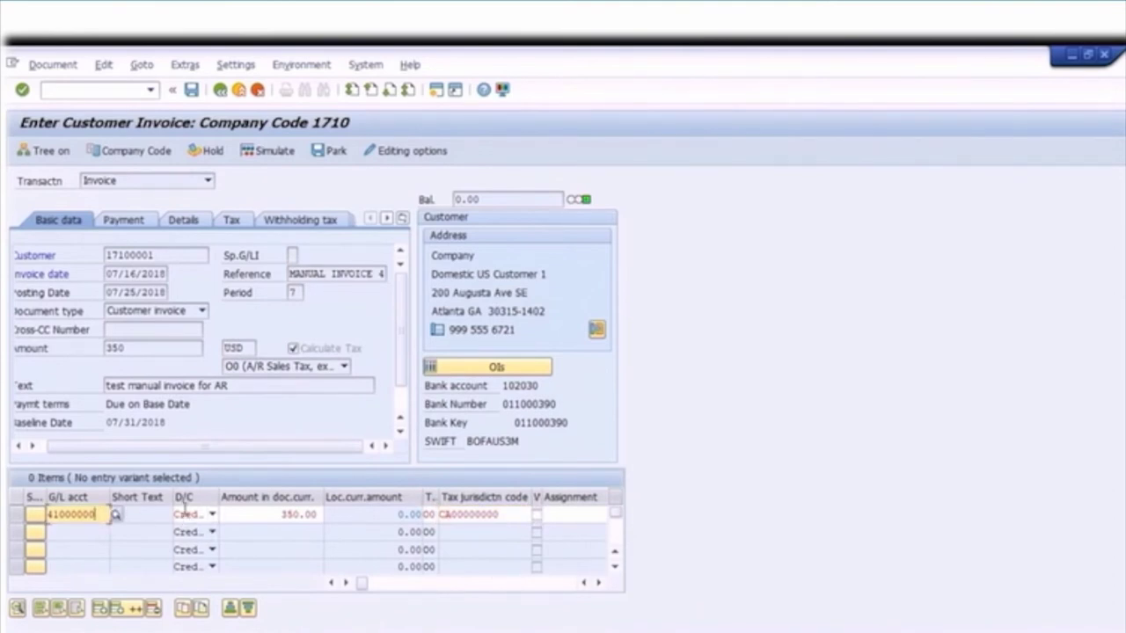
double_click(286, 516)
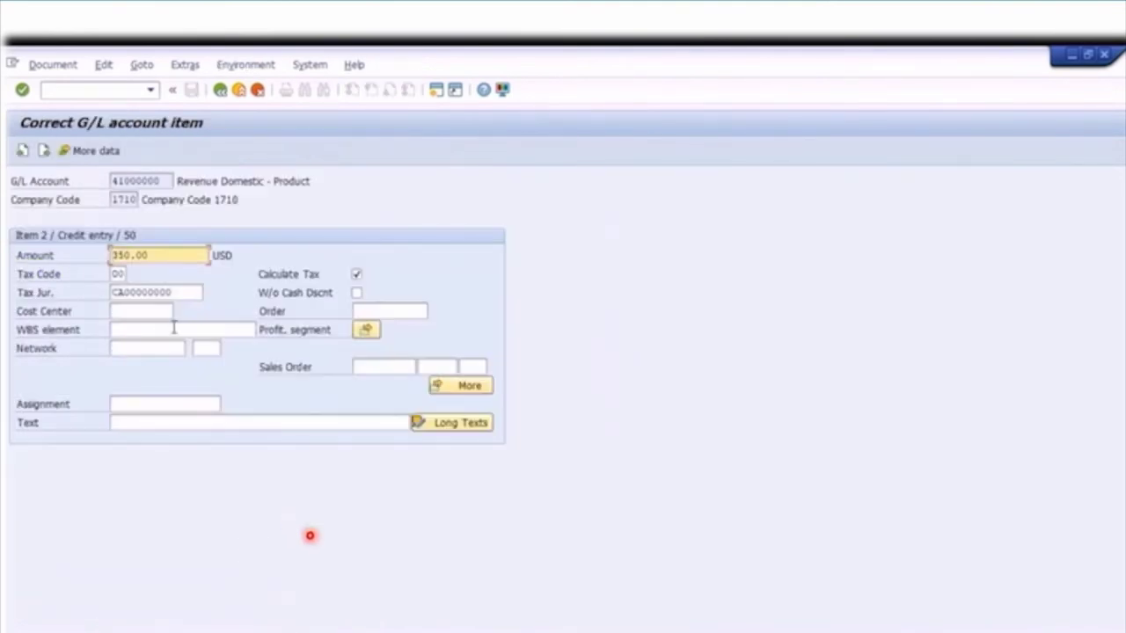
left_click(365, 331)
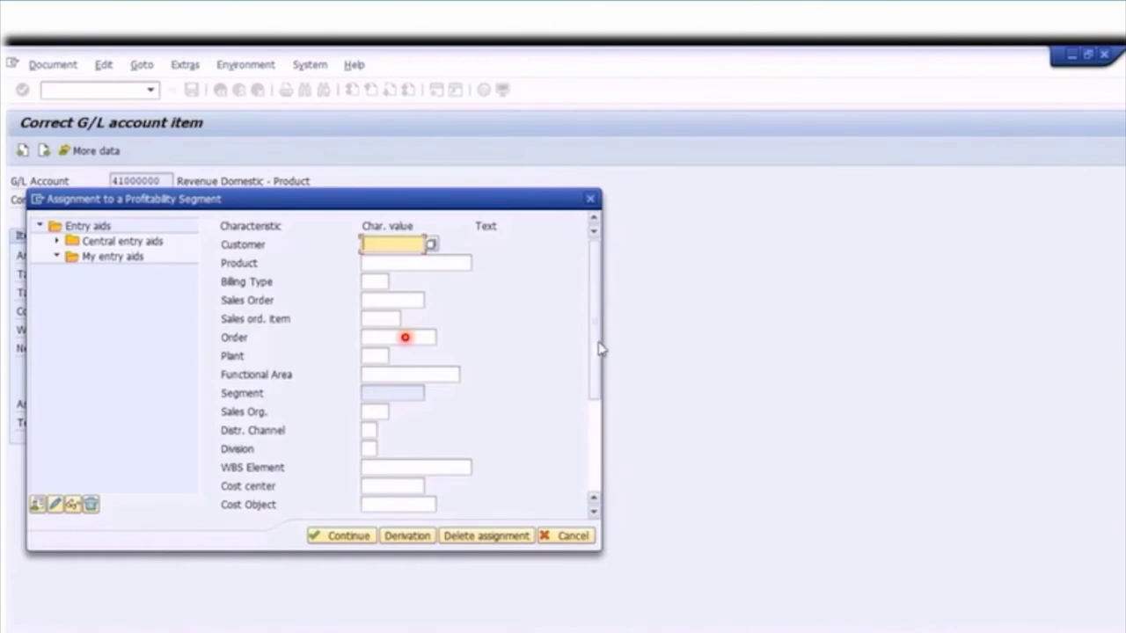
left_click_drag(595, 334, 606, 422)
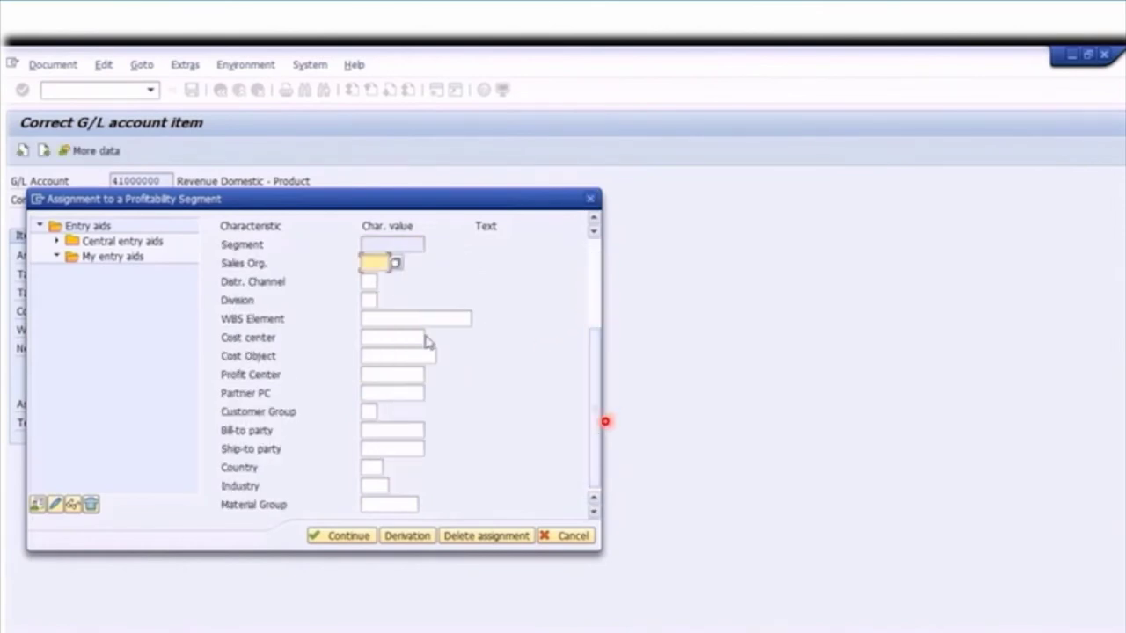
left_click(389, 374)
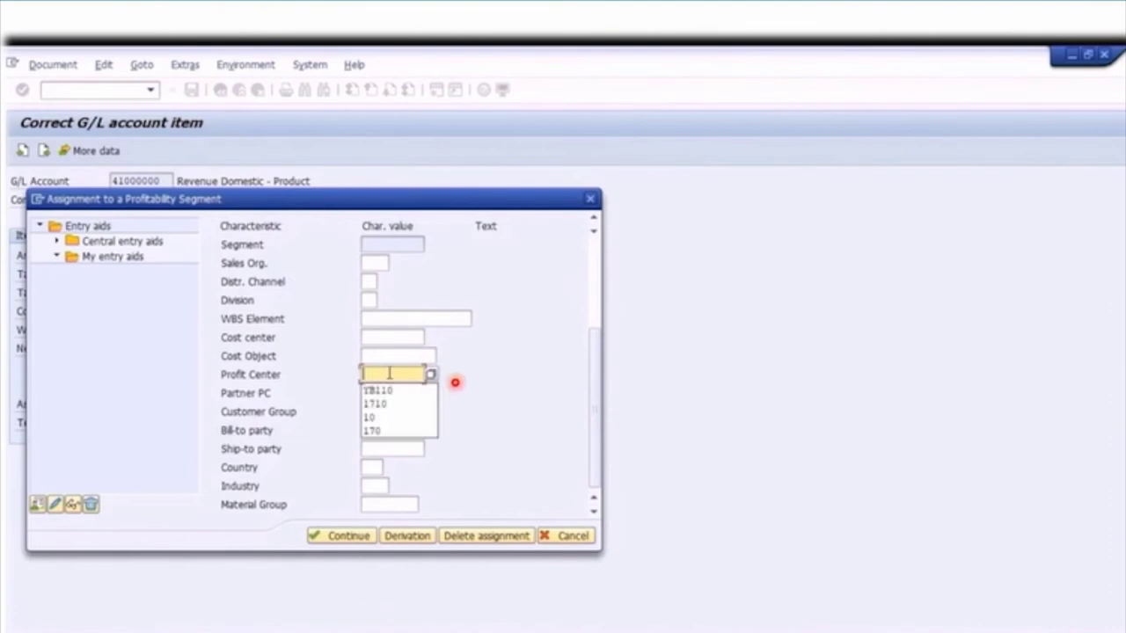
left_click(379, 390)
key("Return")
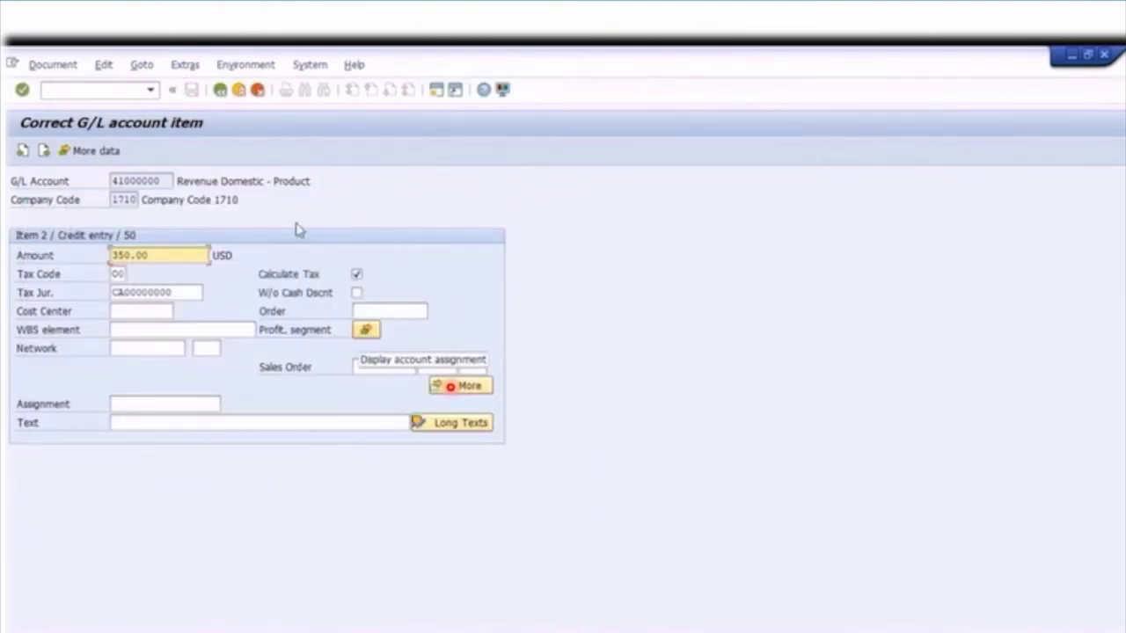
left_click(220, 90)
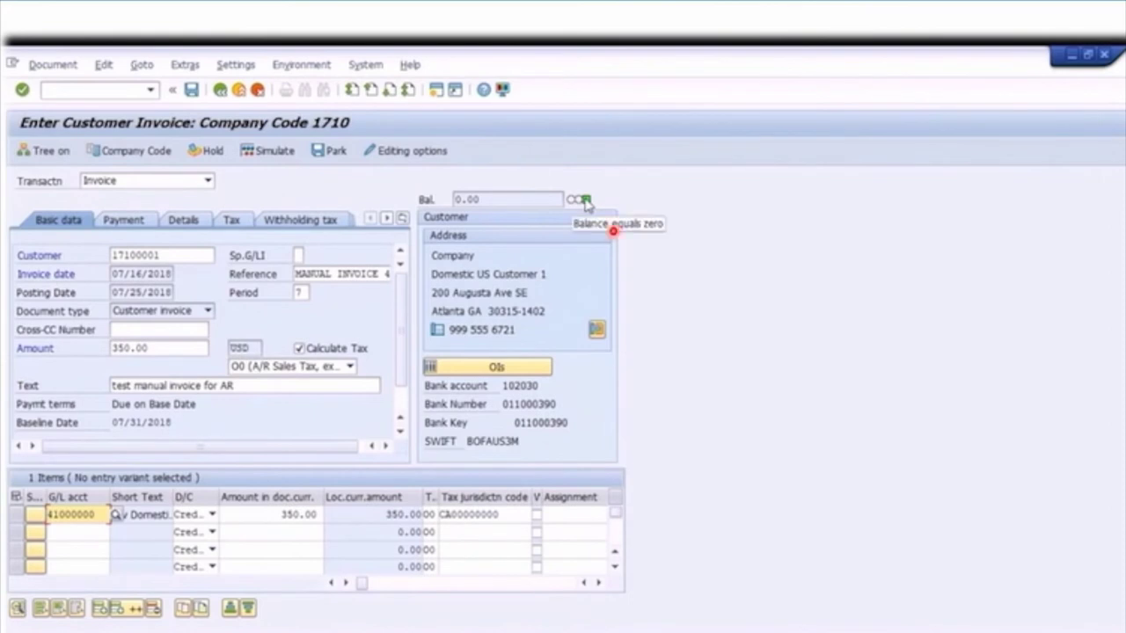
Check the invoice balance, post the customer invoice and display the posted document.
left_click(504, 202)
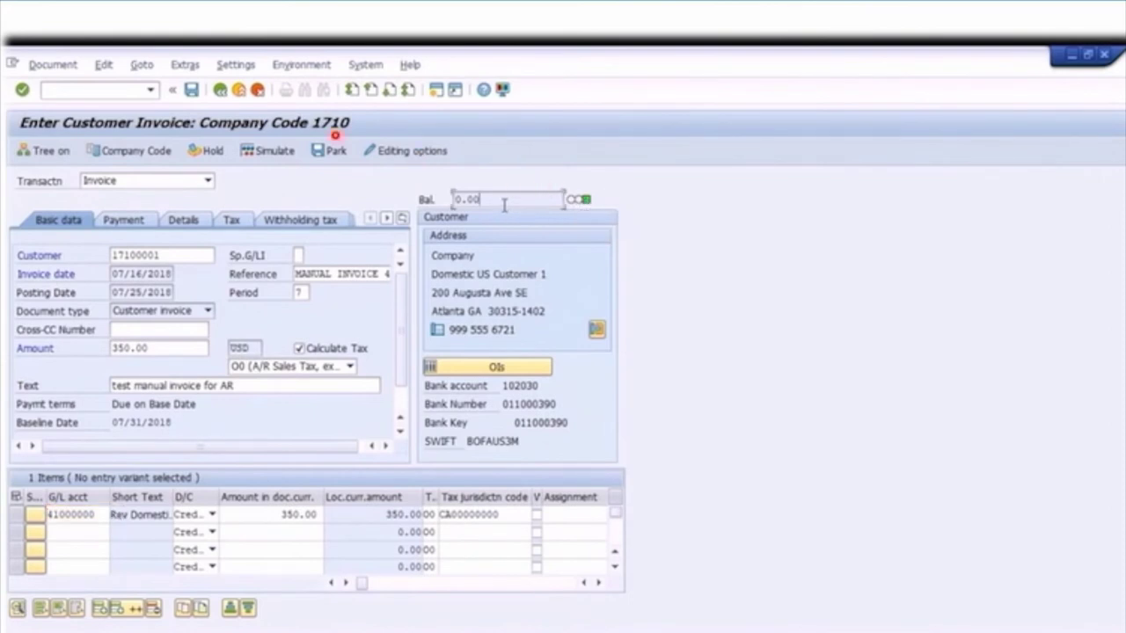
left_click(192, 91)
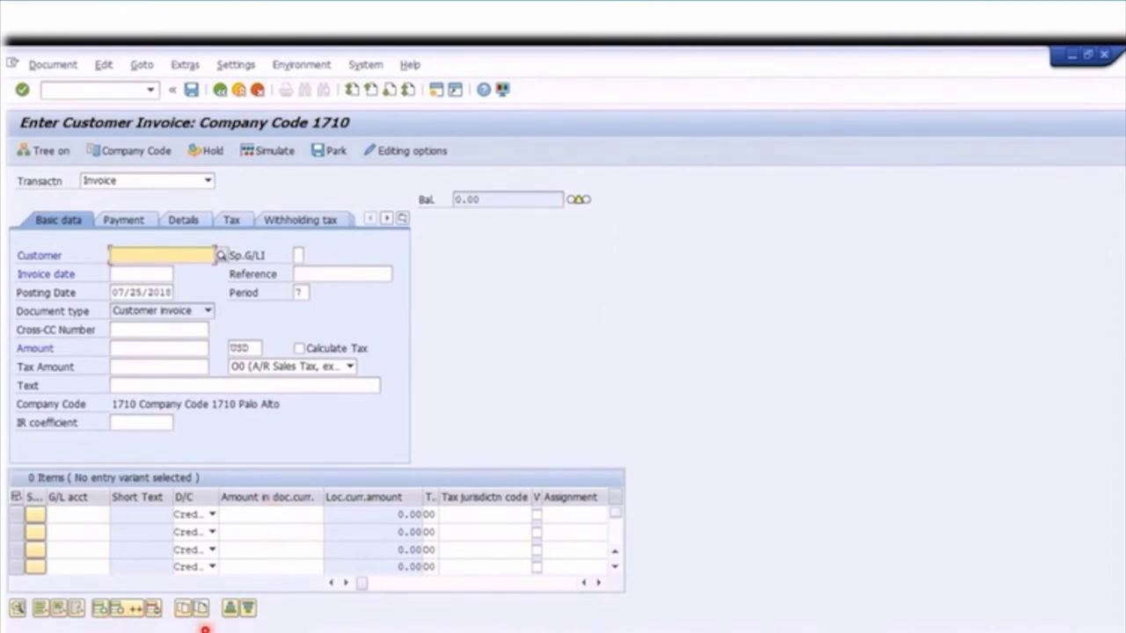
left_click(55, 65)
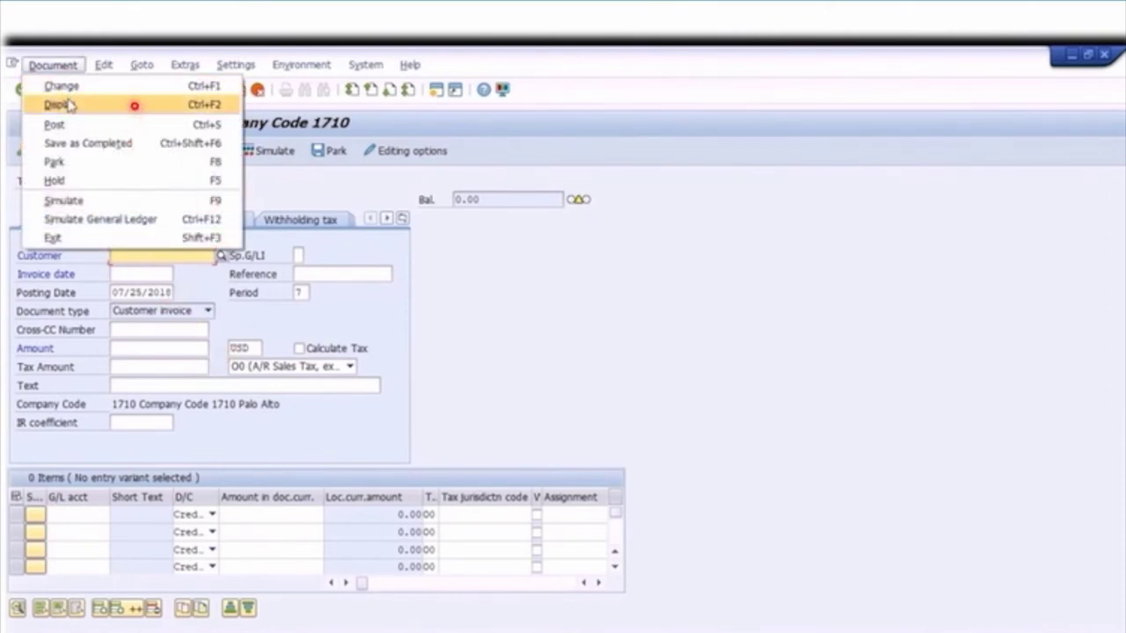
left_click(59, 104)
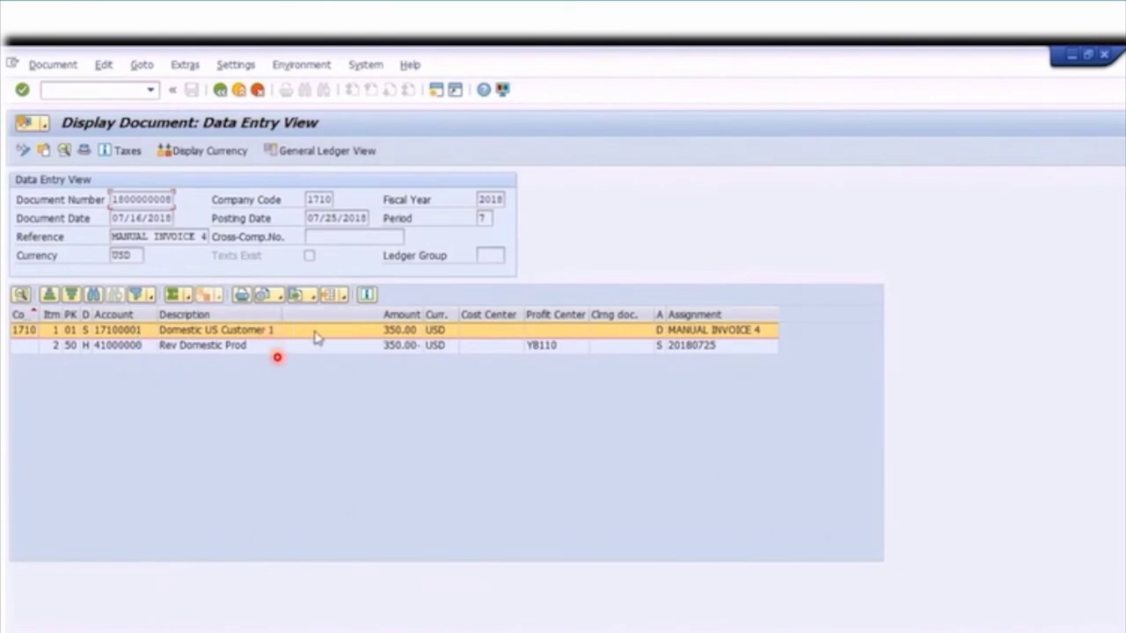
Examine the posted document's header for its creator, entry date, transaction code and time of entry.
left_click(84, 152)
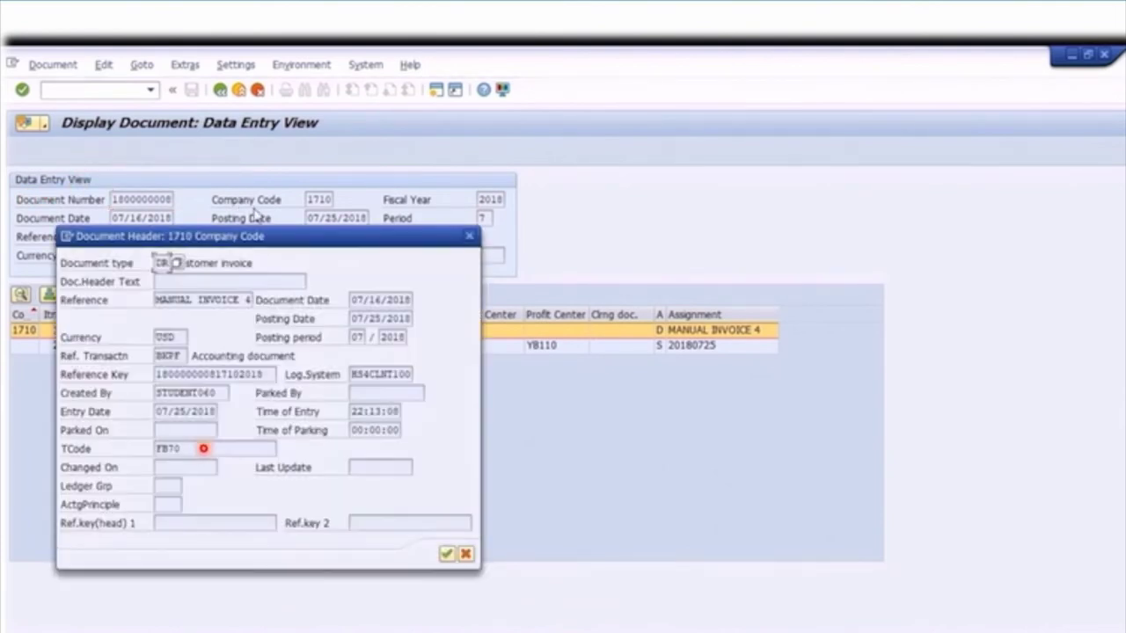
left_click_drag(288, 238, 505, 164)
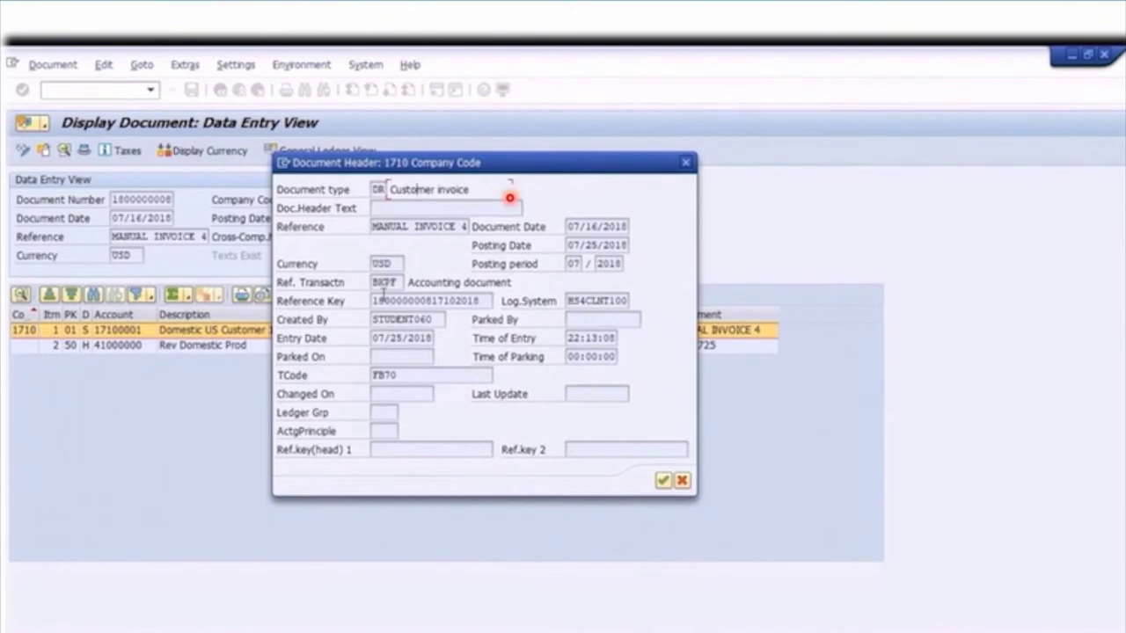
left_click_drag(445, 320, 372, 319)
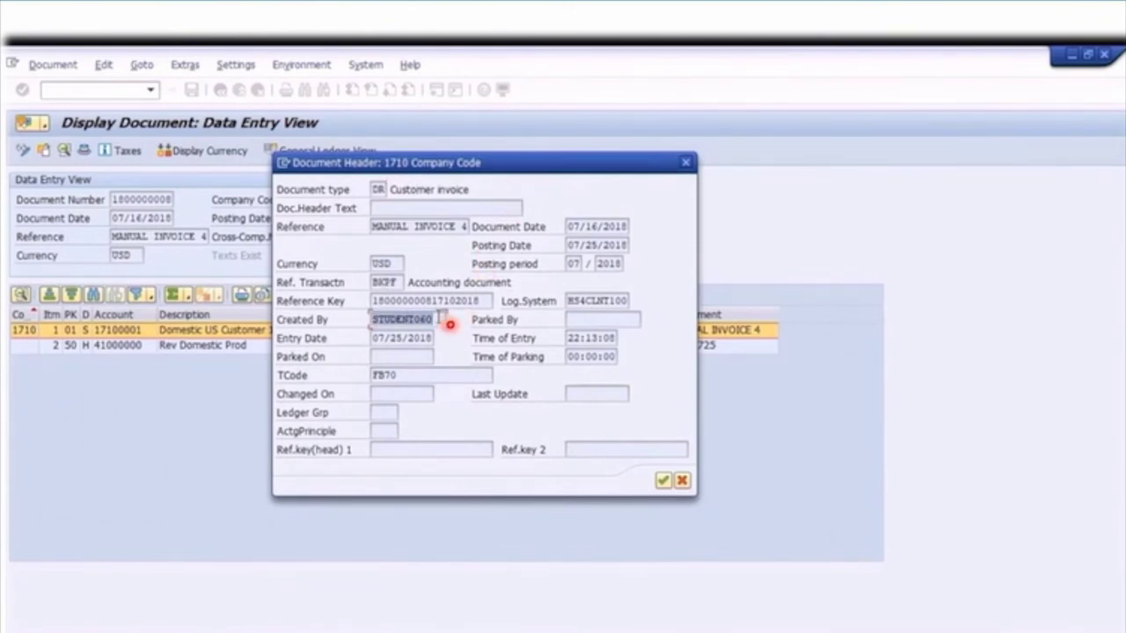
left_click(378, 343)
double_click(379, 342)
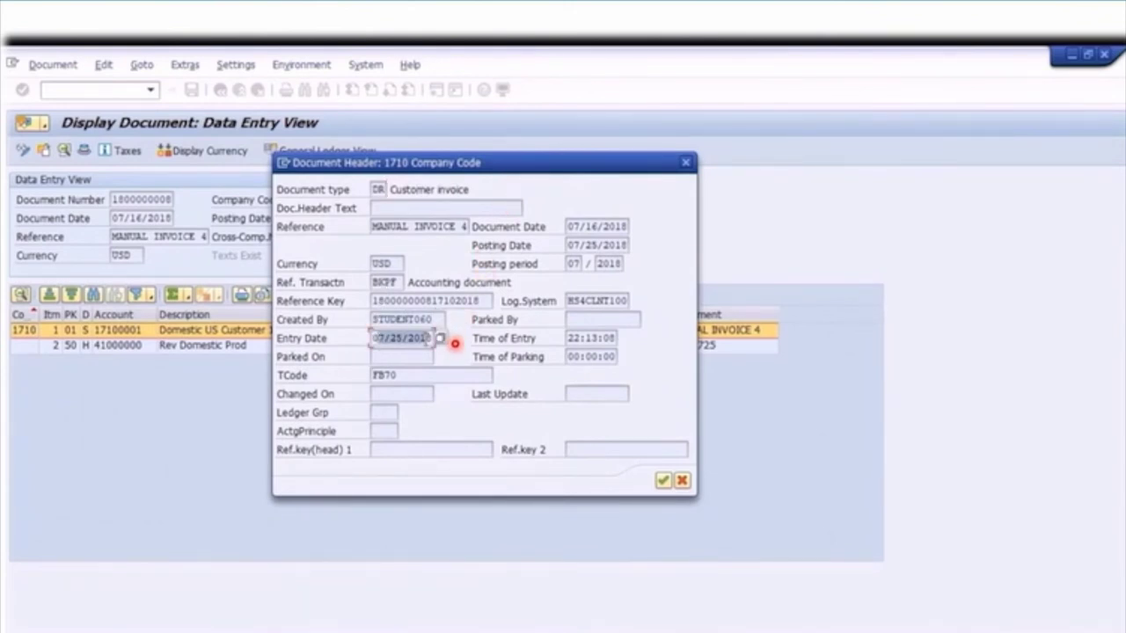
left_click(411, 377)
left_click_drag(411, 376, 372, 376)
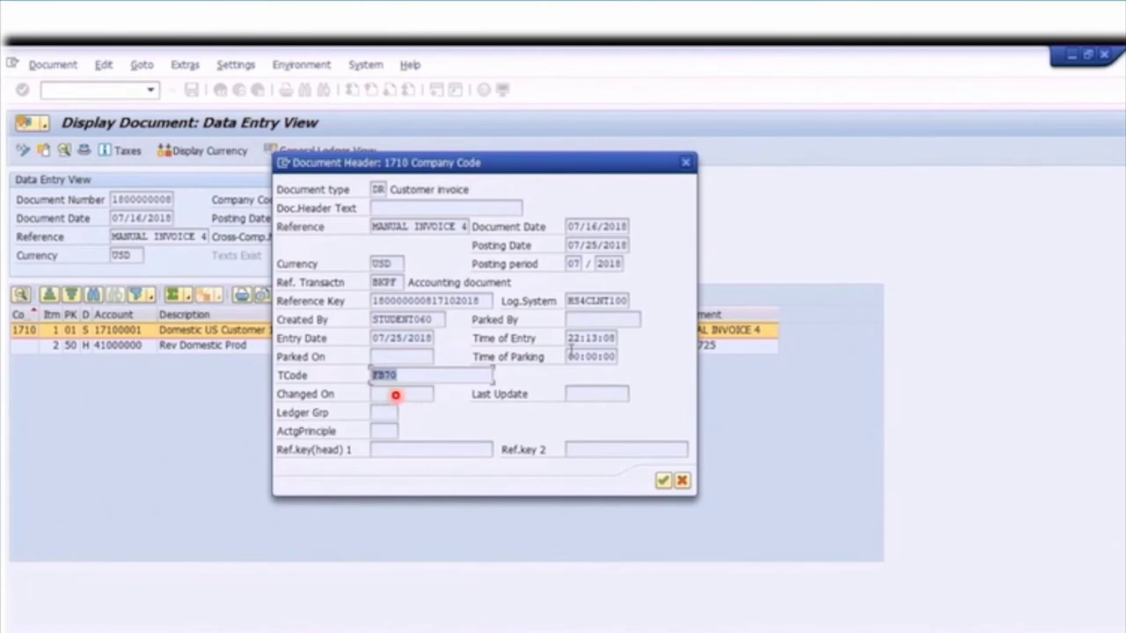
left_click_drag(568, 337, 616, 338)
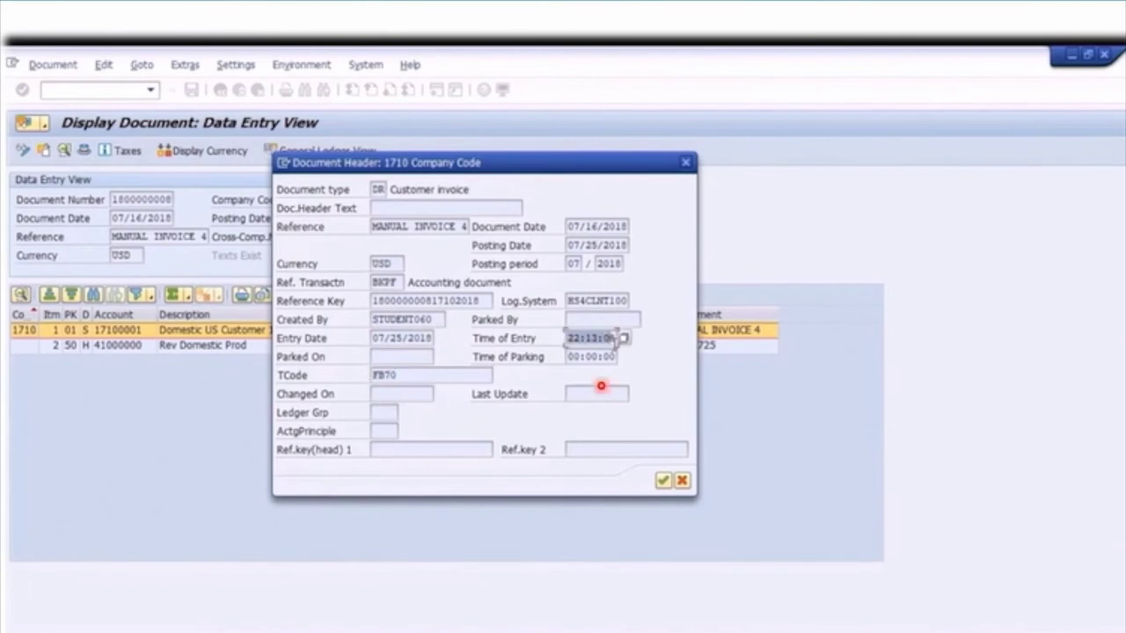
Close the document header and open the customer line item to review its amount and cash discount base.
left_click(663, 481)
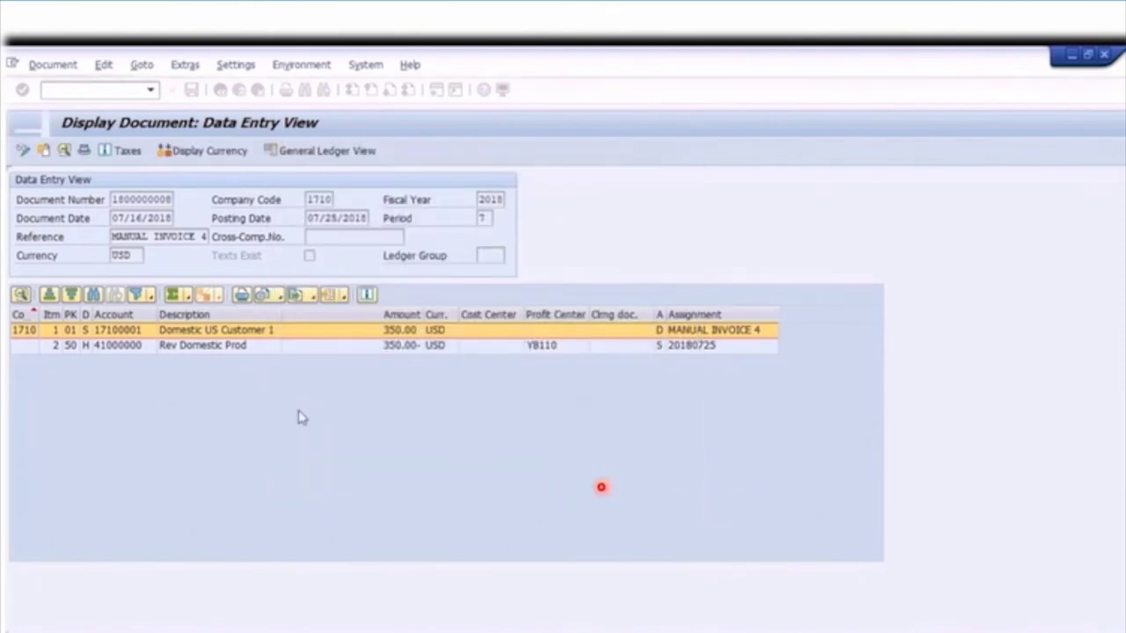
double_click(121, 332)
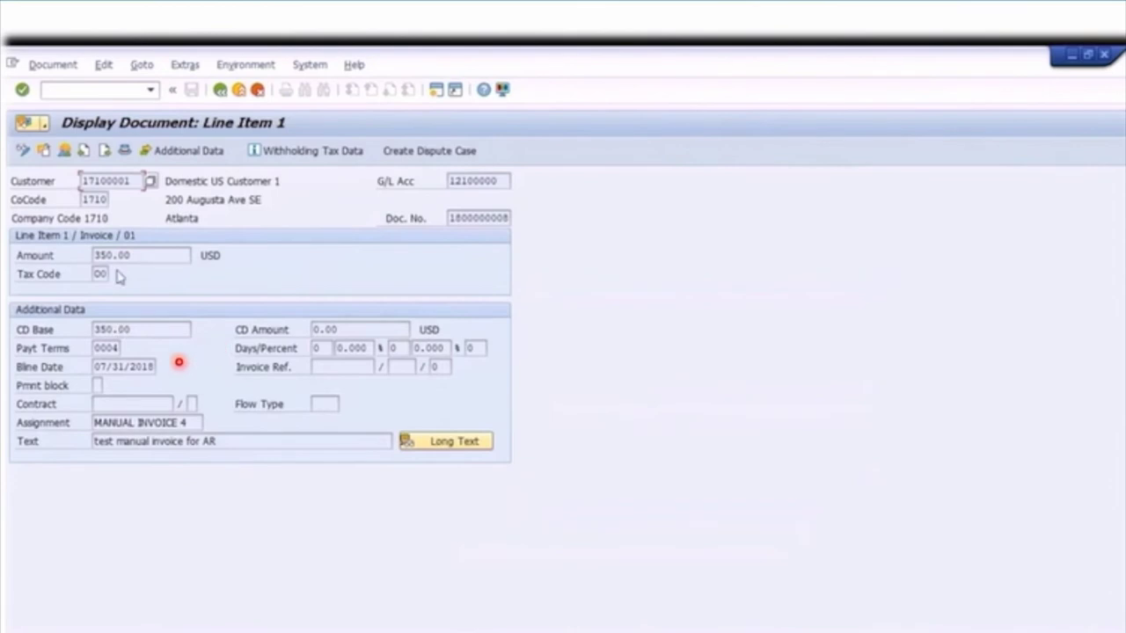
left_click(134, 254)
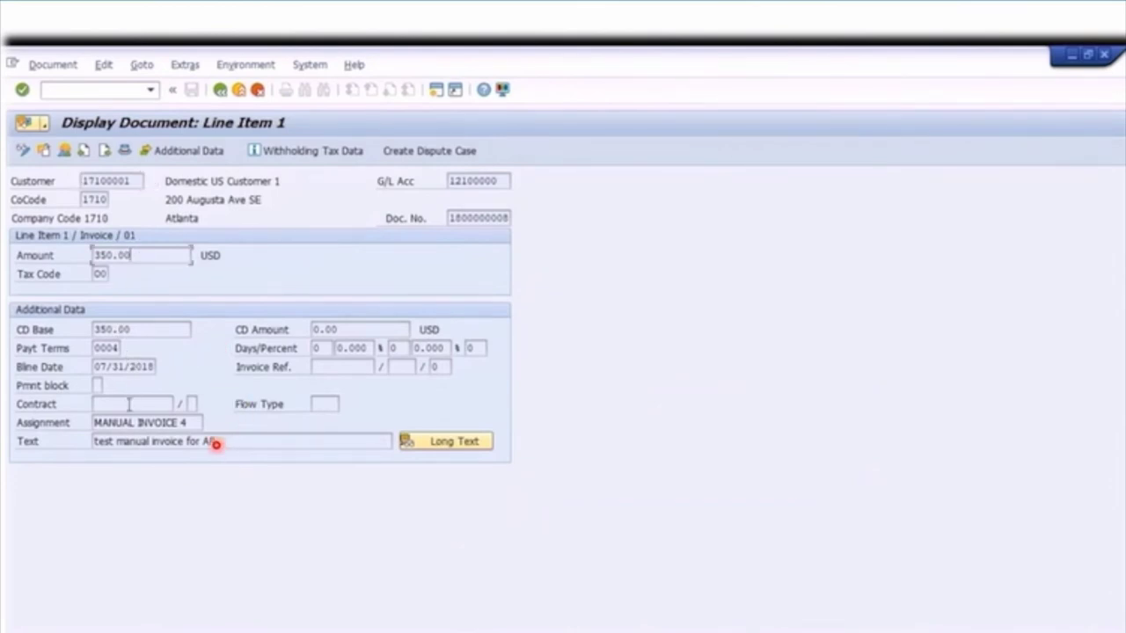
left_click(139, 330)
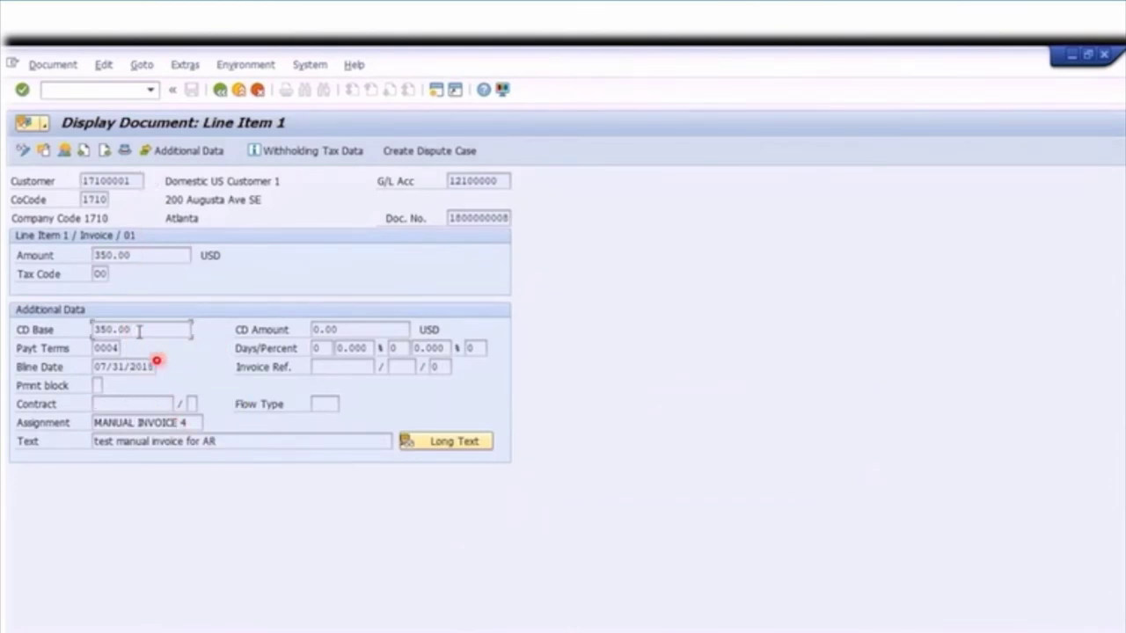
Switch the customer line item to change mode and set its text to "test manual invoice for product a".
left_click(26, 153)
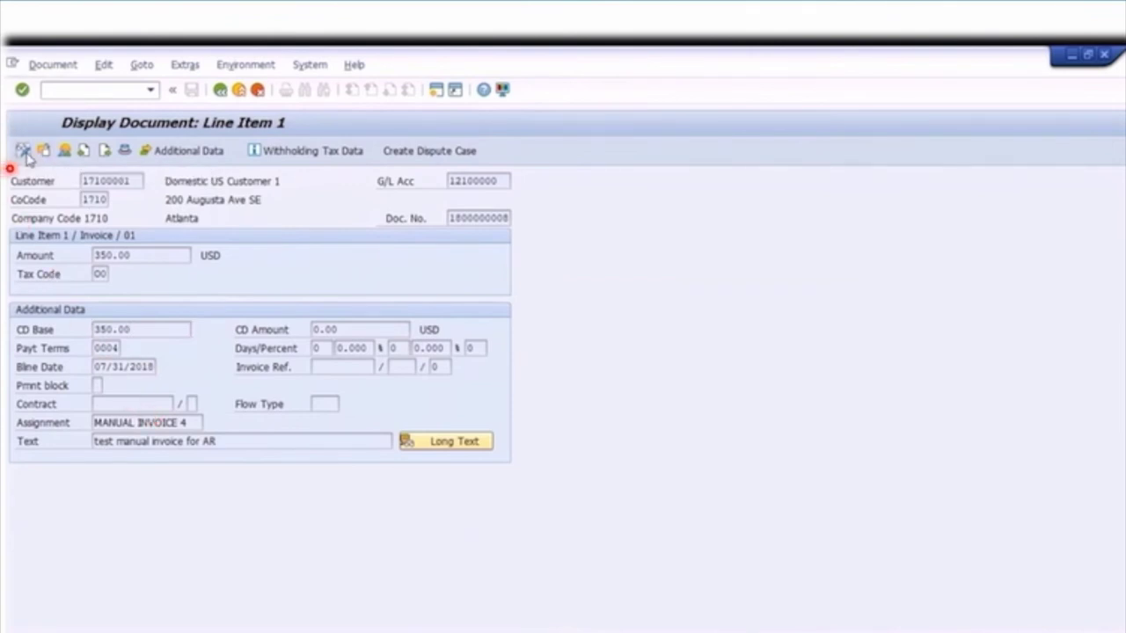
left_click(132, 255)
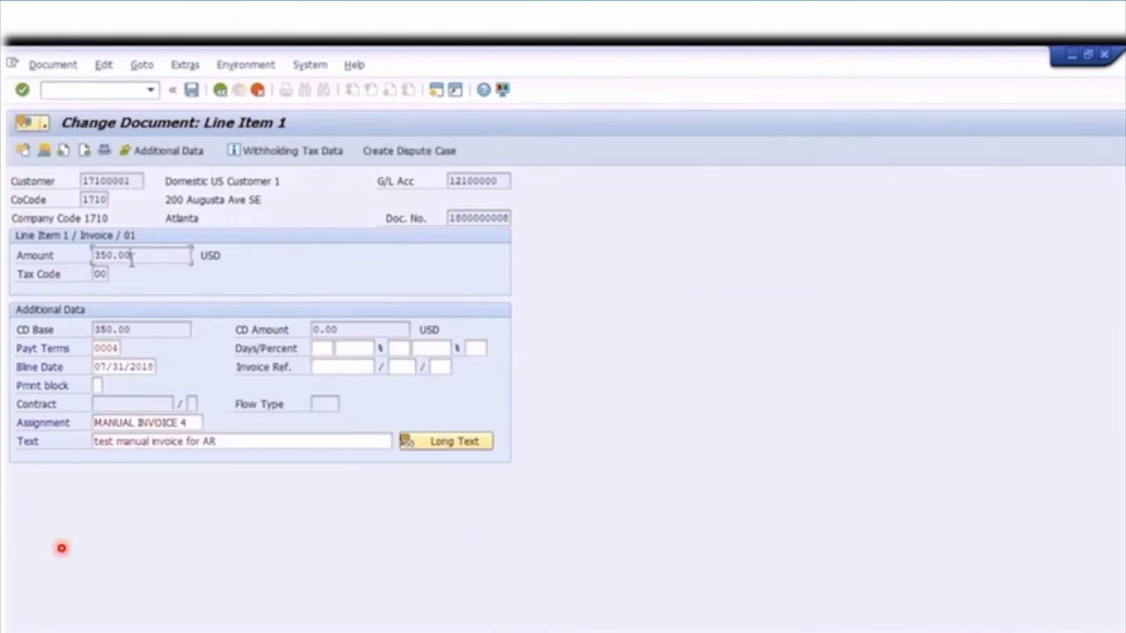
left_click(103, 273)
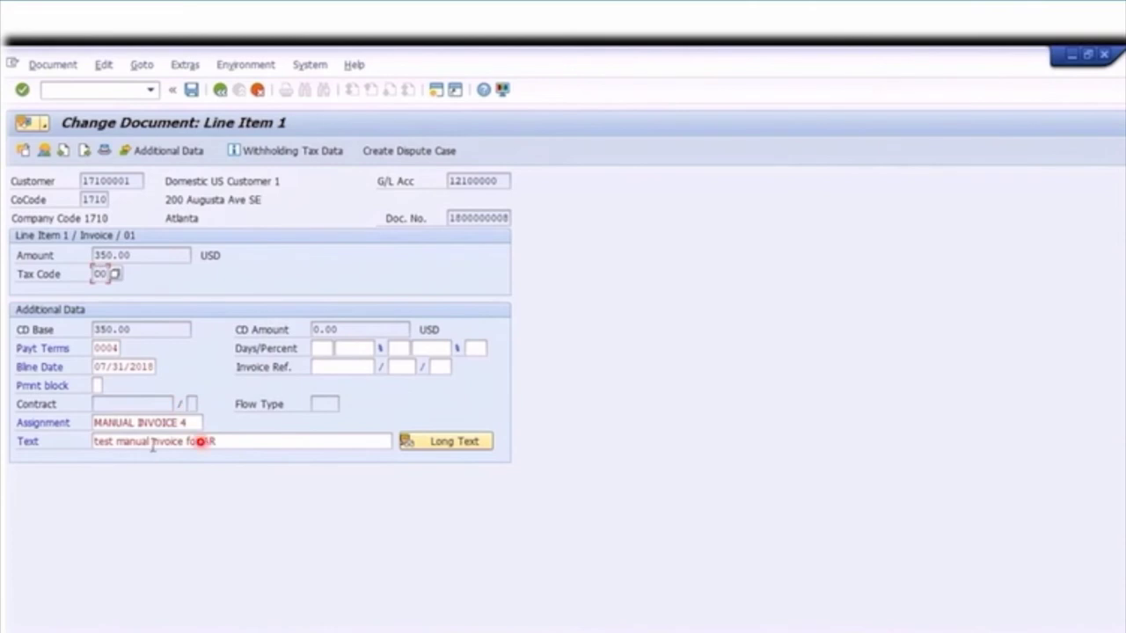
left_click(201, 442)
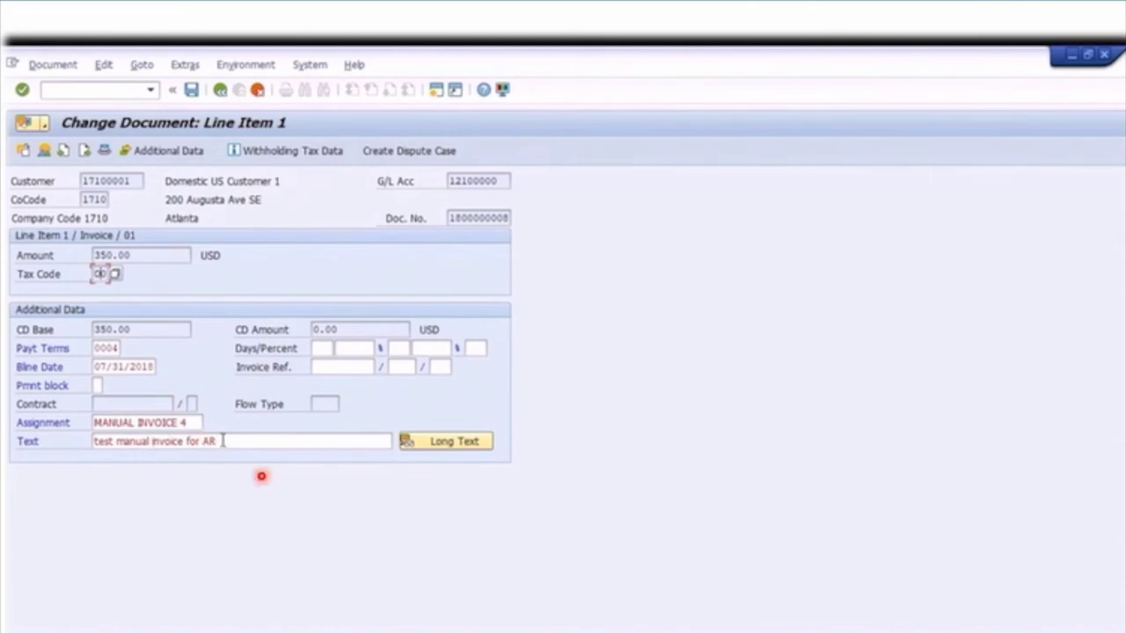
double_click(209, 442)
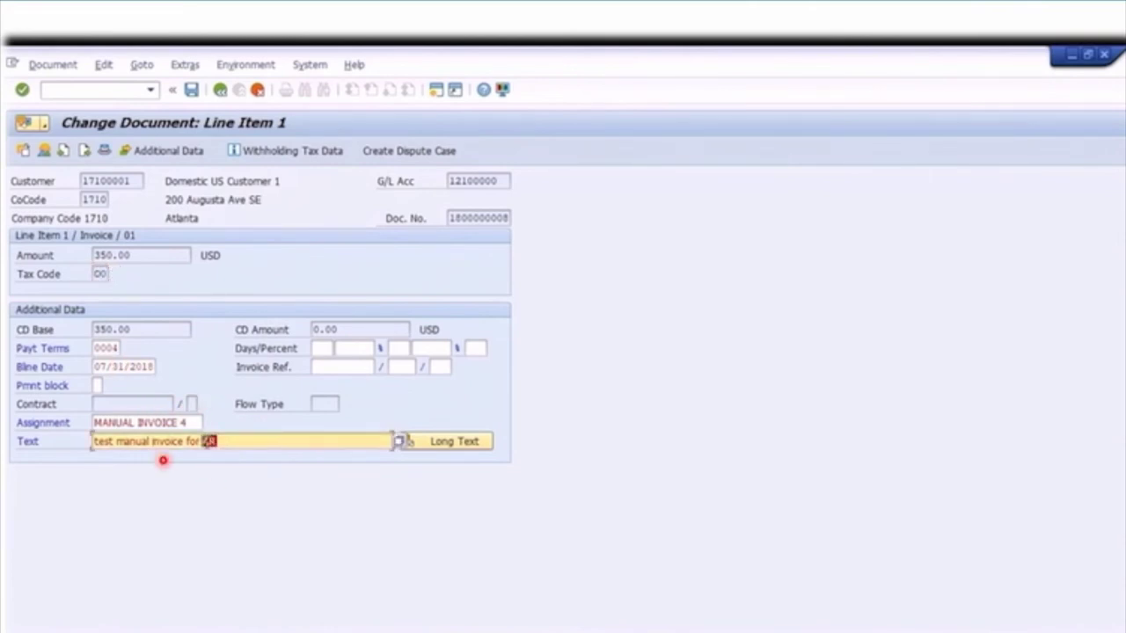
type("Croduct a")
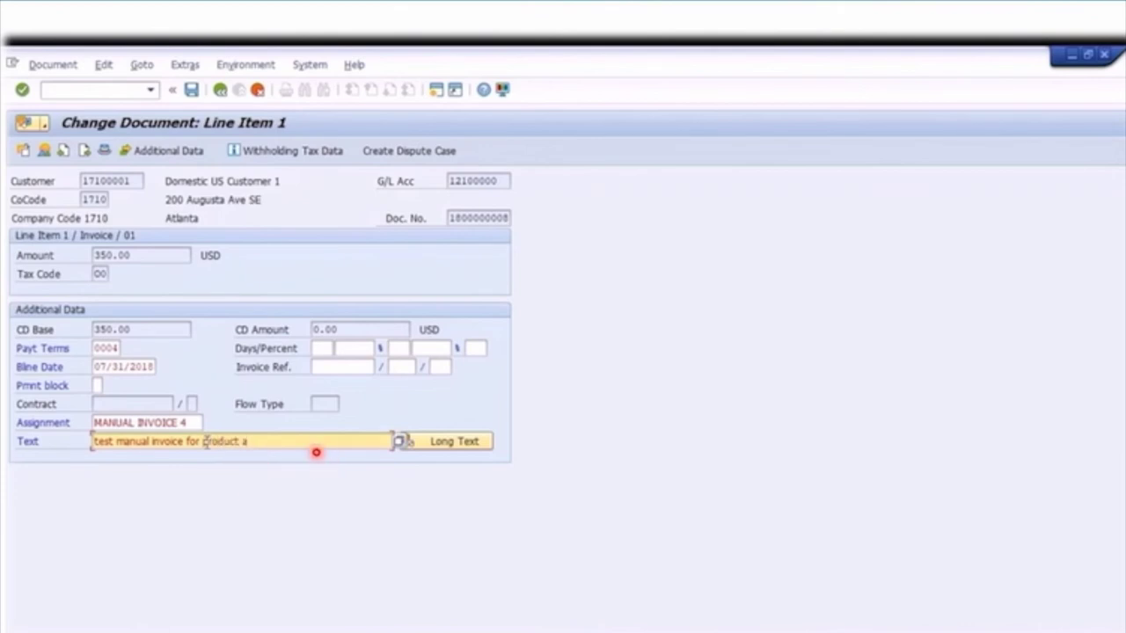
Change the line item's payment terms to 0003, update the dependent terms and save the document.
left_click(118, 348)
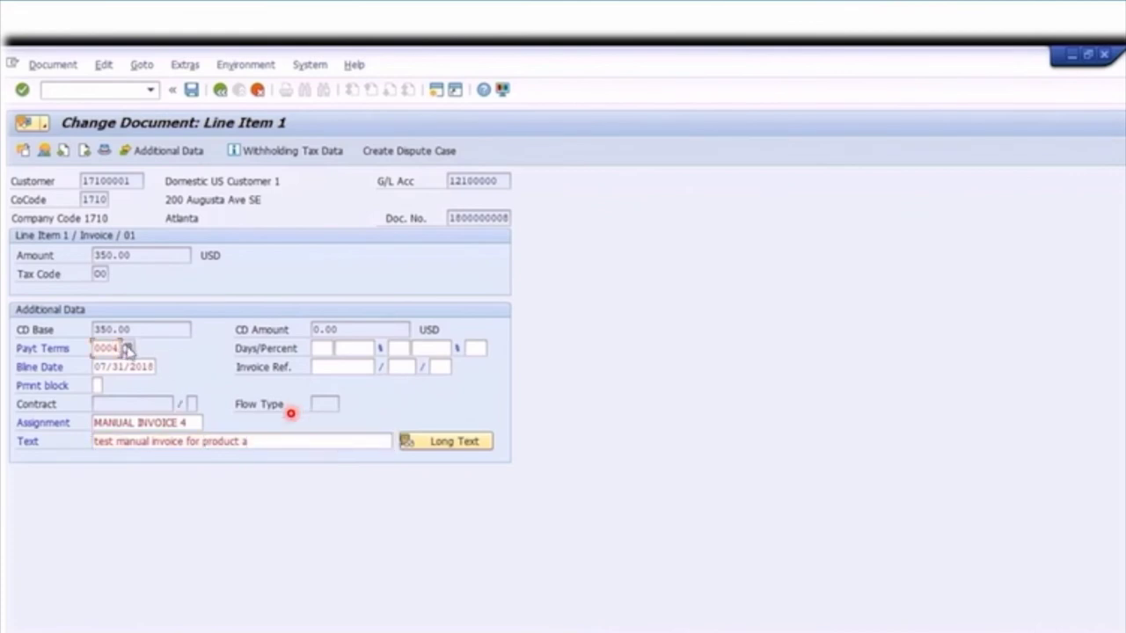
left_click(137, 370)
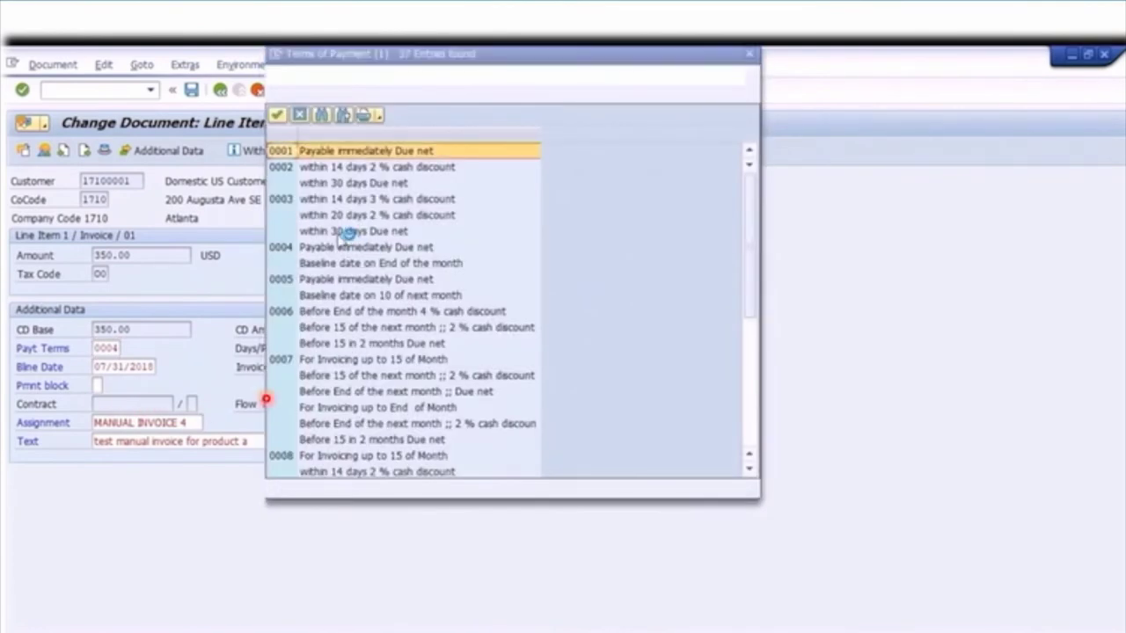
left_click(295, 202)
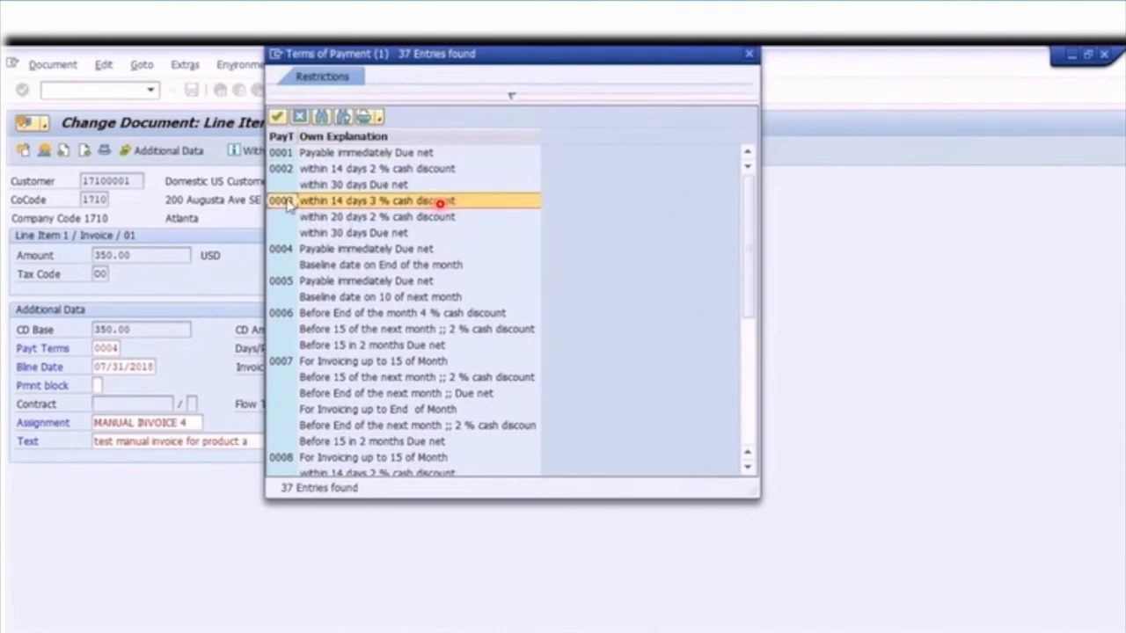
double_click(439, 202)
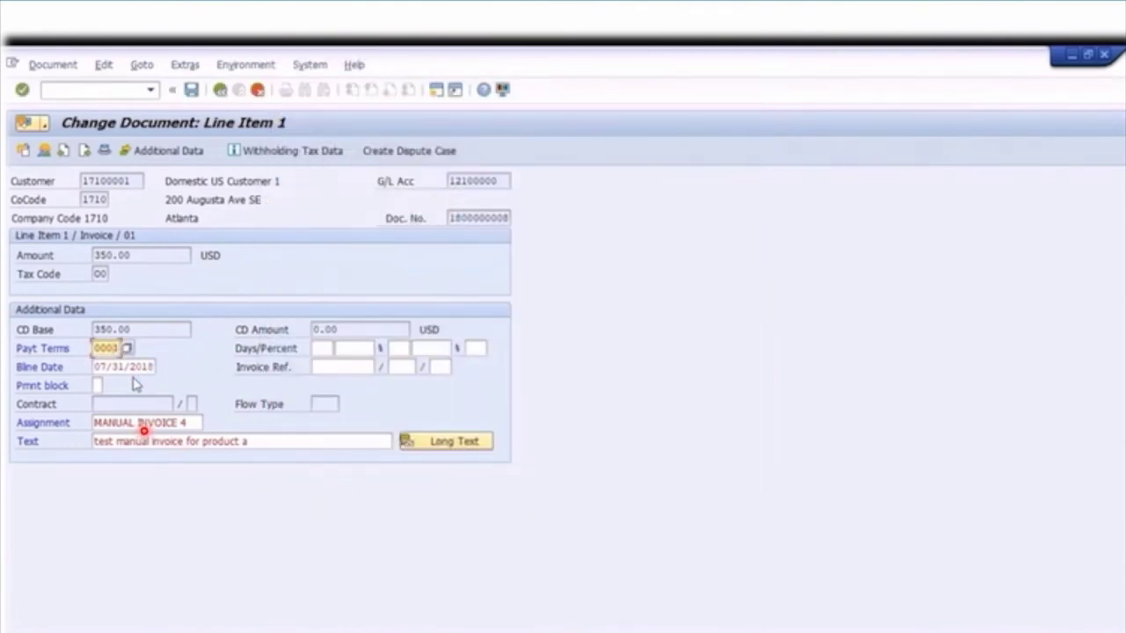
key("Return")
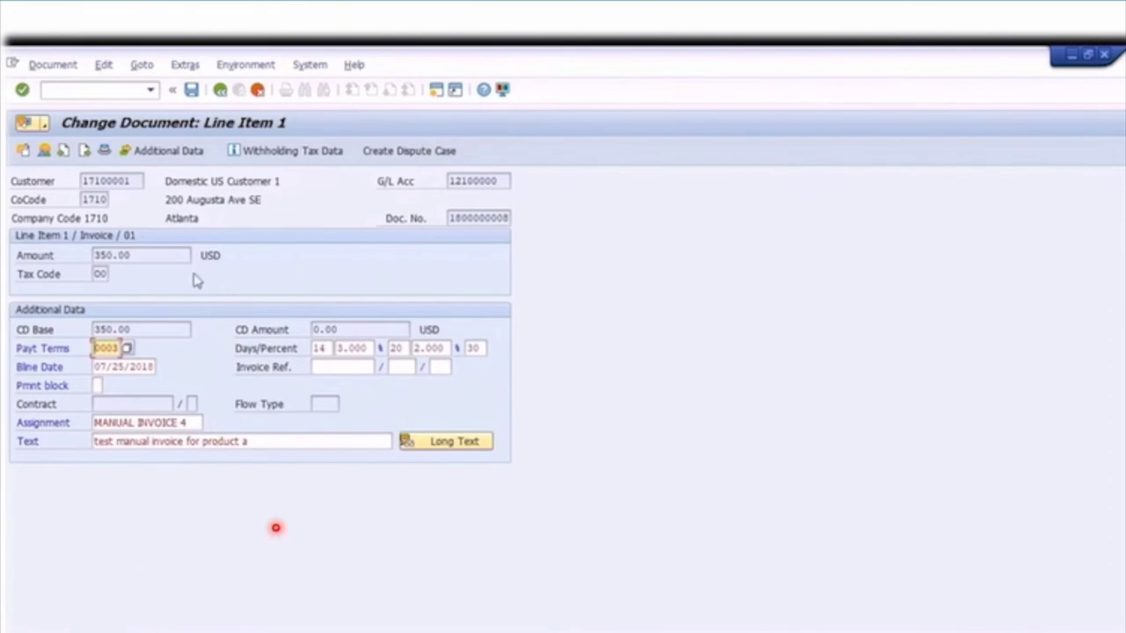
left_click(193, 92)
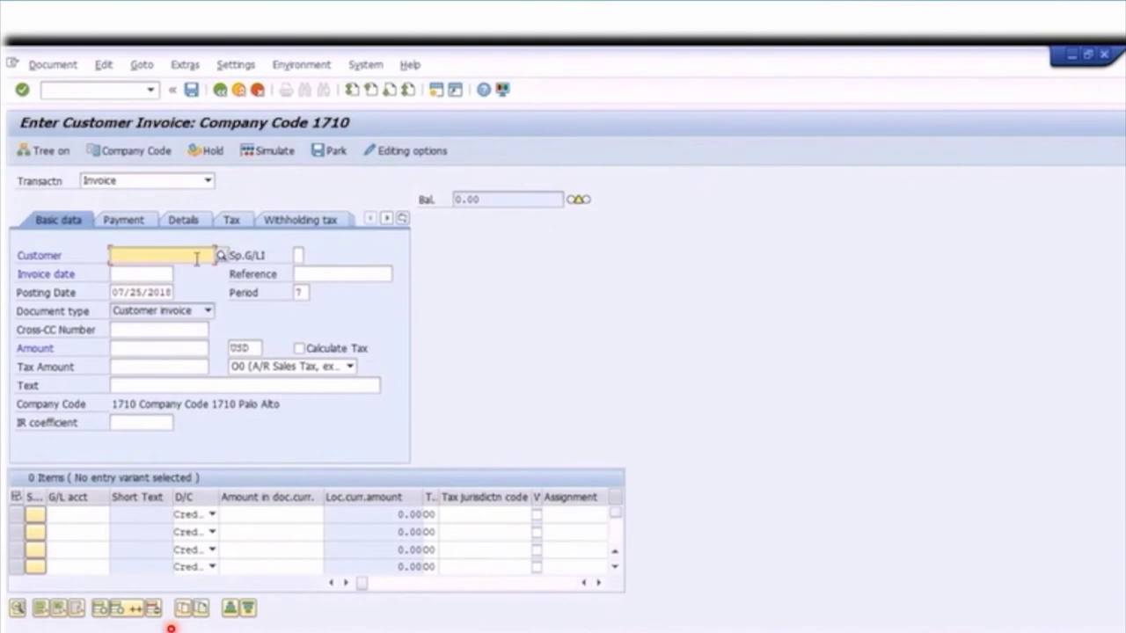
Exit customer invoice entry, collapse the Document Entry folder and expand the Document folder under Accounts Receivable.
left_click(239, 89)
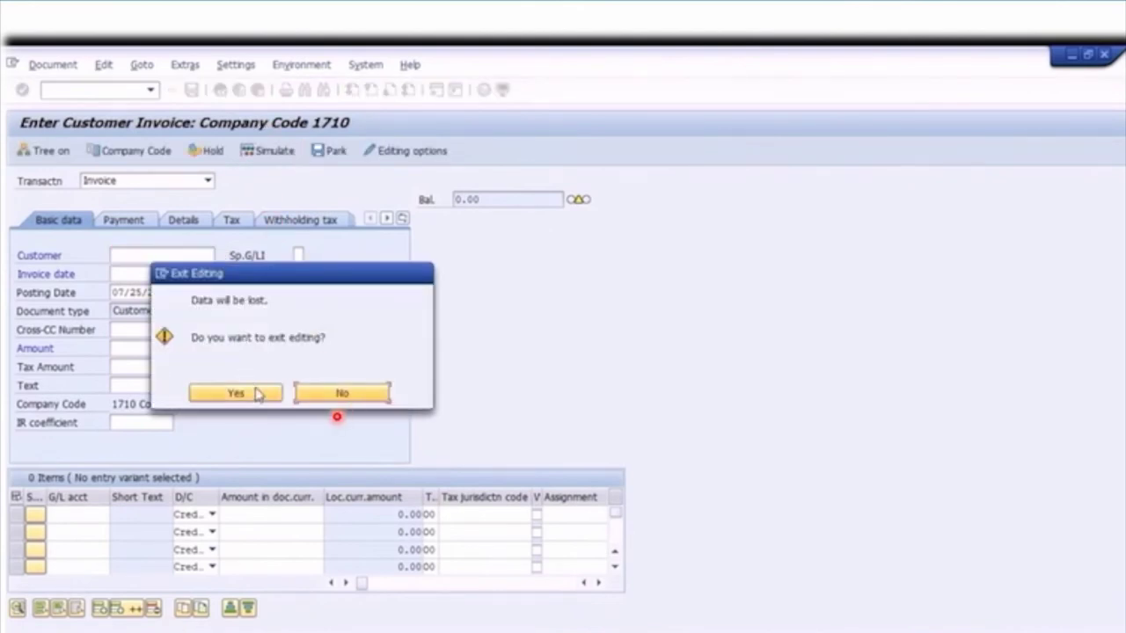
left_click(236, 393)
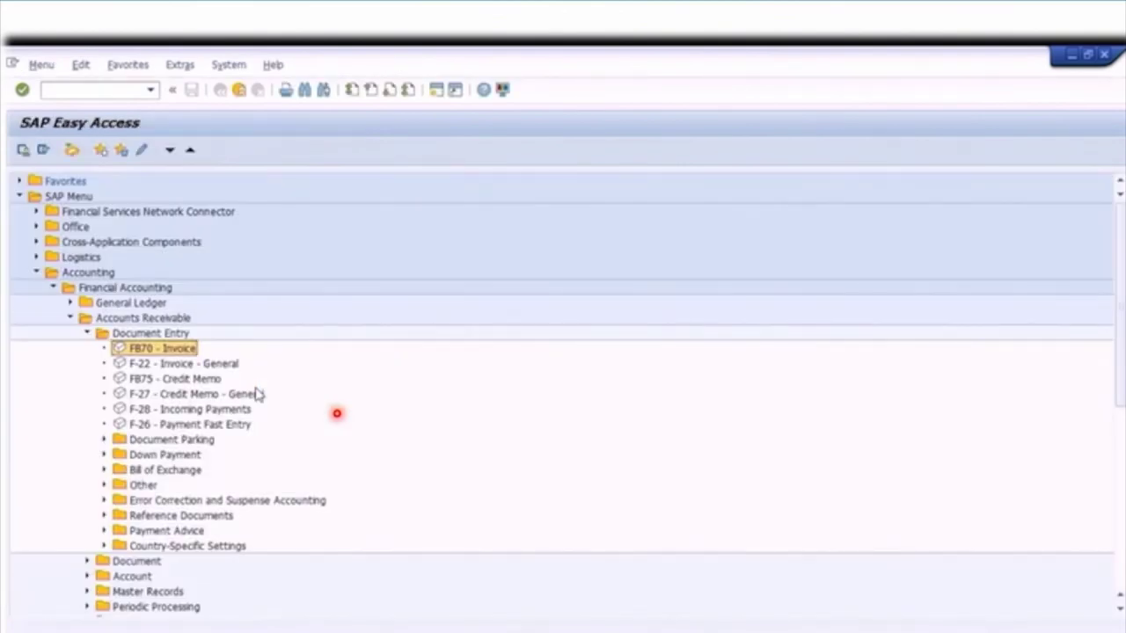
left_click(87, 334)
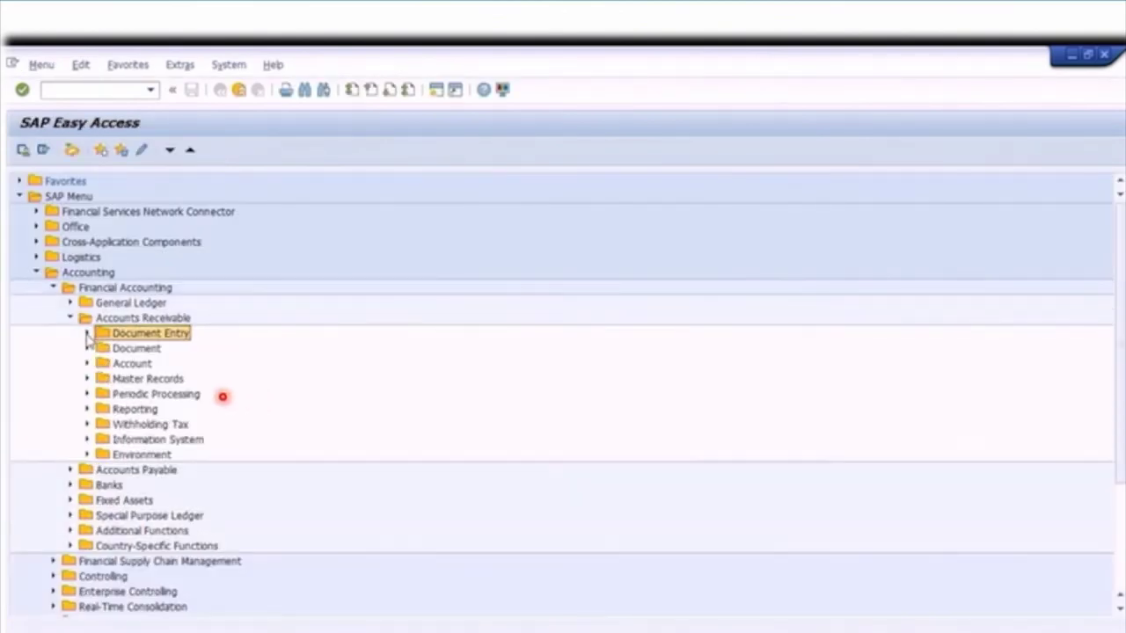
left_click(87, 348)
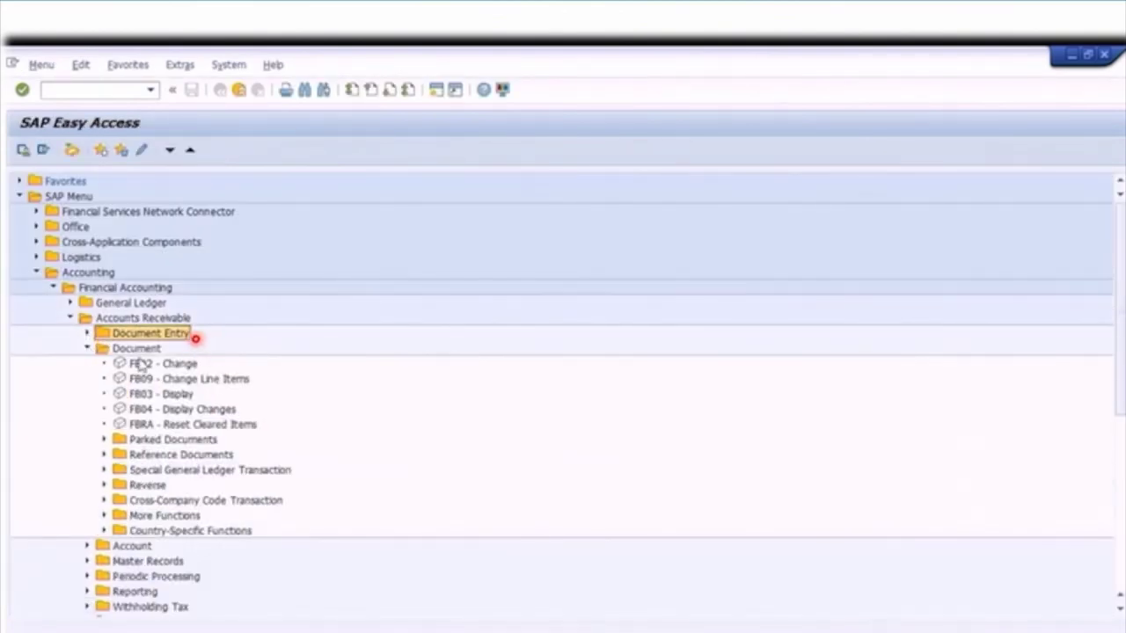
left_click(141, 364)
left_click(145, 395)
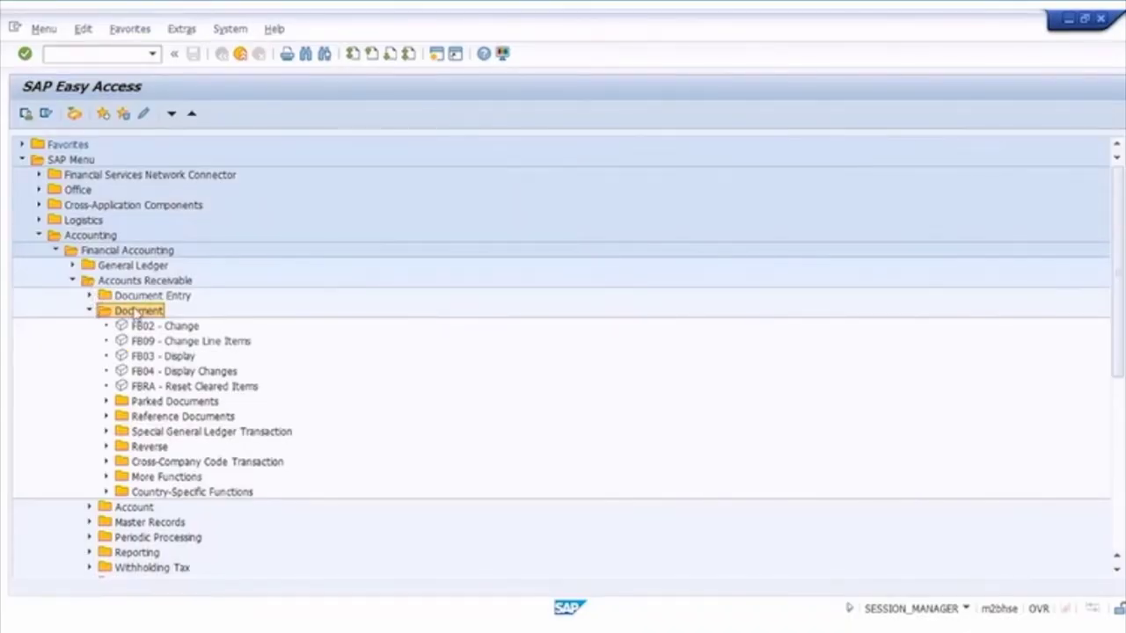
Expand the Reverse folder among the Accounts Receivable document functions and start FB08 - Individual Reversal.
left_click(161, 326)
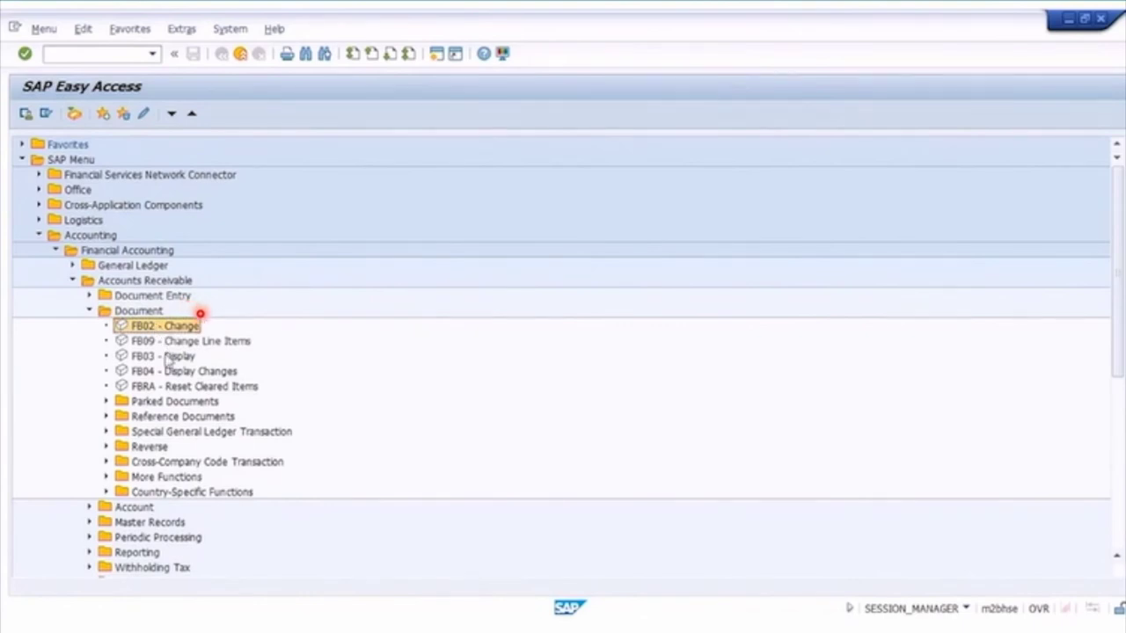
left_click(167, 357)
left_click(151, 447)
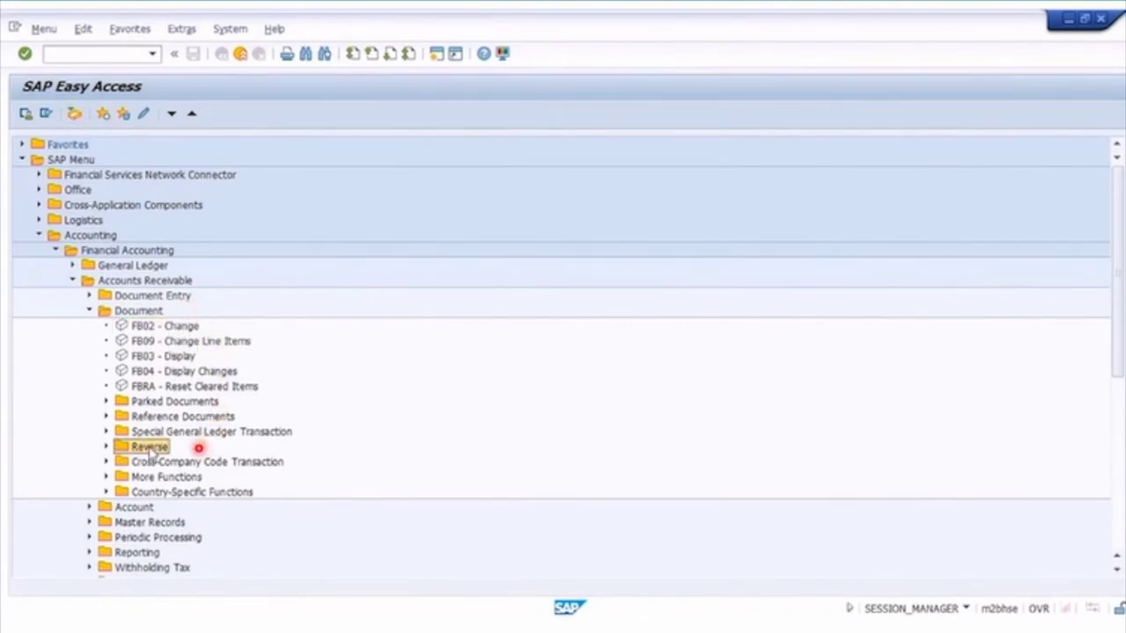
left_click(106, 448)
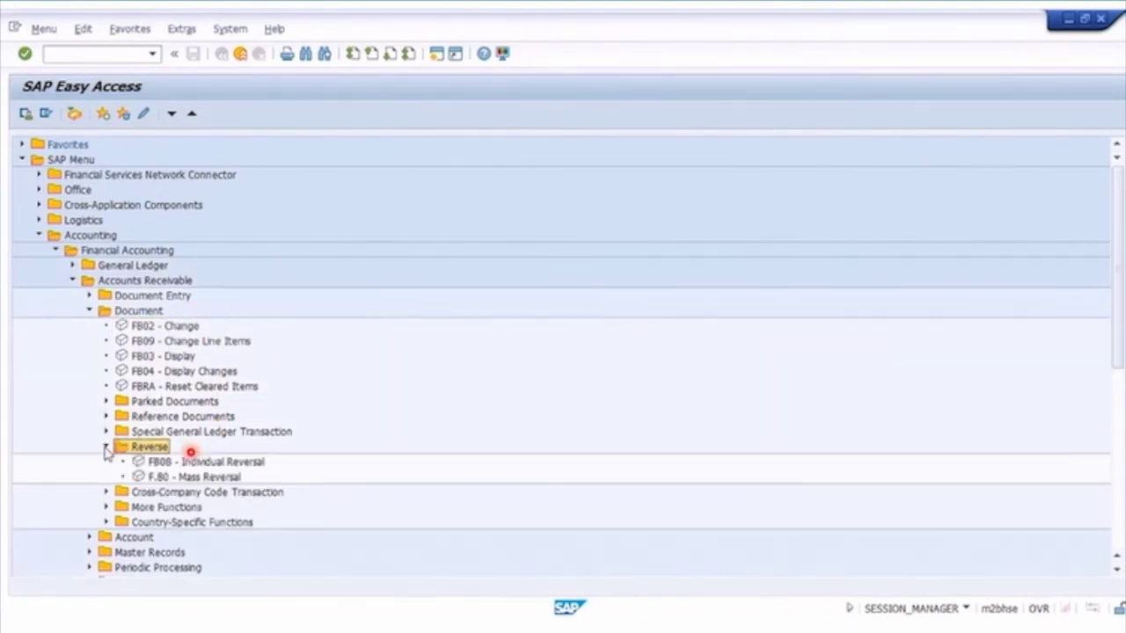
left_click(210, 462)
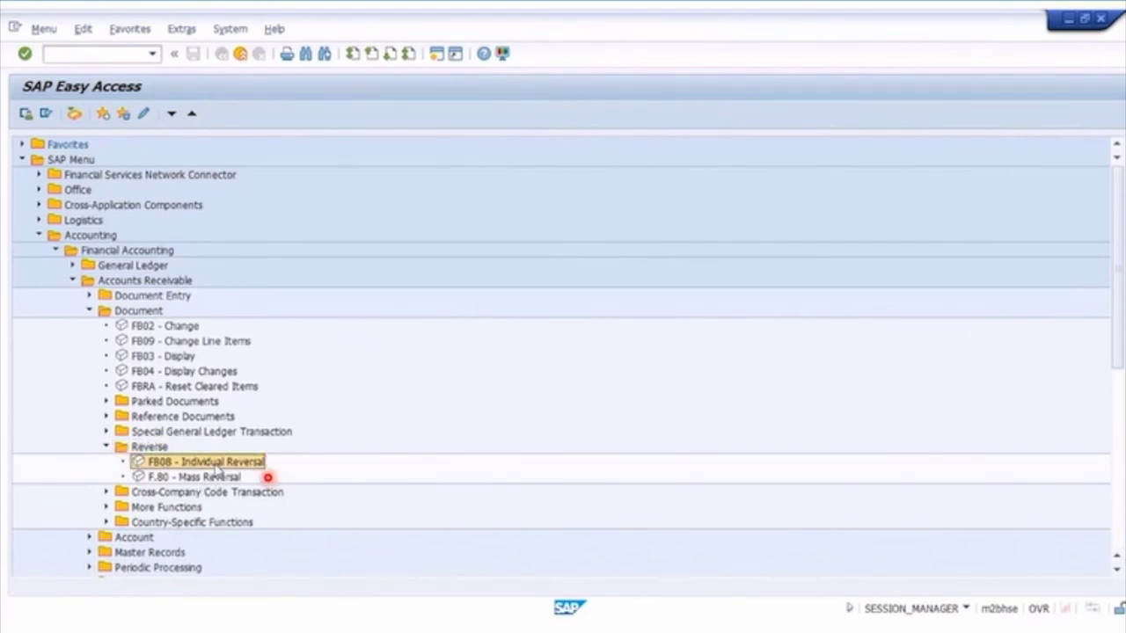
double_click(211, 464)
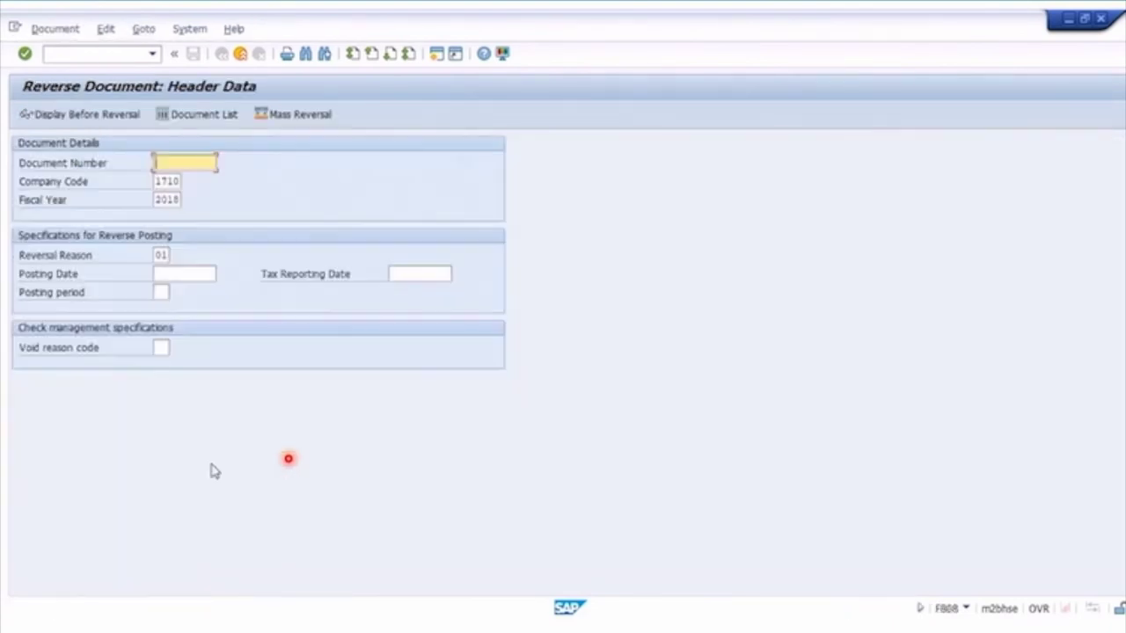
left_click(211, 164)
left_click(206, 191)
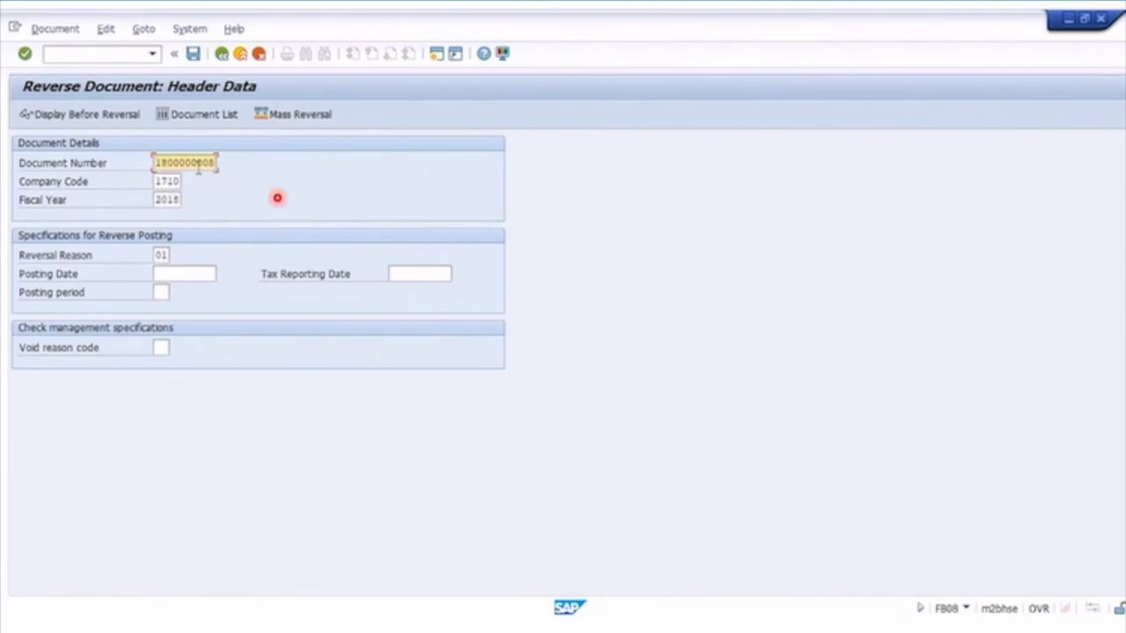
left_click(165, 182)
left_click(168, 200)
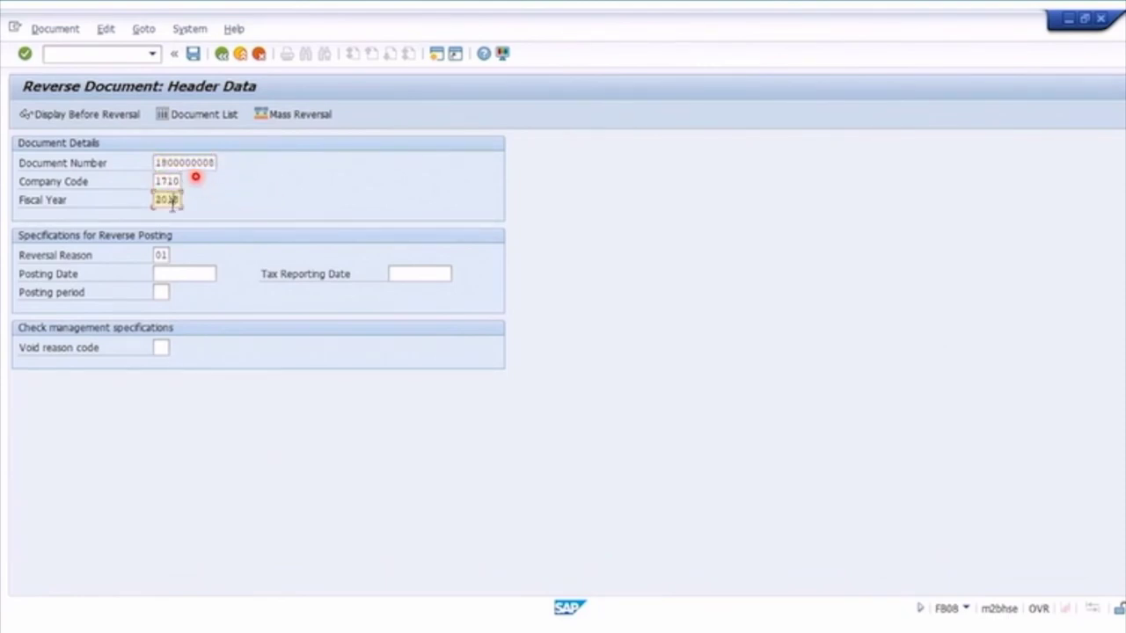
Select reversal reason 01 (Wrong posting) and leave the posting date empty.
left_click(163, 255)
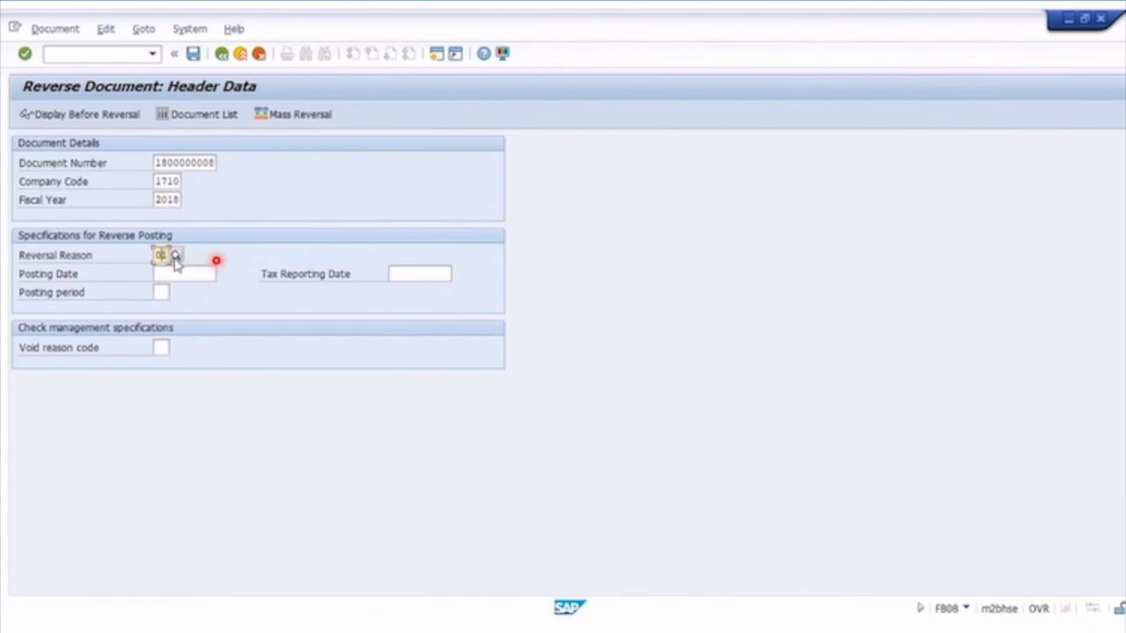
left_click(184, 254)
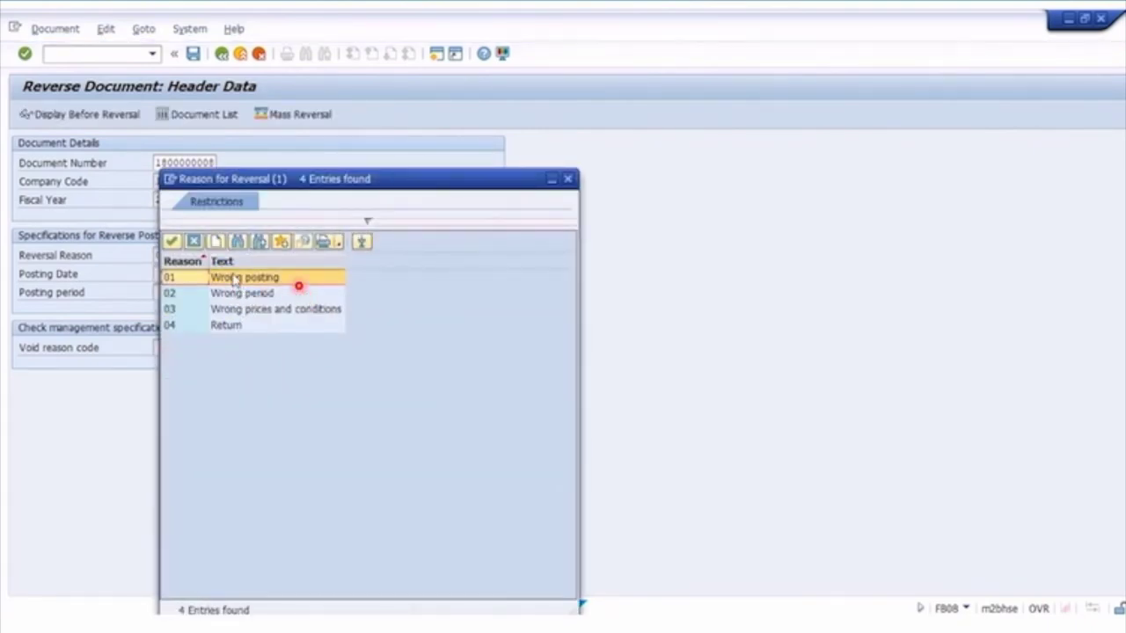
double_click(234, 279)
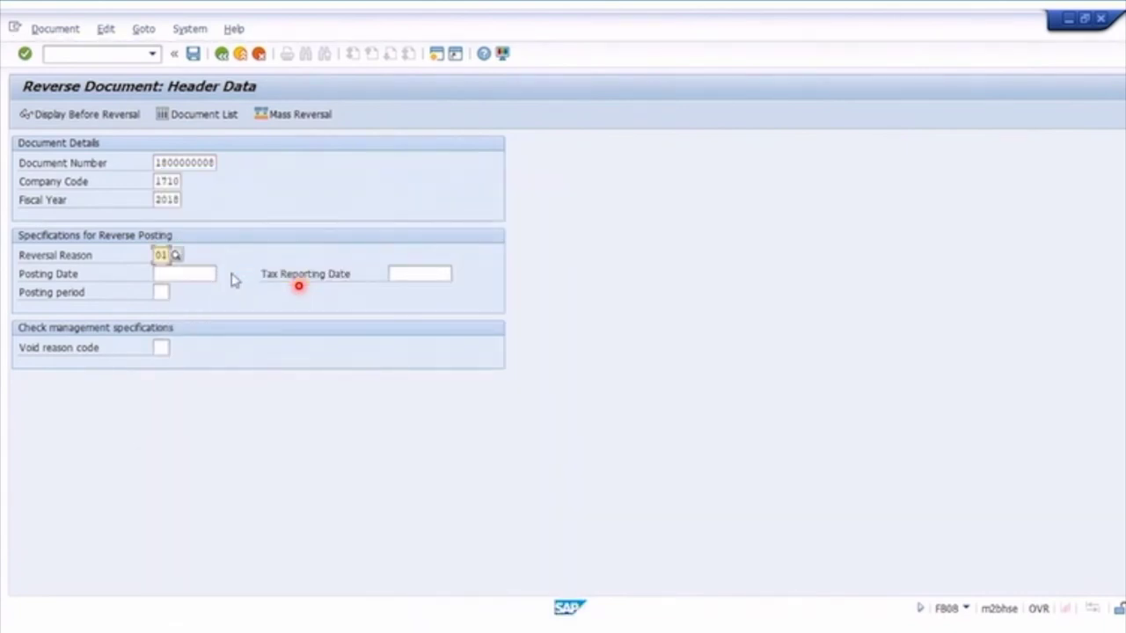
left_click(176, 274)
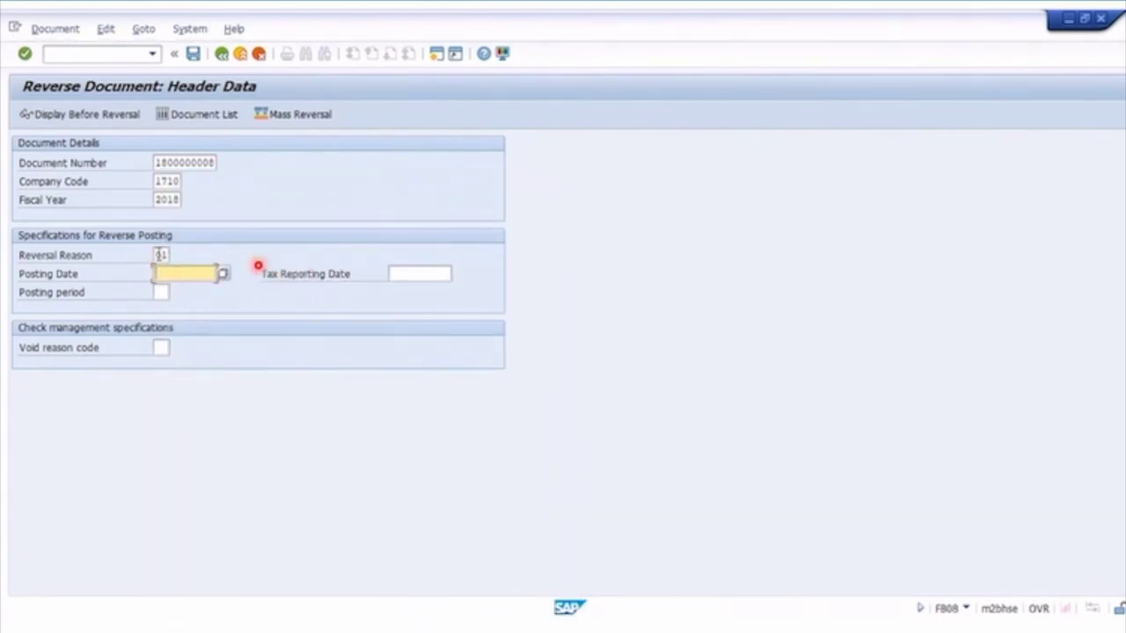
Display the invoice before reversal, check its line items and return to the reversal header data.
left_click(113, 119)
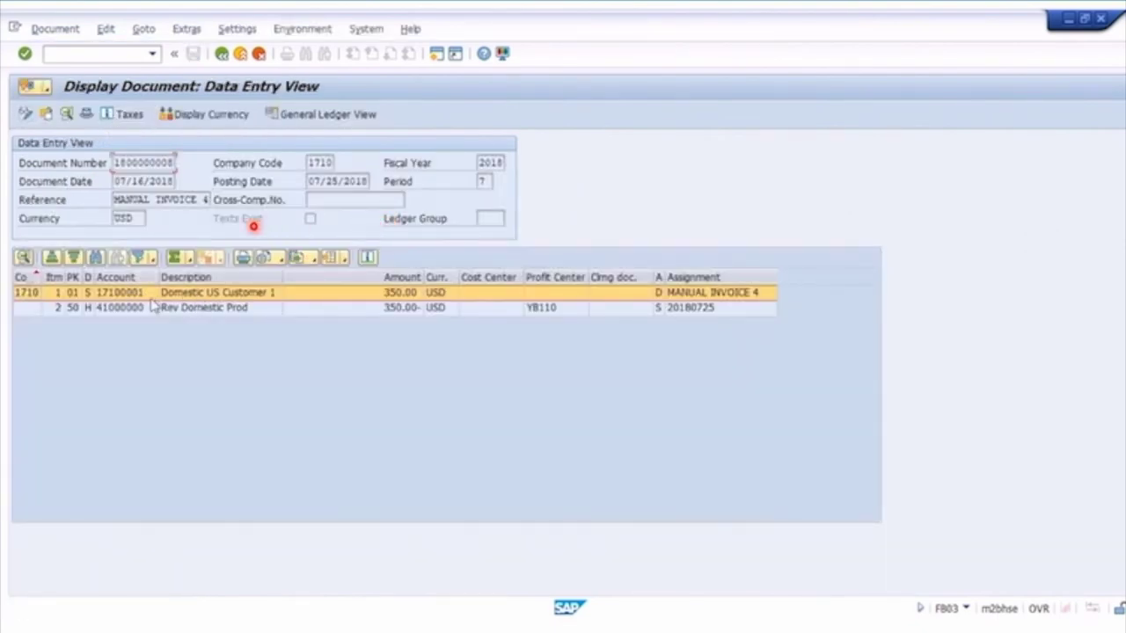
left_click(120, 310)
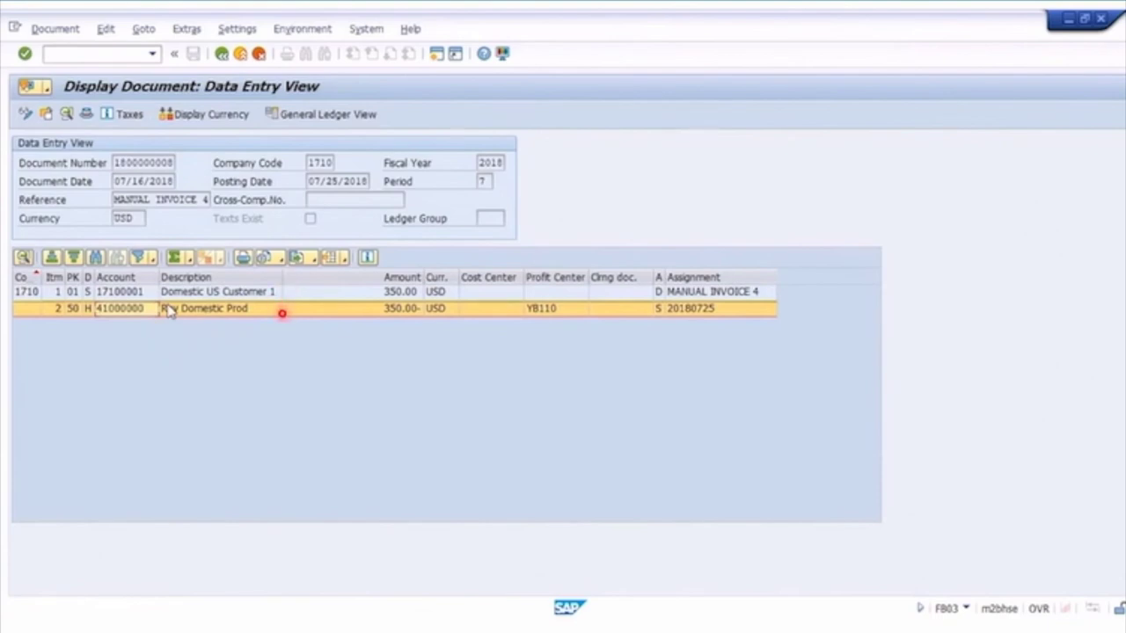
left_click(222, 55)
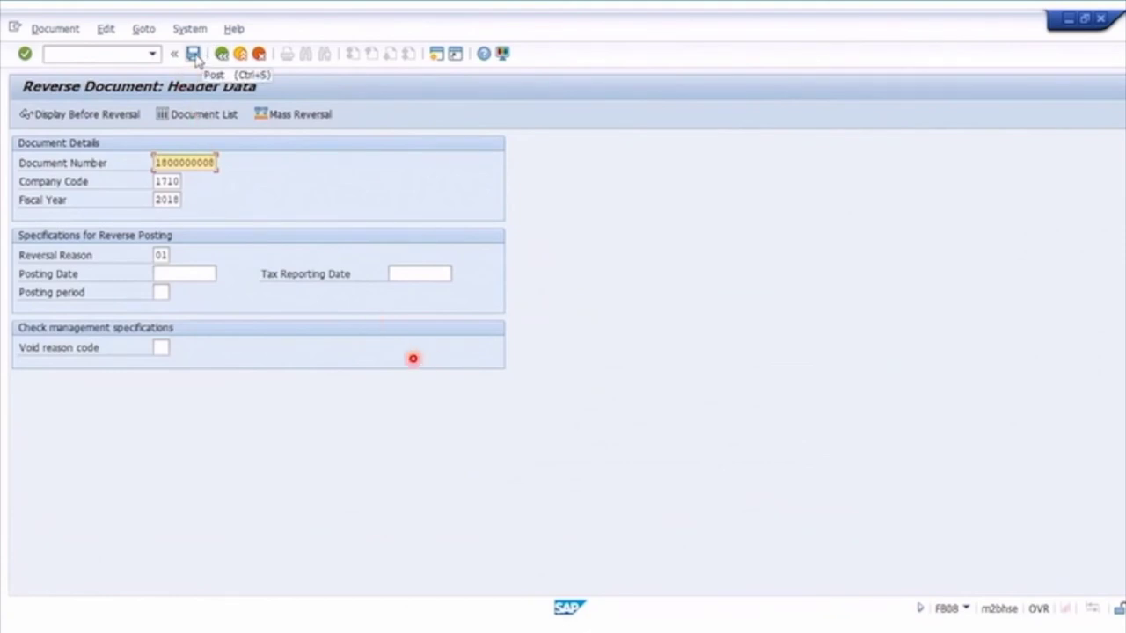
Post the reversal of the invoice and exit FB08 back to the SAP menu, discarding the remaining entries.
left_click(194, 56)
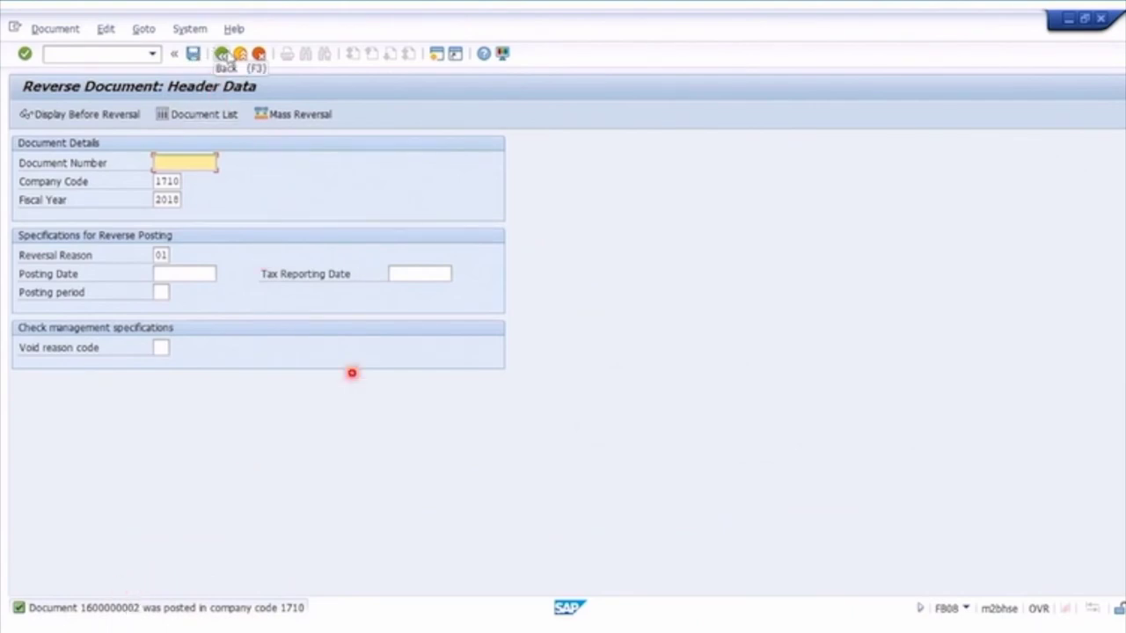
left_click(224, 54)
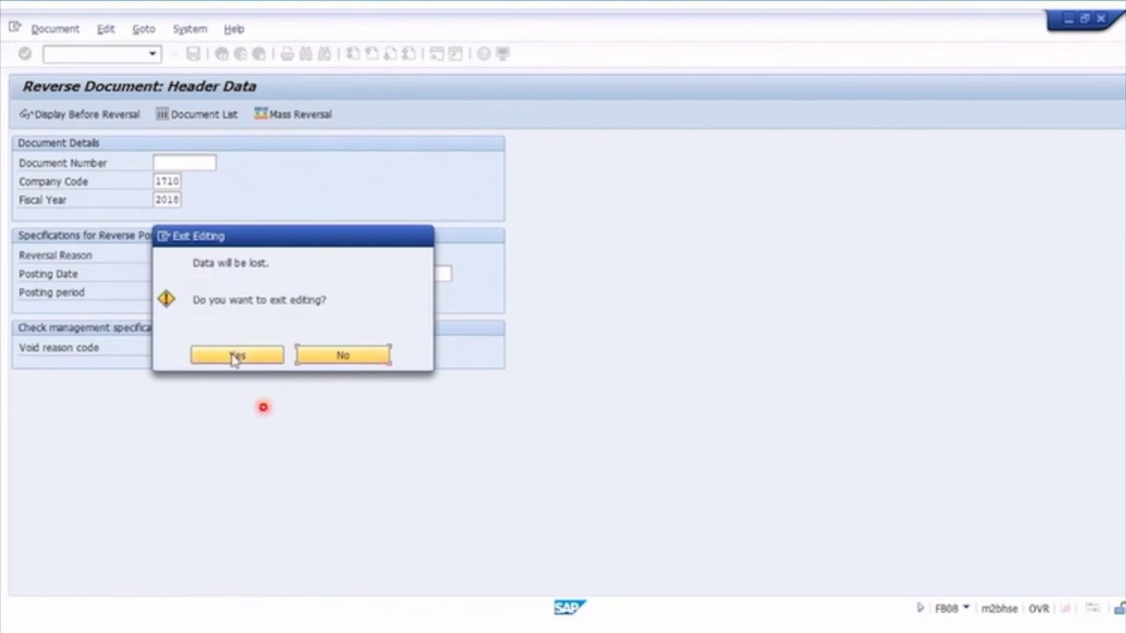
left_click(235, 359)
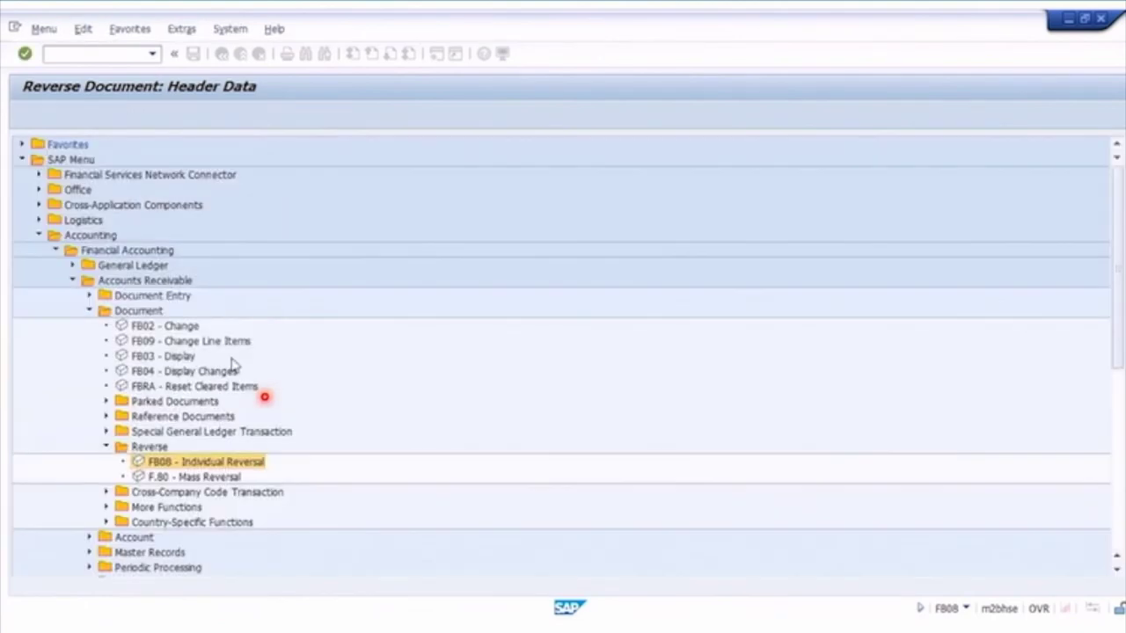
left_click(181, 359)
double_click(181, 357)
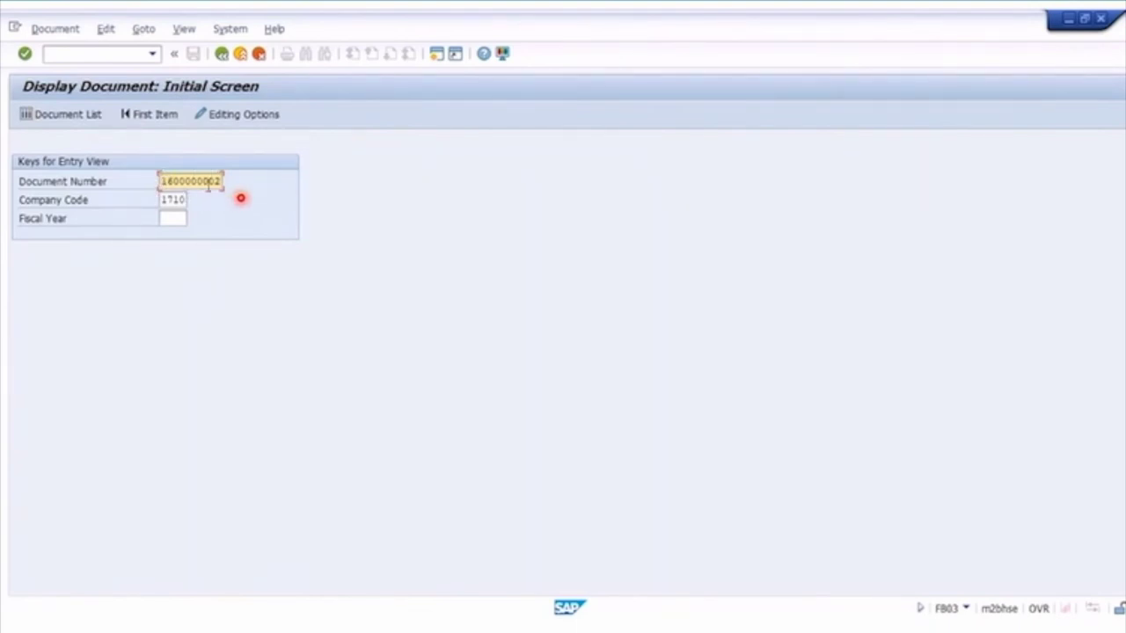
left_click(166, 219)
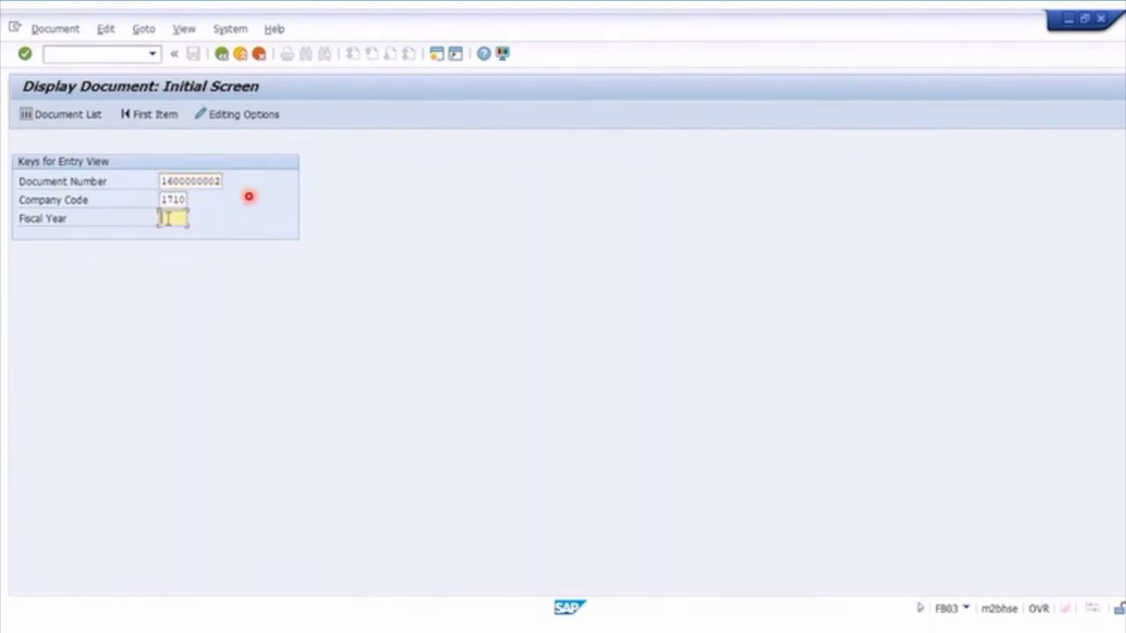
left_click(174, 234)
key("Return")
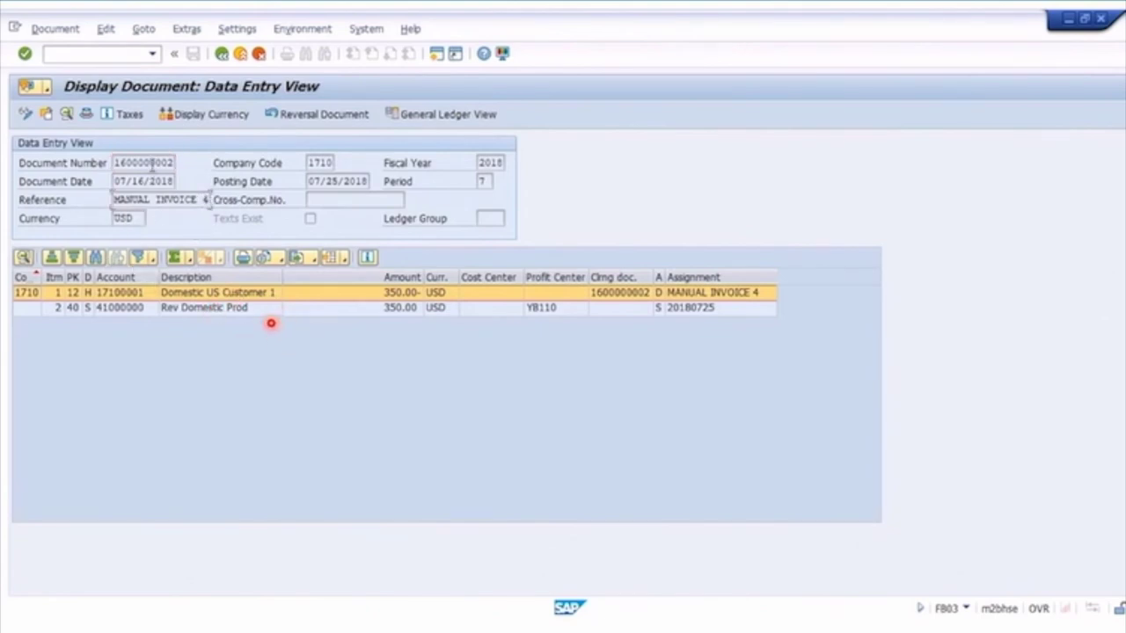
left_click_drag(114, 163, 175, 164)
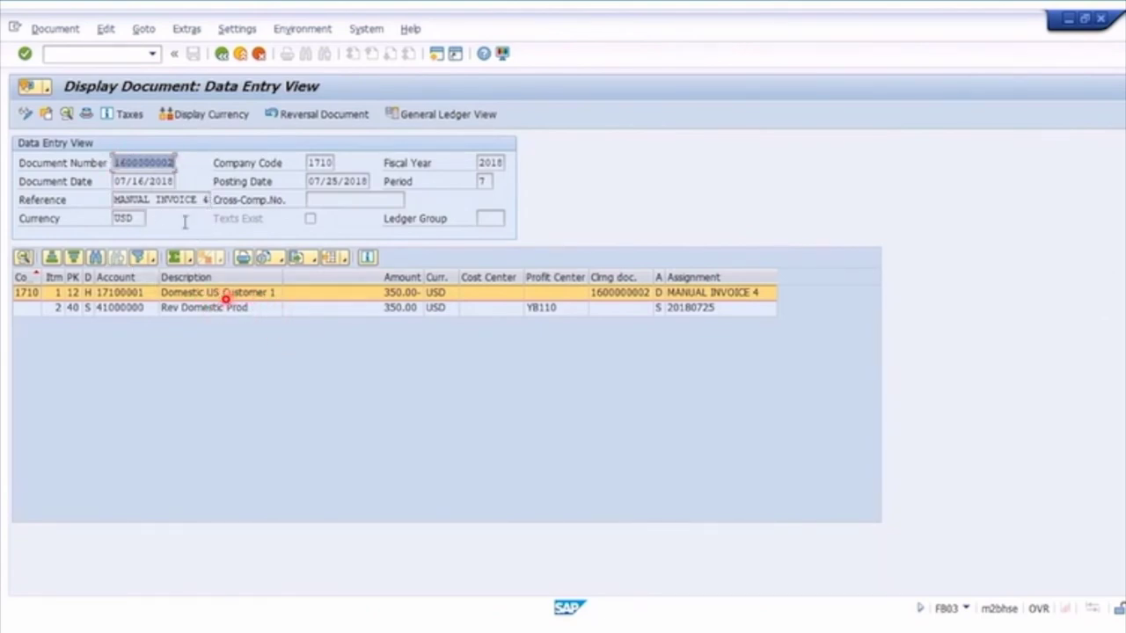
left_click(116, 311)
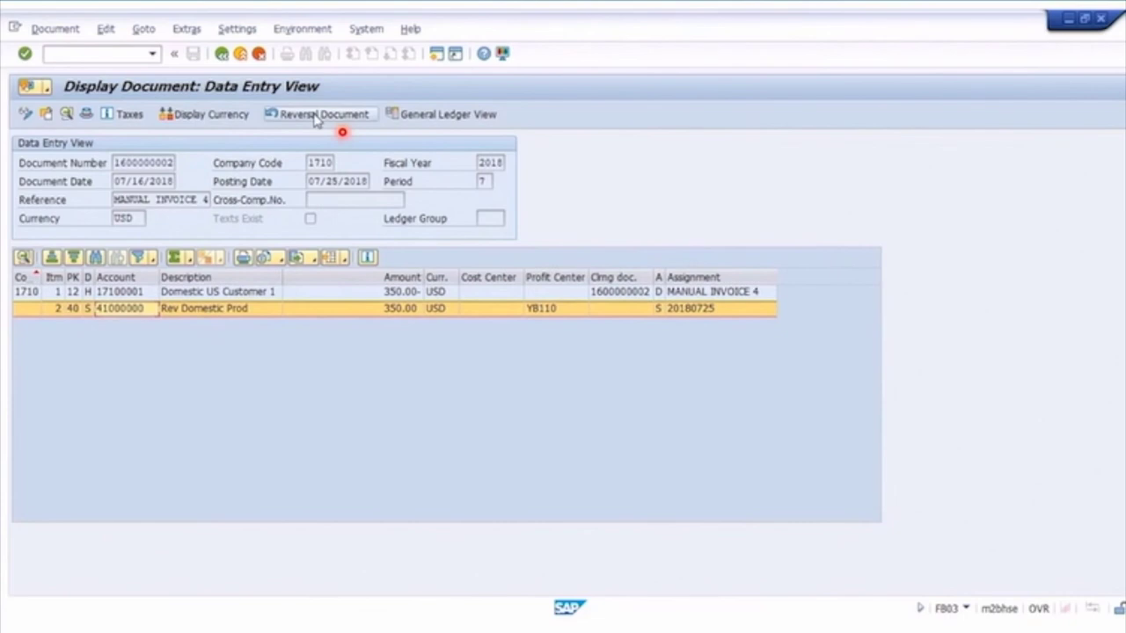
left_click(315, 114)
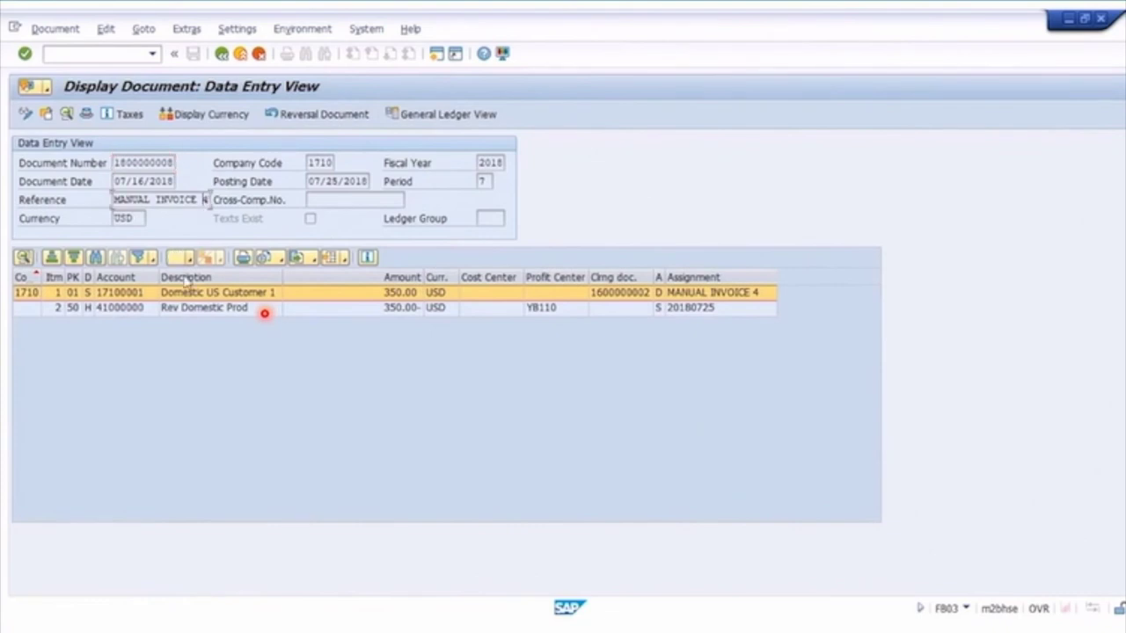
left_click(118, 312)
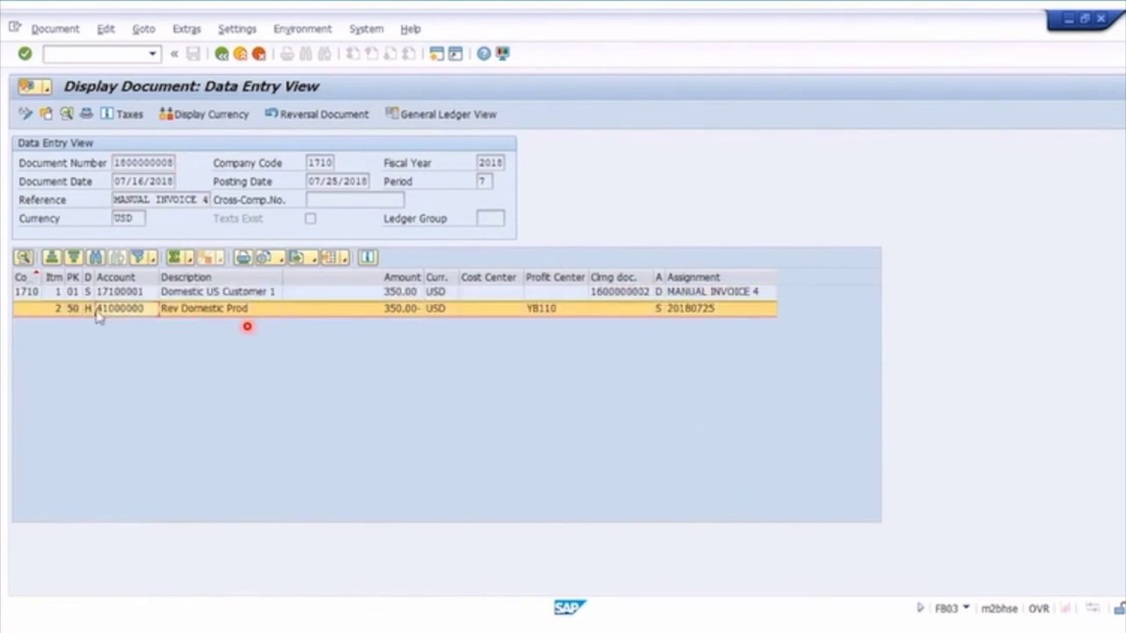
left_click(296, 115)
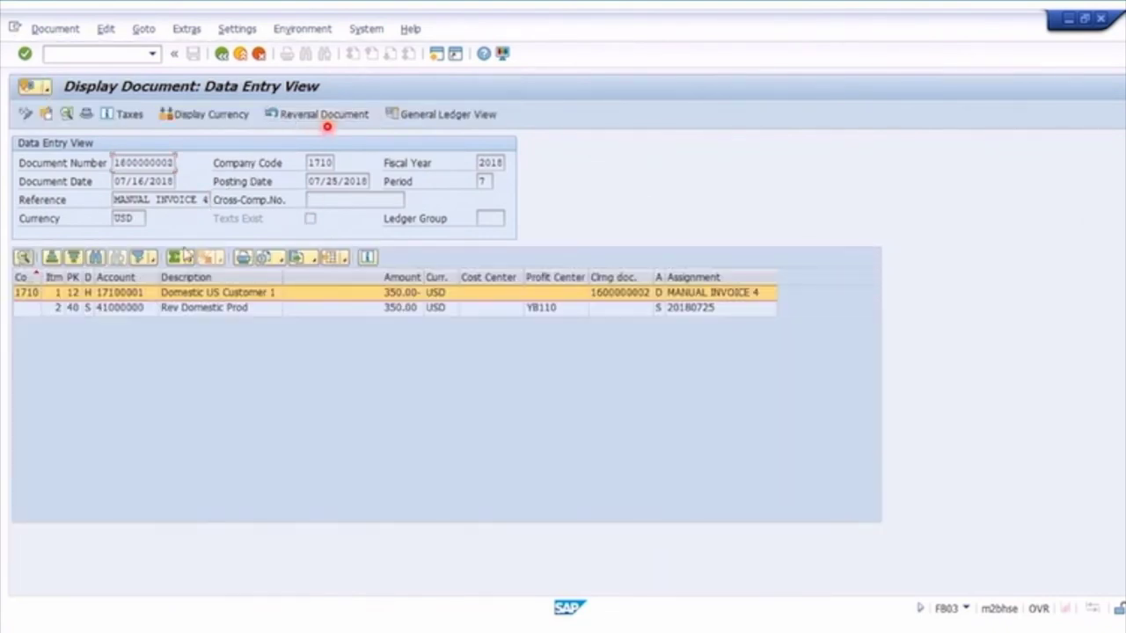
left_click(180, 314)
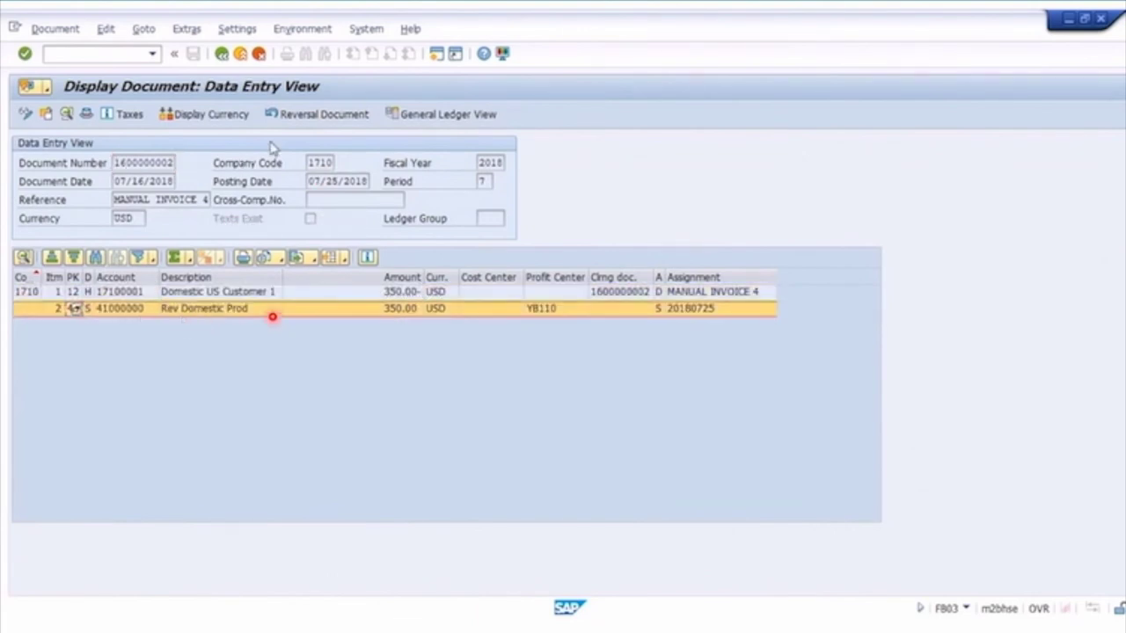
left_click(327, 115)
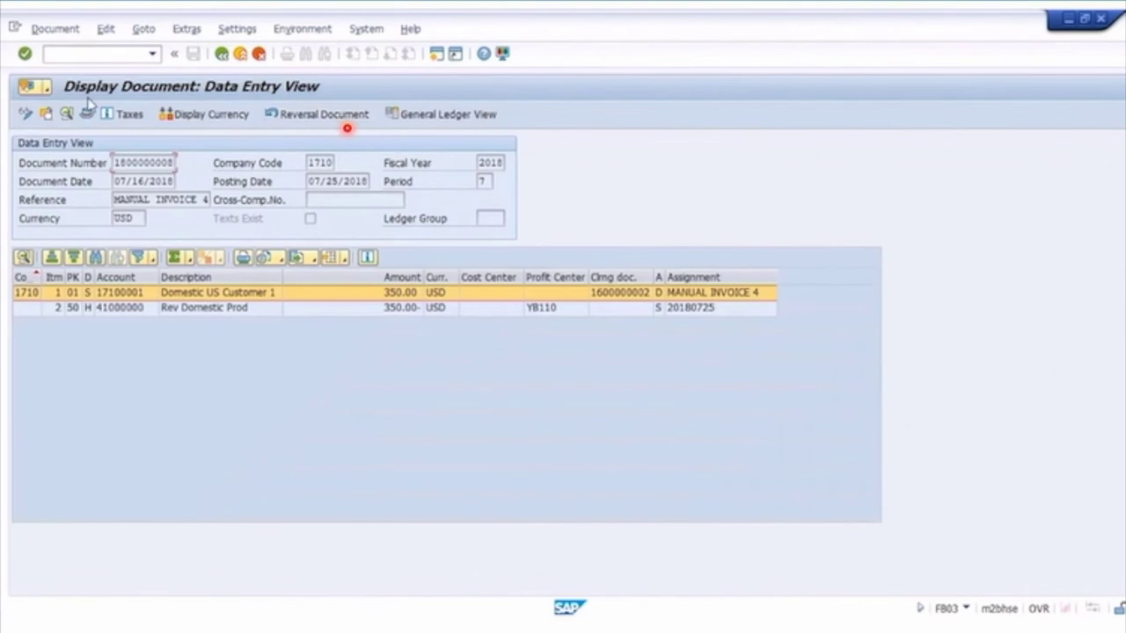
Open the document header of the original invoice, check its reference and reversing document number, and close the header details.
left_click(86, 116)
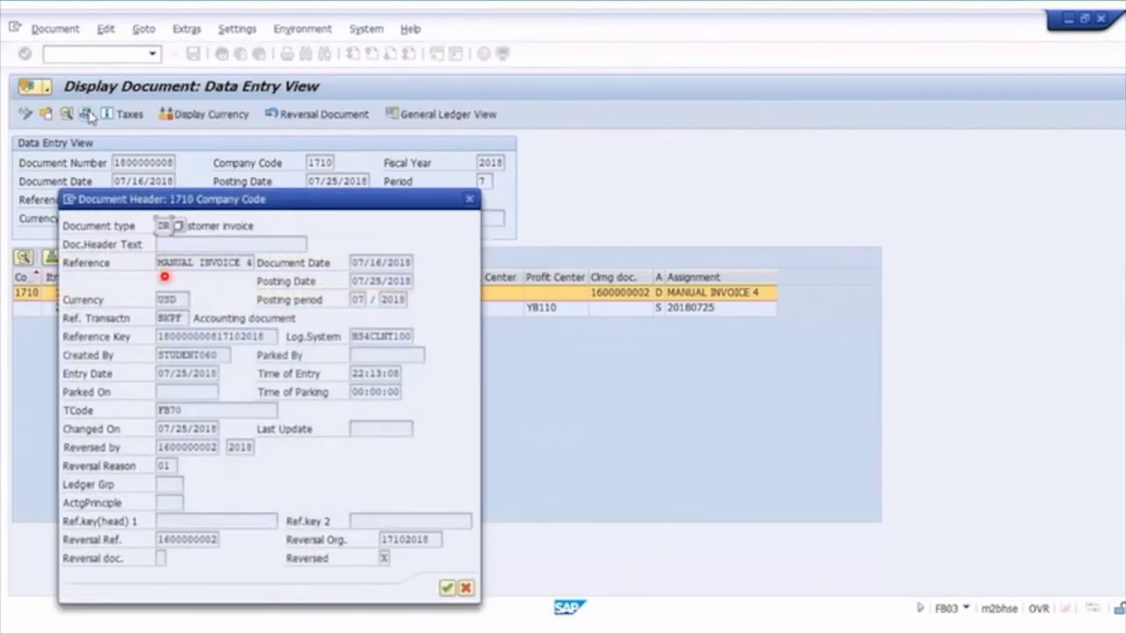
left_click_drag(285, 203, 315, 107)
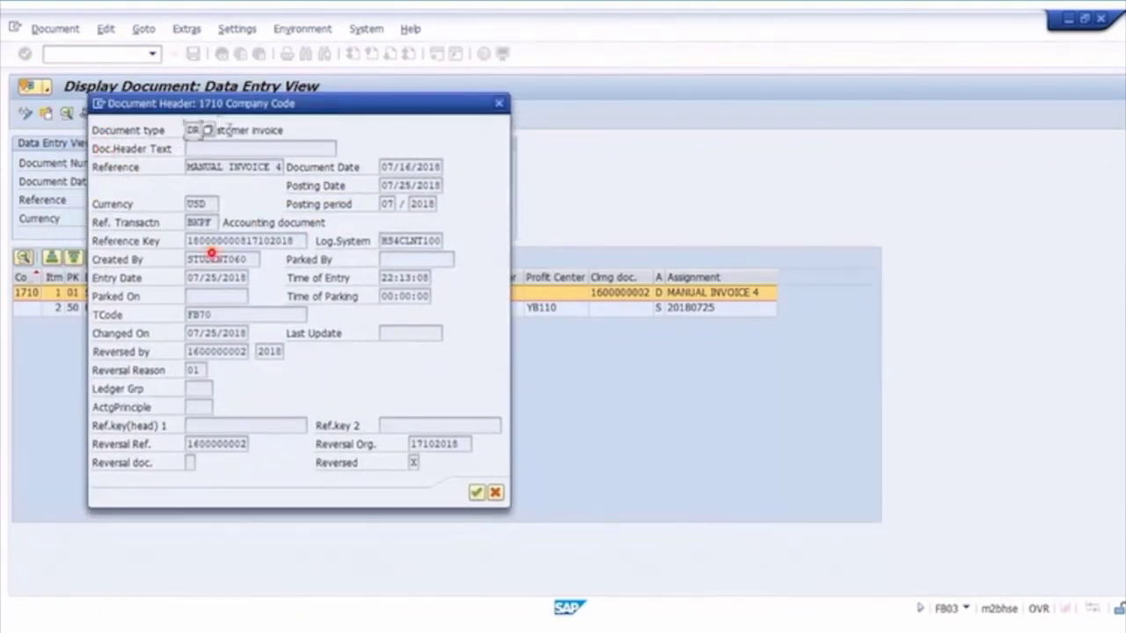
left_click(276, 167)
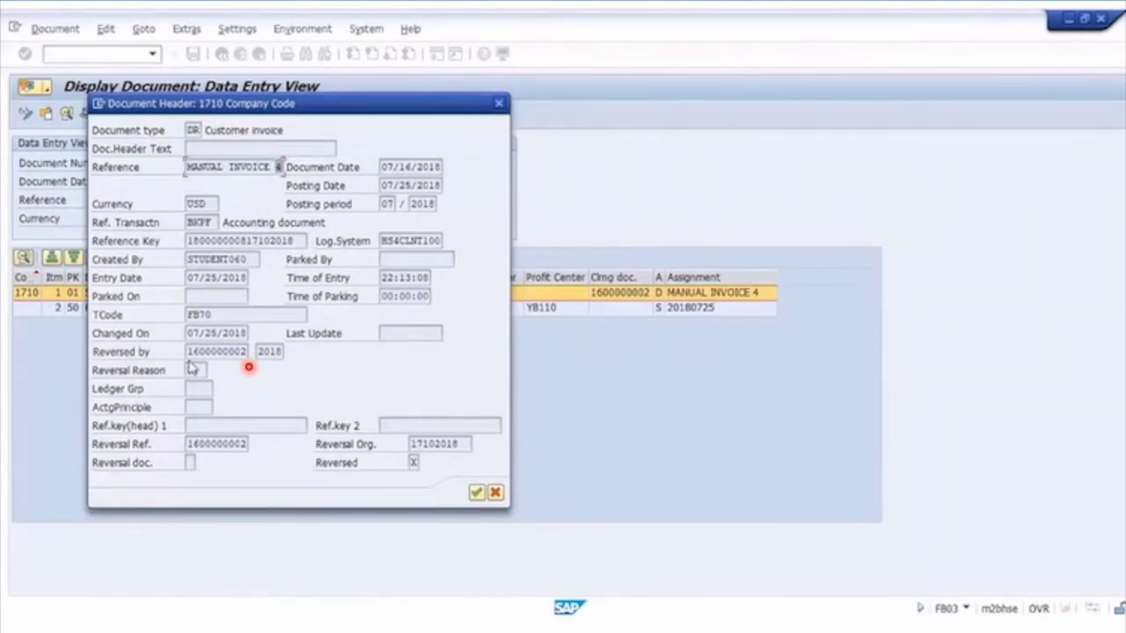
left_click_drag(187, 351, 248, 352)
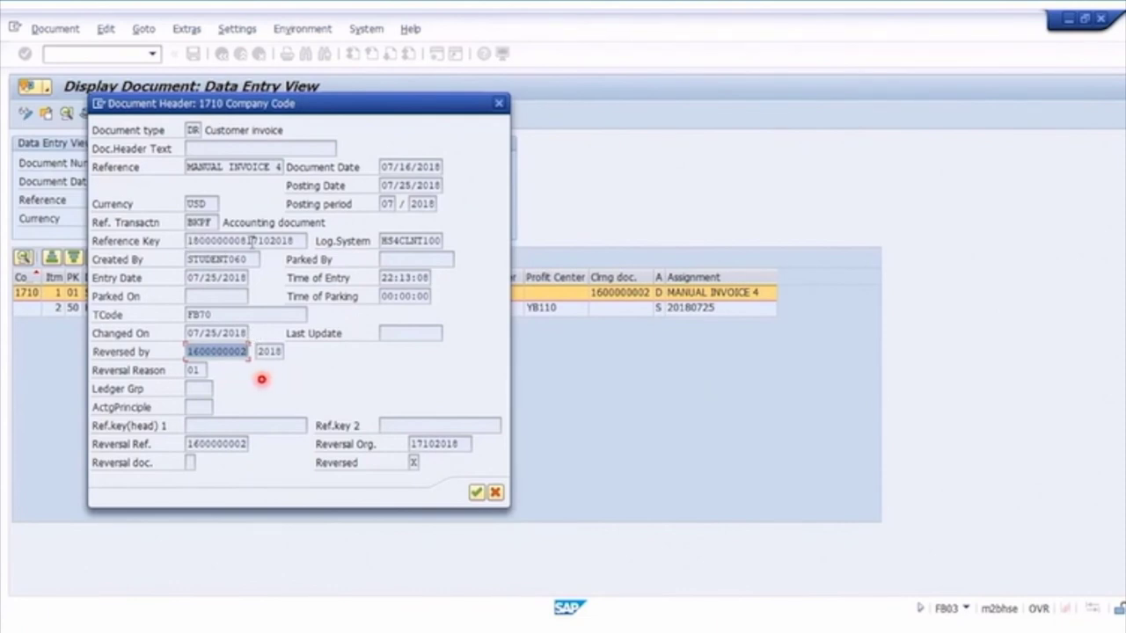
left_click(476, 494)
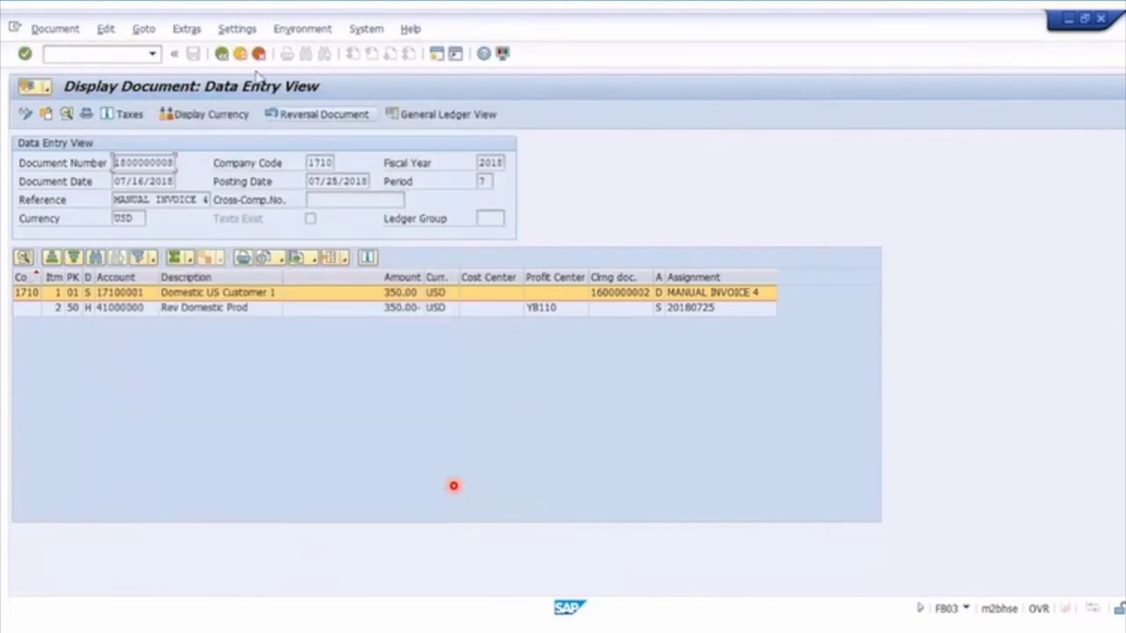
Exit the document display and return to the SAP Easy Access menu.
left_click(223, 54)
left_click(222, 54)
left_click(241, 54)
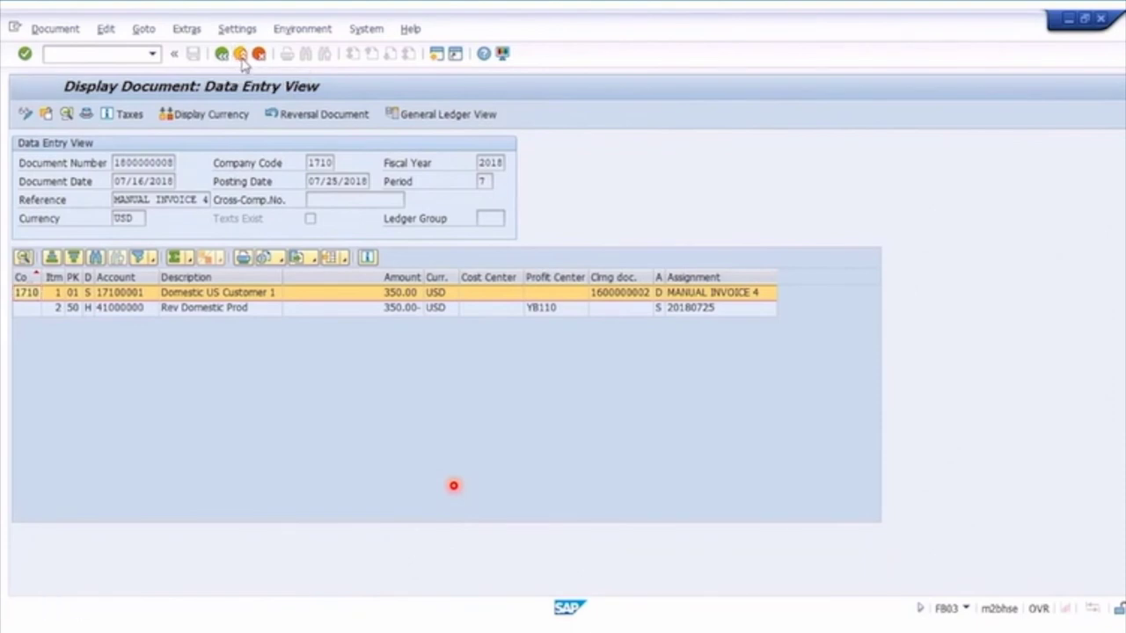
left_click(240, 54)
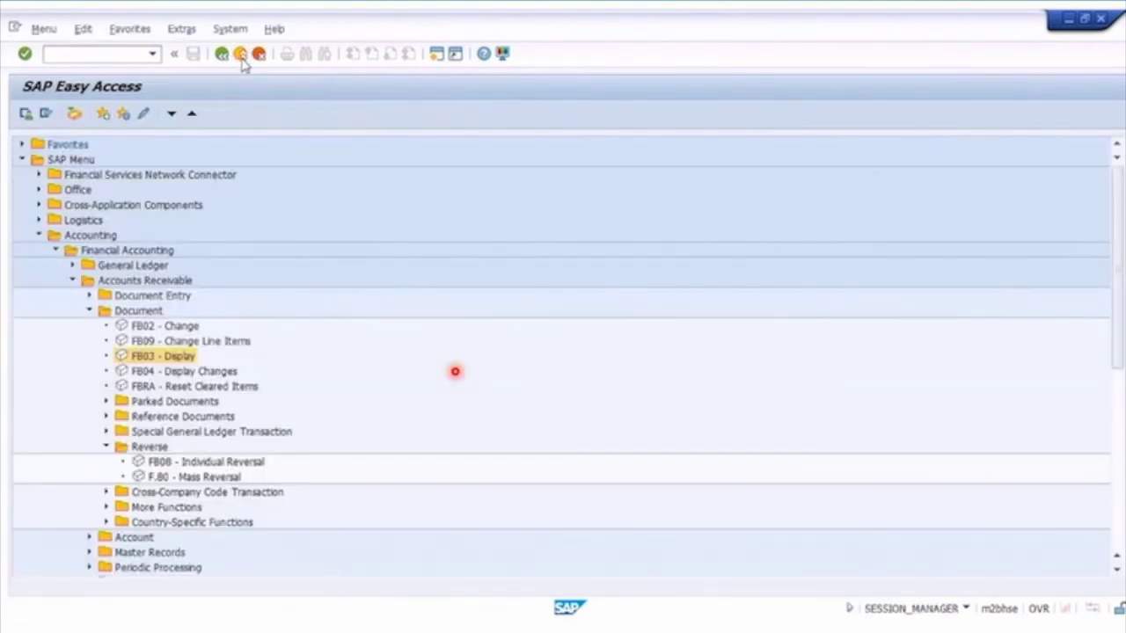